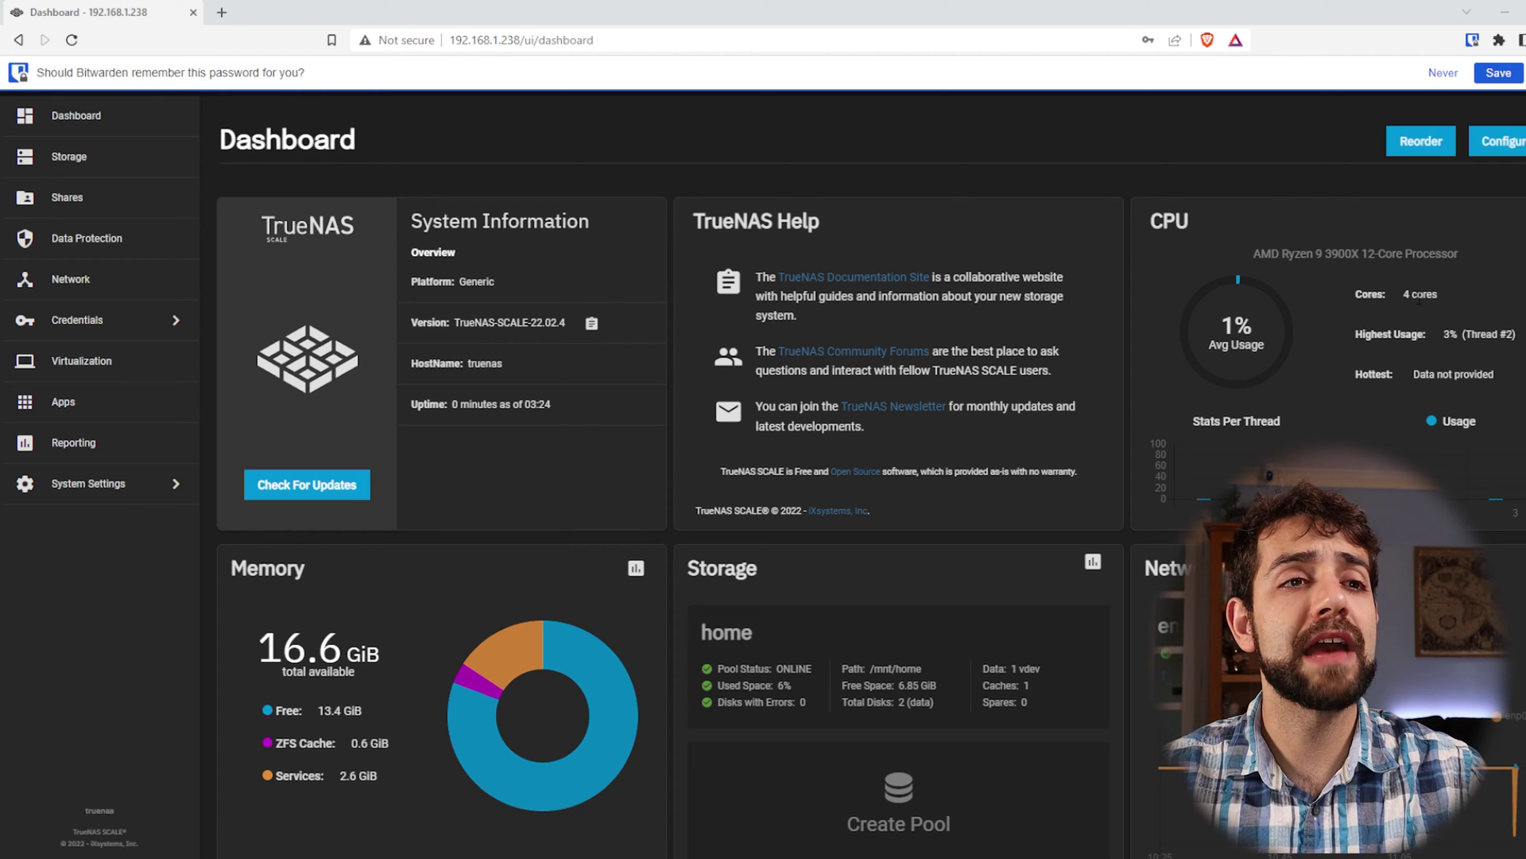
# Step: Show the home pool's datasets on the Storage page, then switch to Windows to reach 192.168.1.238
pyautogui.doubleClick(1428, 295)
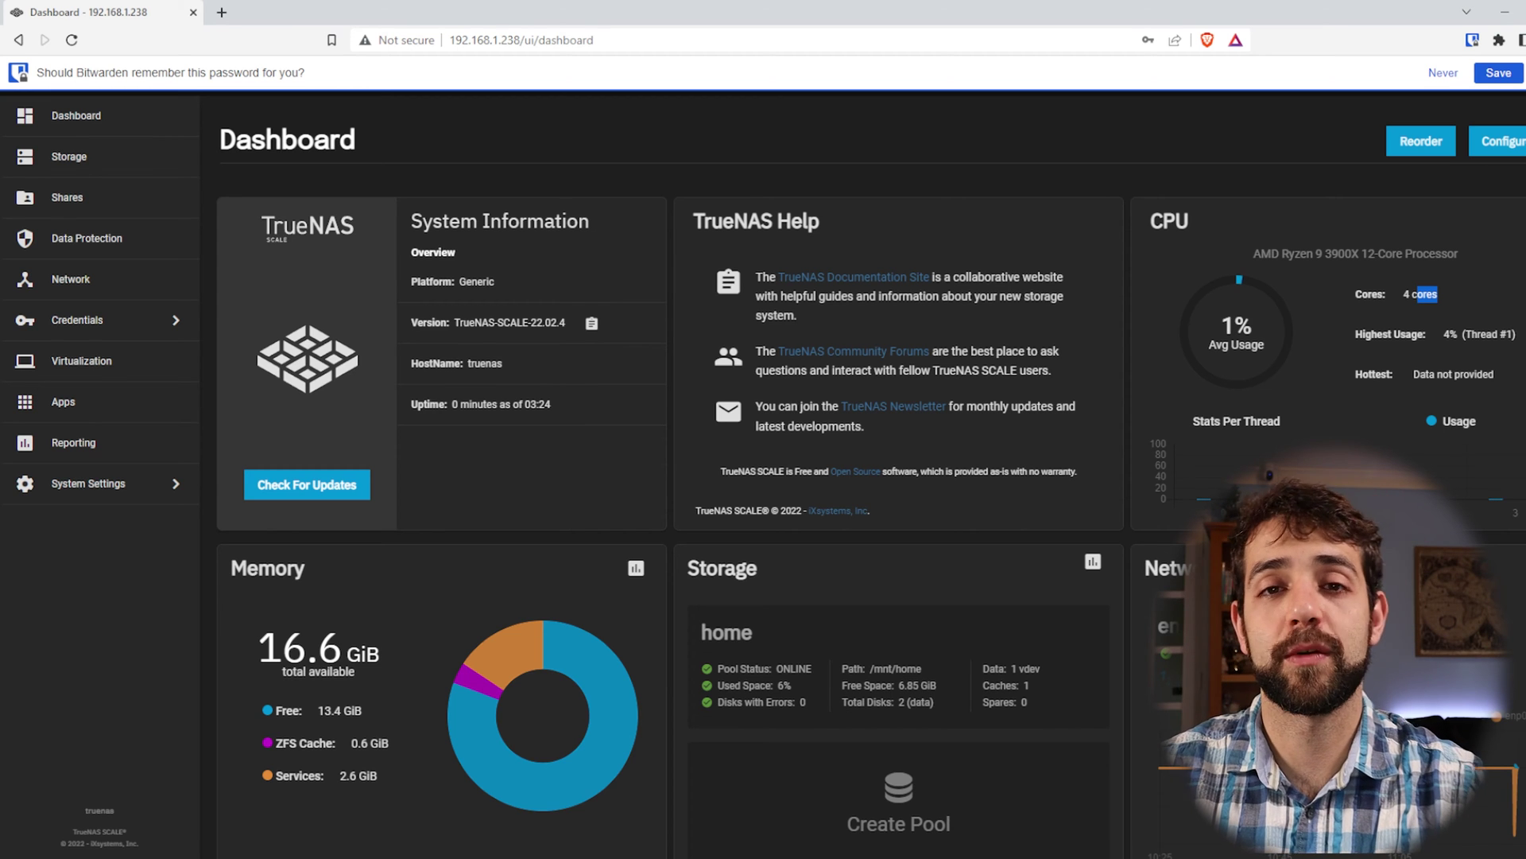
pyautogui.click(91, 159)
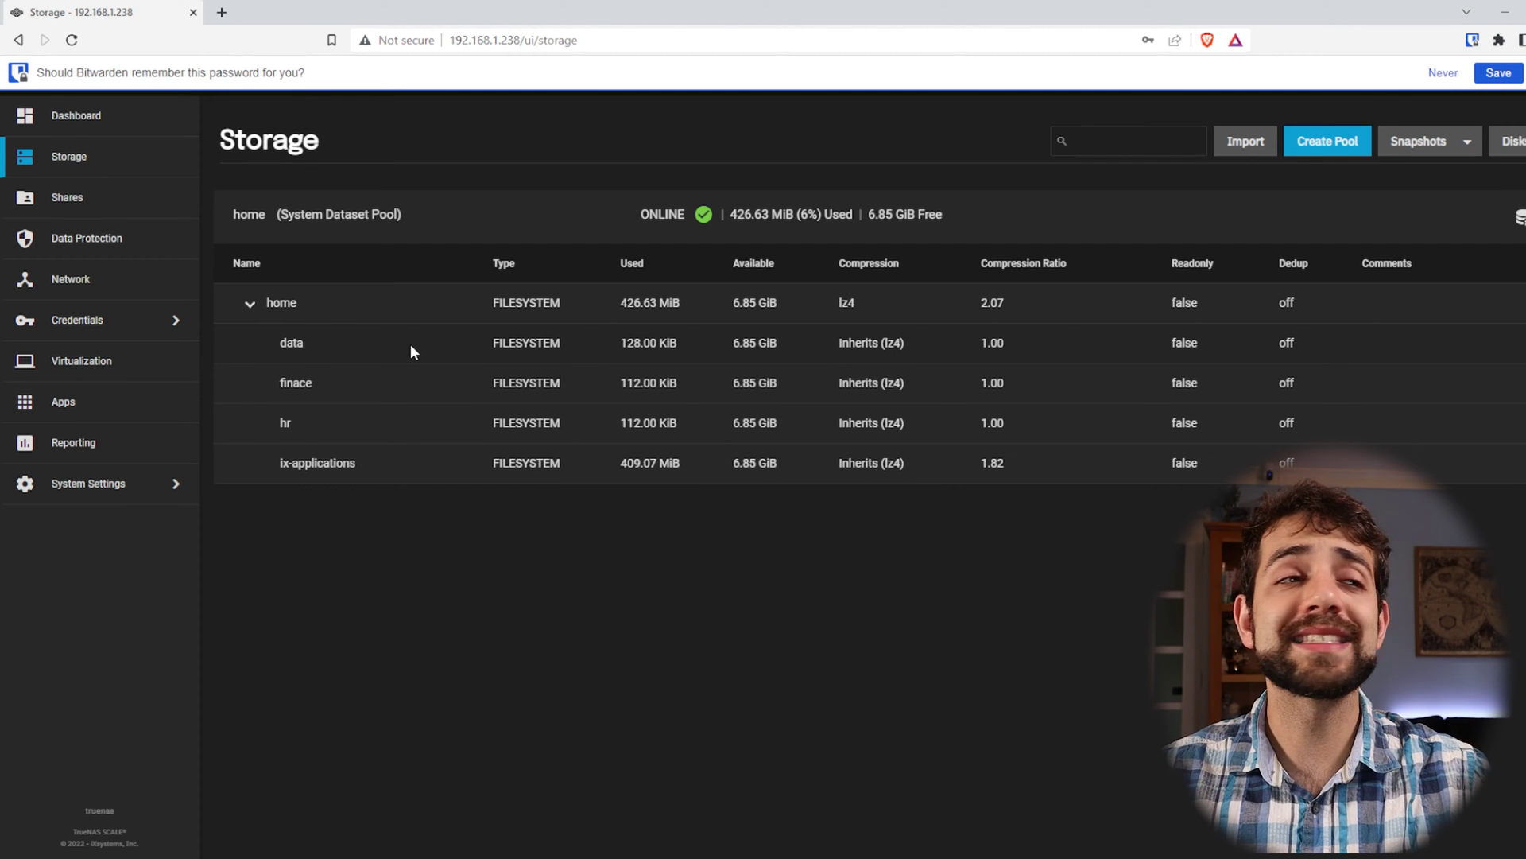
pyautogui.hotkey('alt', 'Tab')
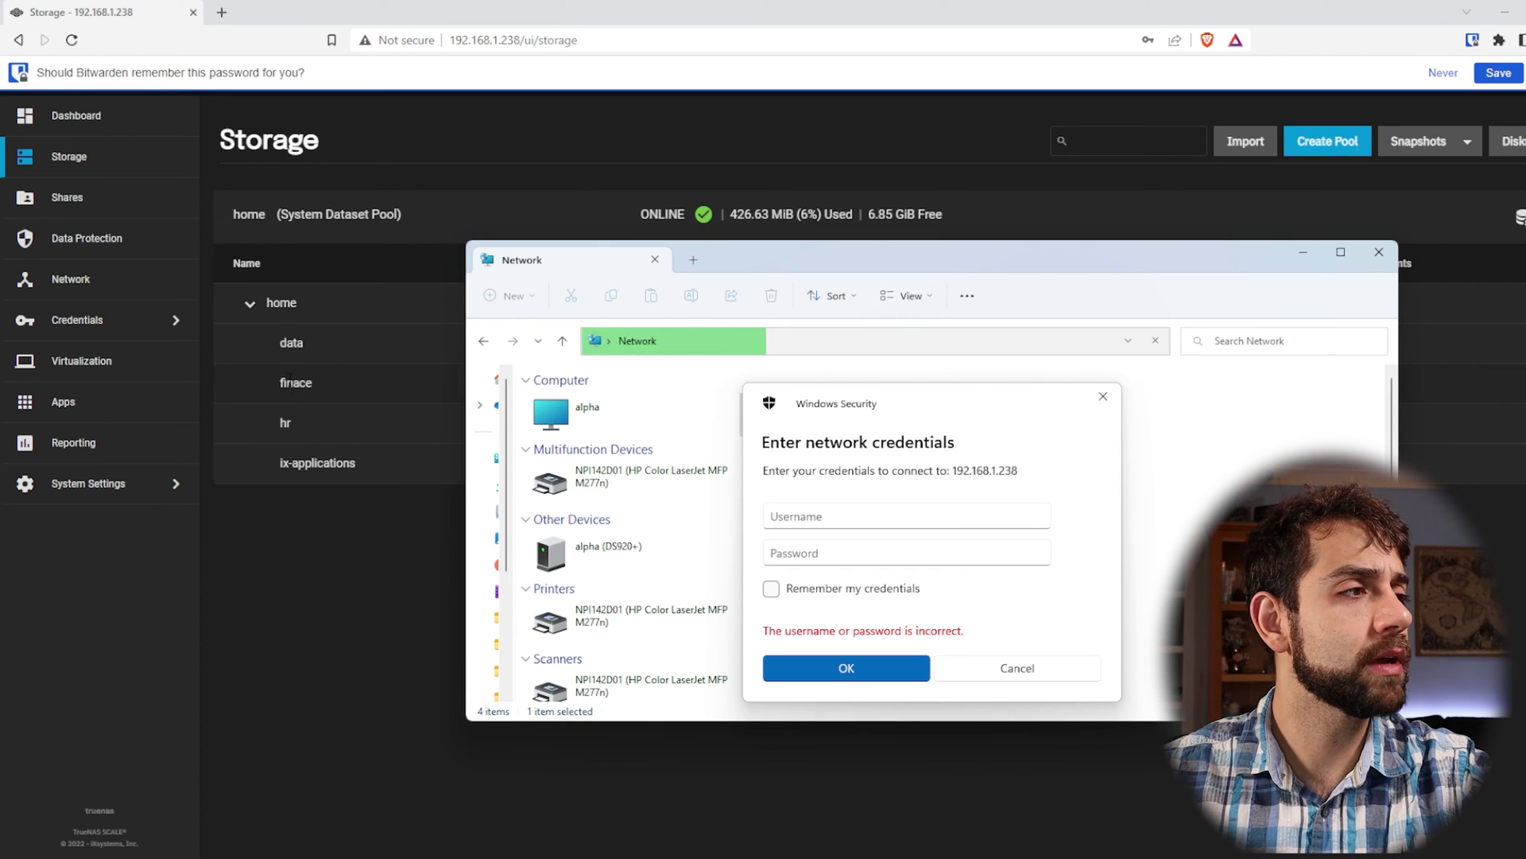
# Step: Sign in to 192.168.1.238 with the network username and password
pyautogui.click(843, 521)
pyautogui.write('hr')
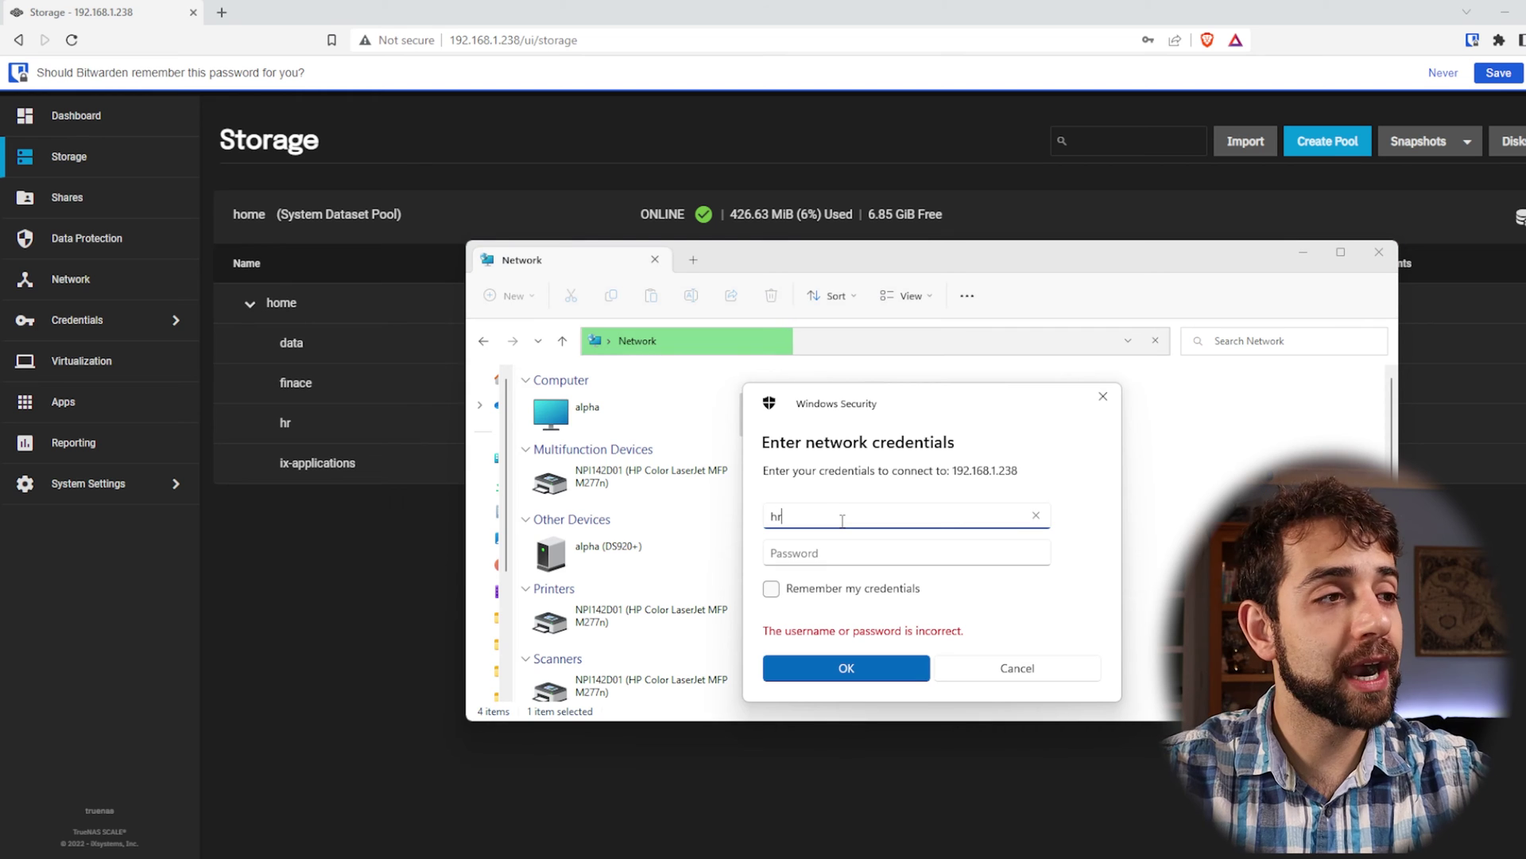
pyautogui.press('Tab')
pyautogui.write('••••••')
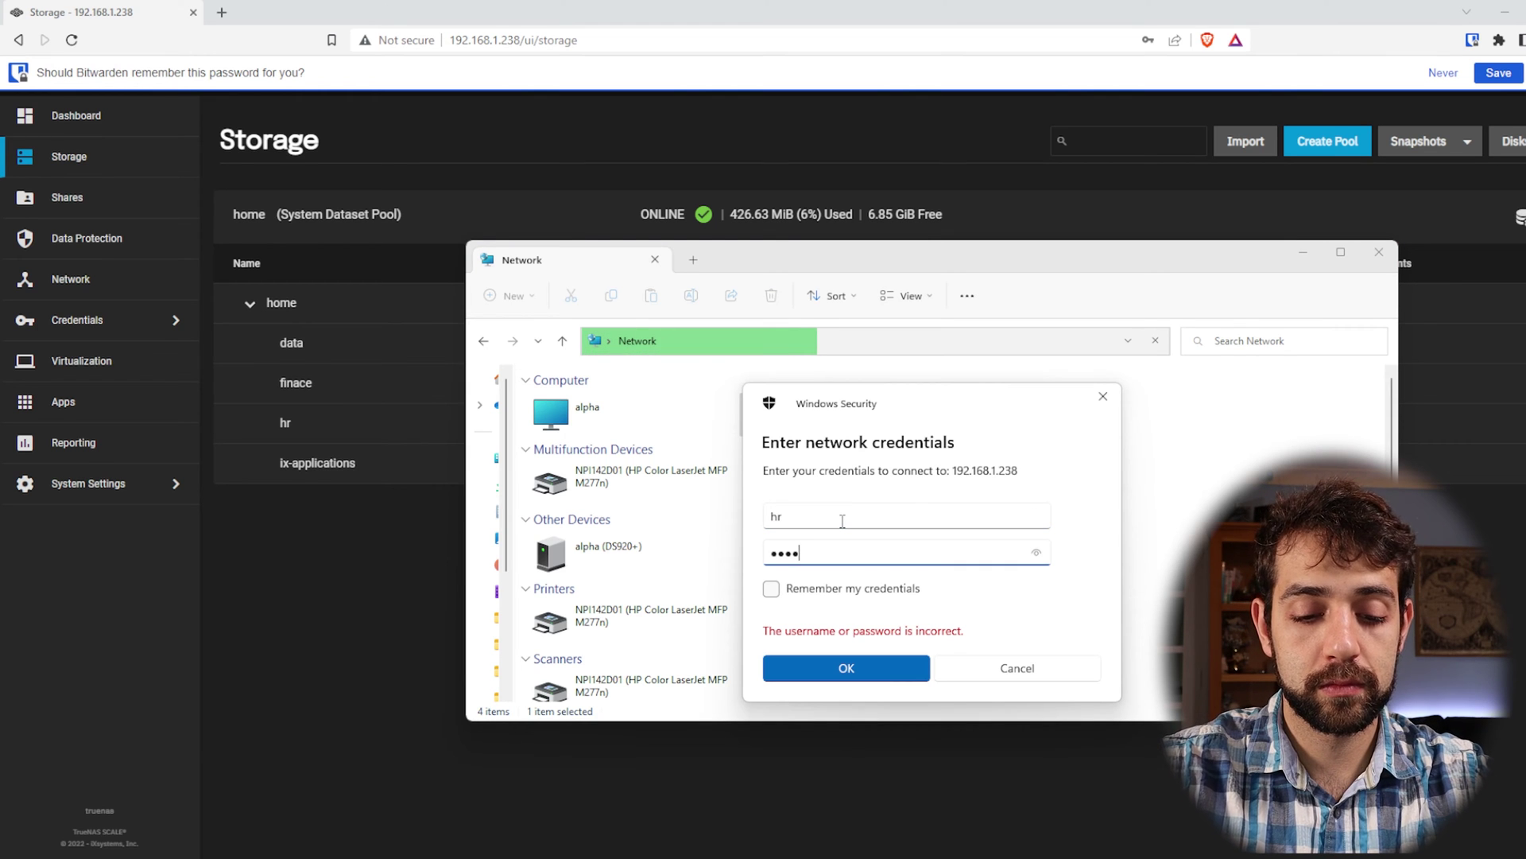
pyautogui.press('Return')
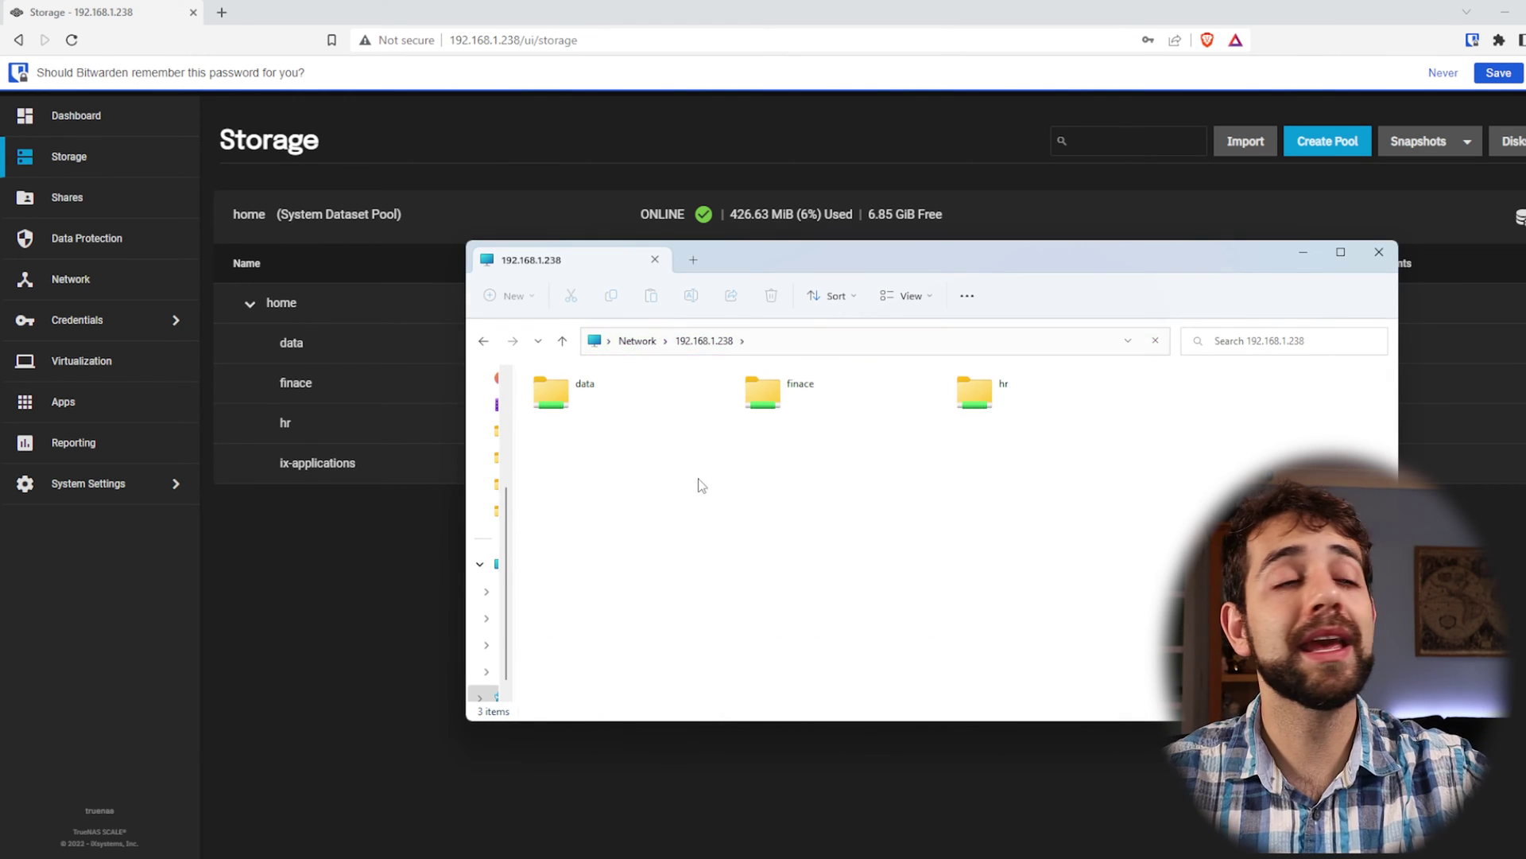
# Step: Browse the data, hr and finace shares in turn, returning to the share list each time
pyautogui.doubleClick(643, 397)
pyautogui.click(705, 340)
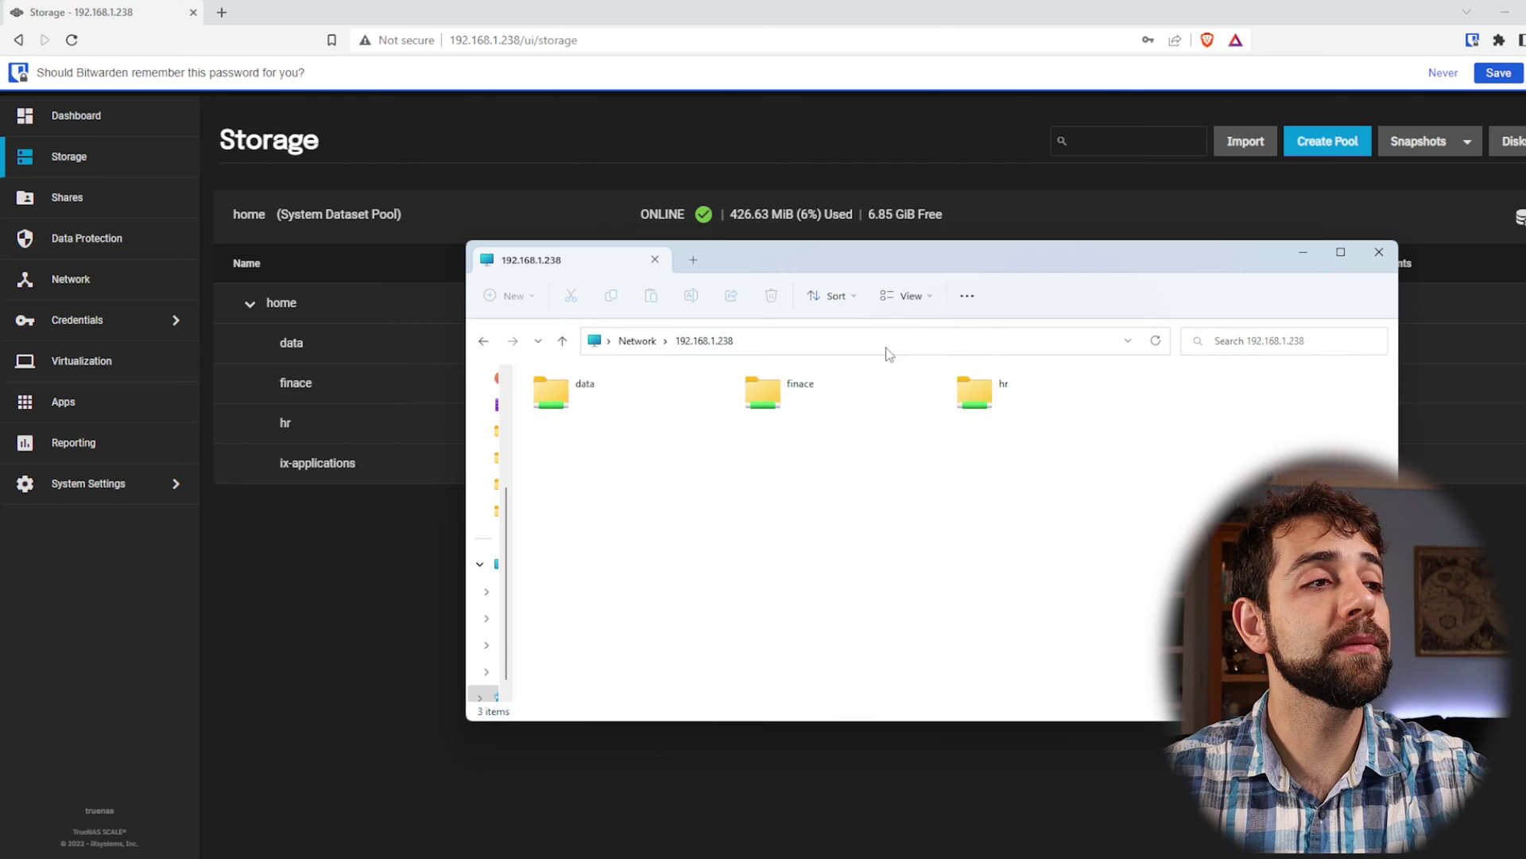
pyautogui.click(1052, 397)
pyautogui.doubleClick(1052, 397)
pyautogui.click(704, 340)
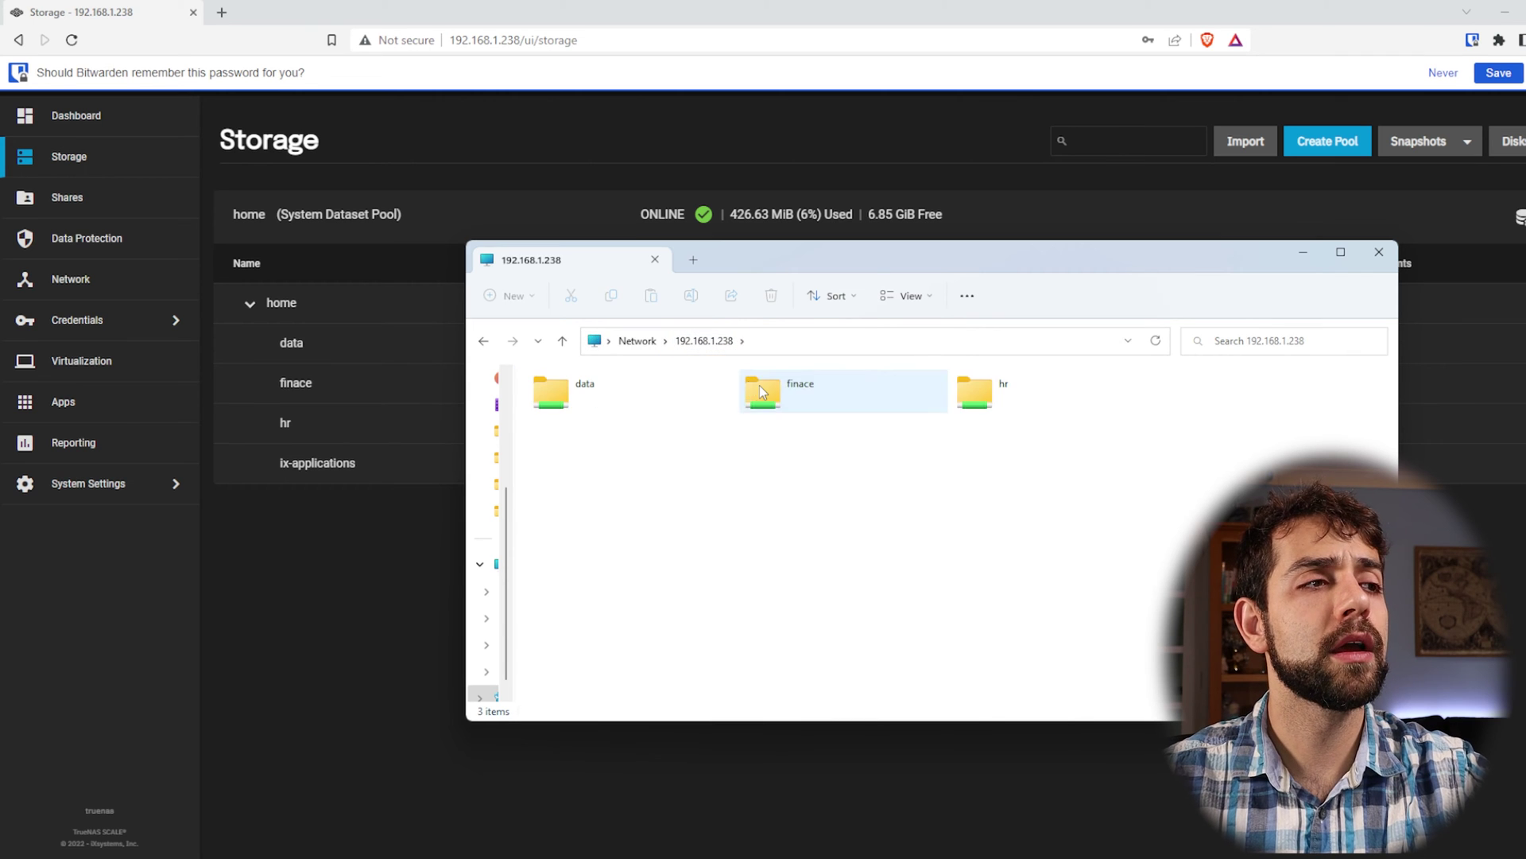
pyautogui.doubleClick(762, 388)
pyautogui.click(701, 347)
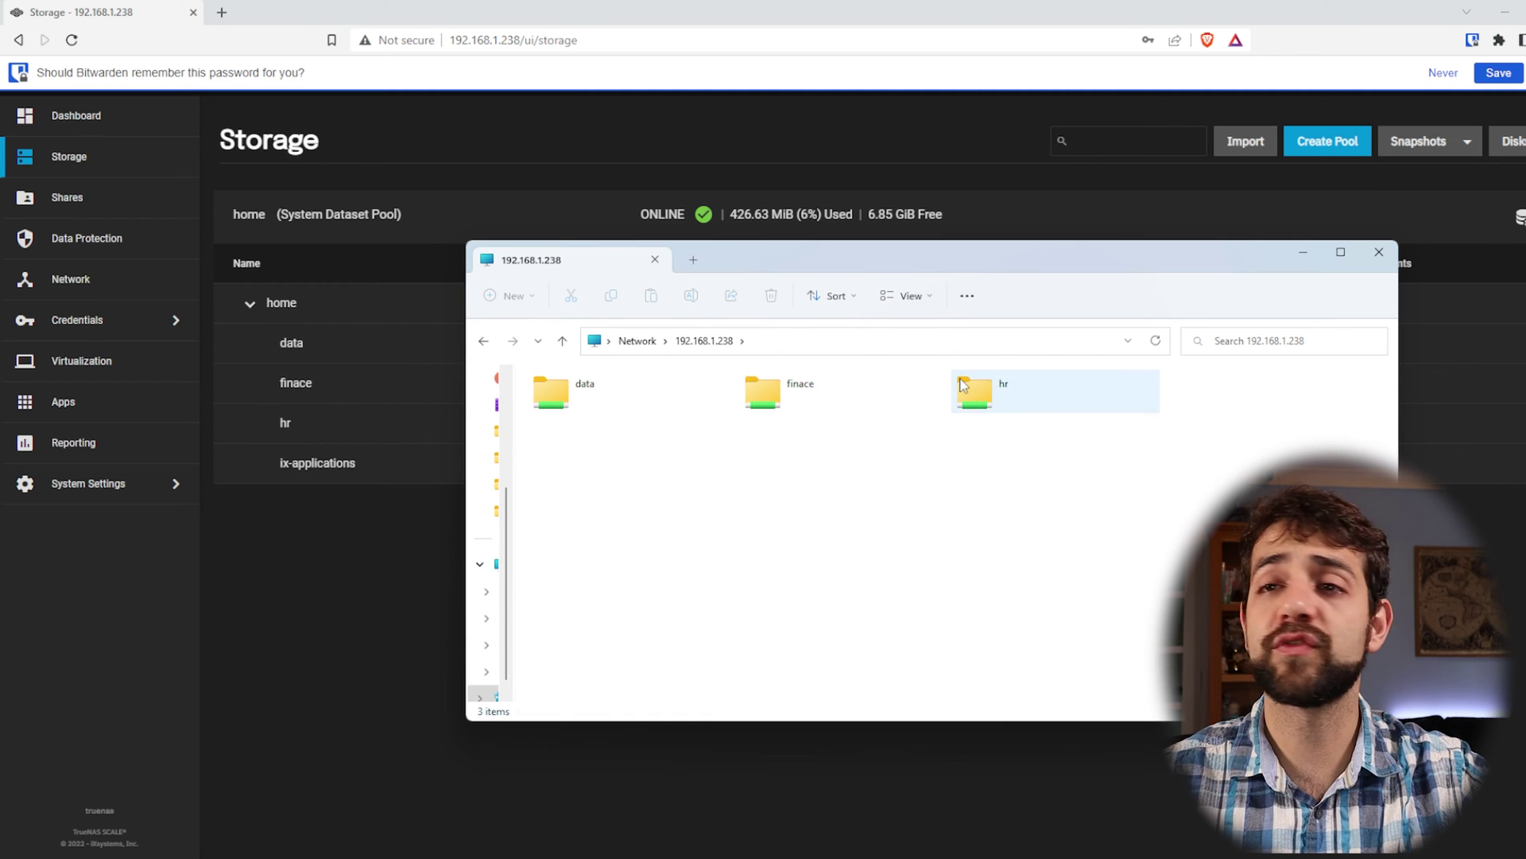
# Step: Delete both New folder entries from the data share
pyautogui.doubleClick(608, 394)
pyautogui.moveTo(597, 528); pyautogui.dragTo(568, 384)
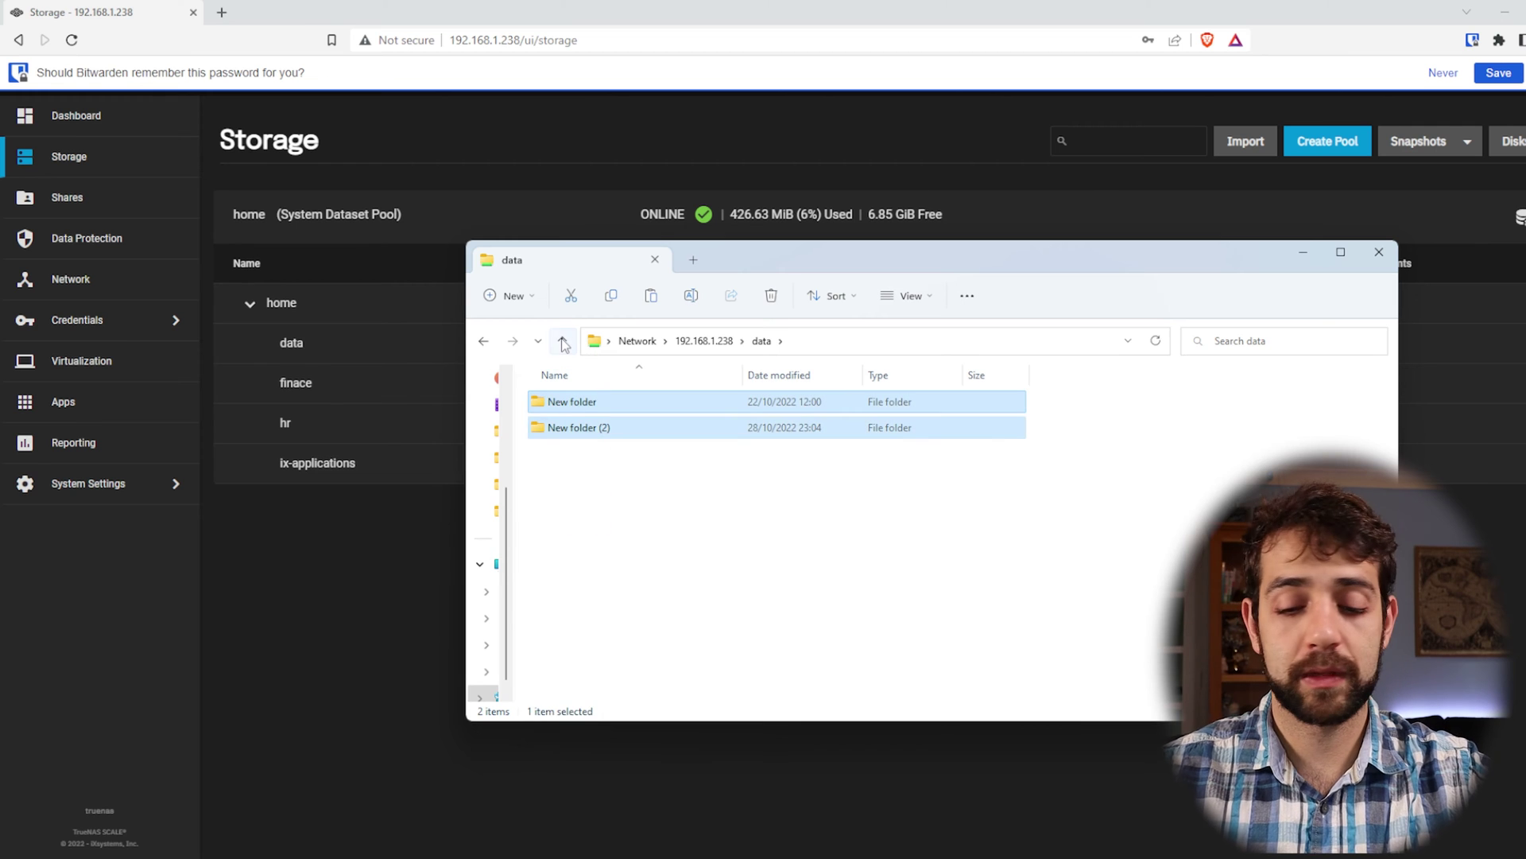
pyautogui.press('Delete')
pyautogui.press('Return')
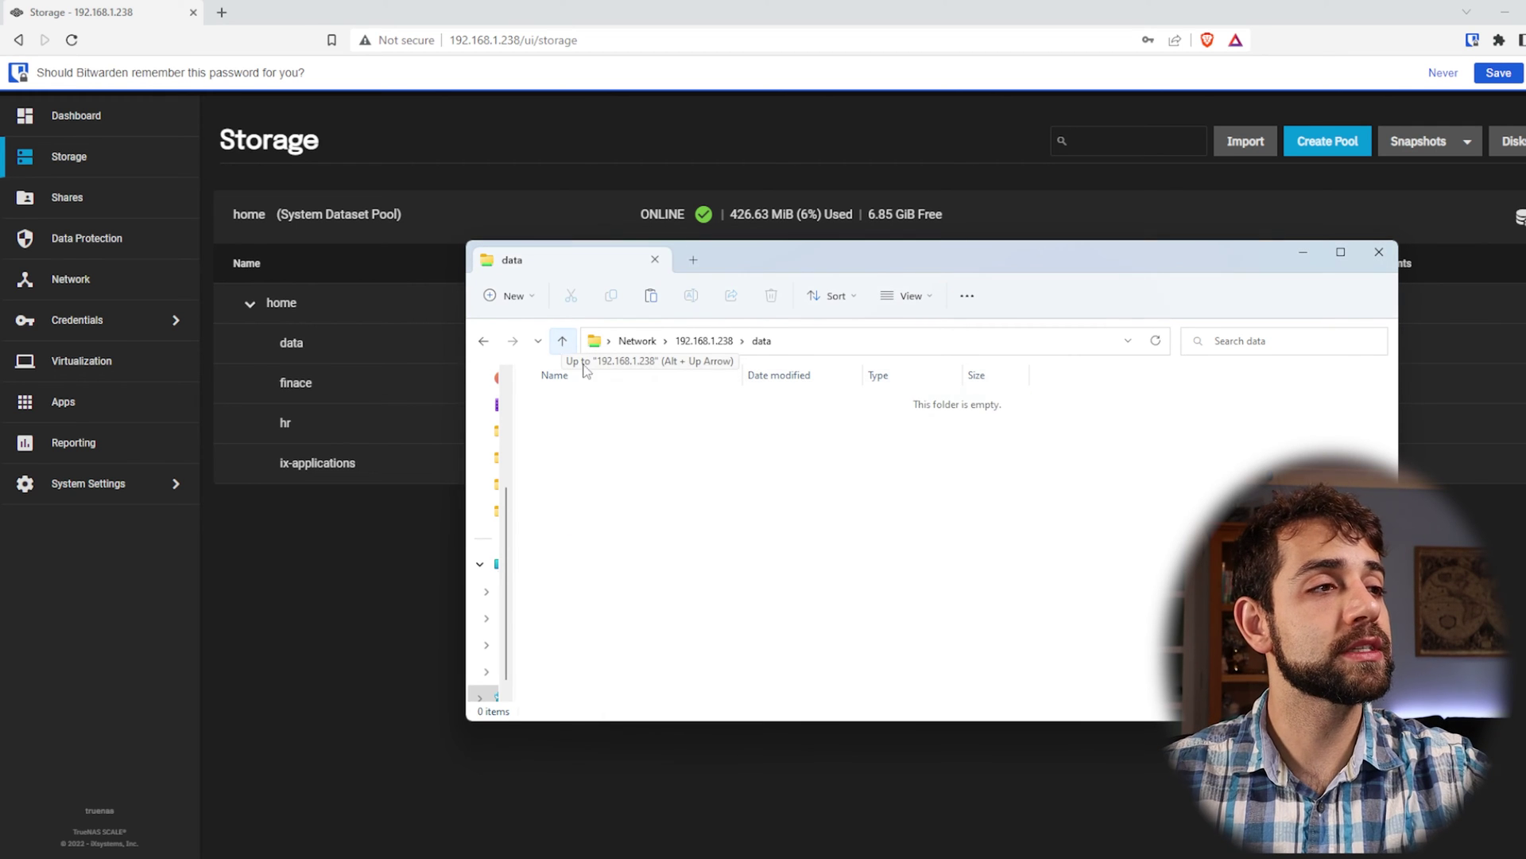
# Step: Create a pictures folder in the data share and paste the copied photos into it
pyautogui.rightClick(622, 436)
pyautogui.moveTo(684, 597)
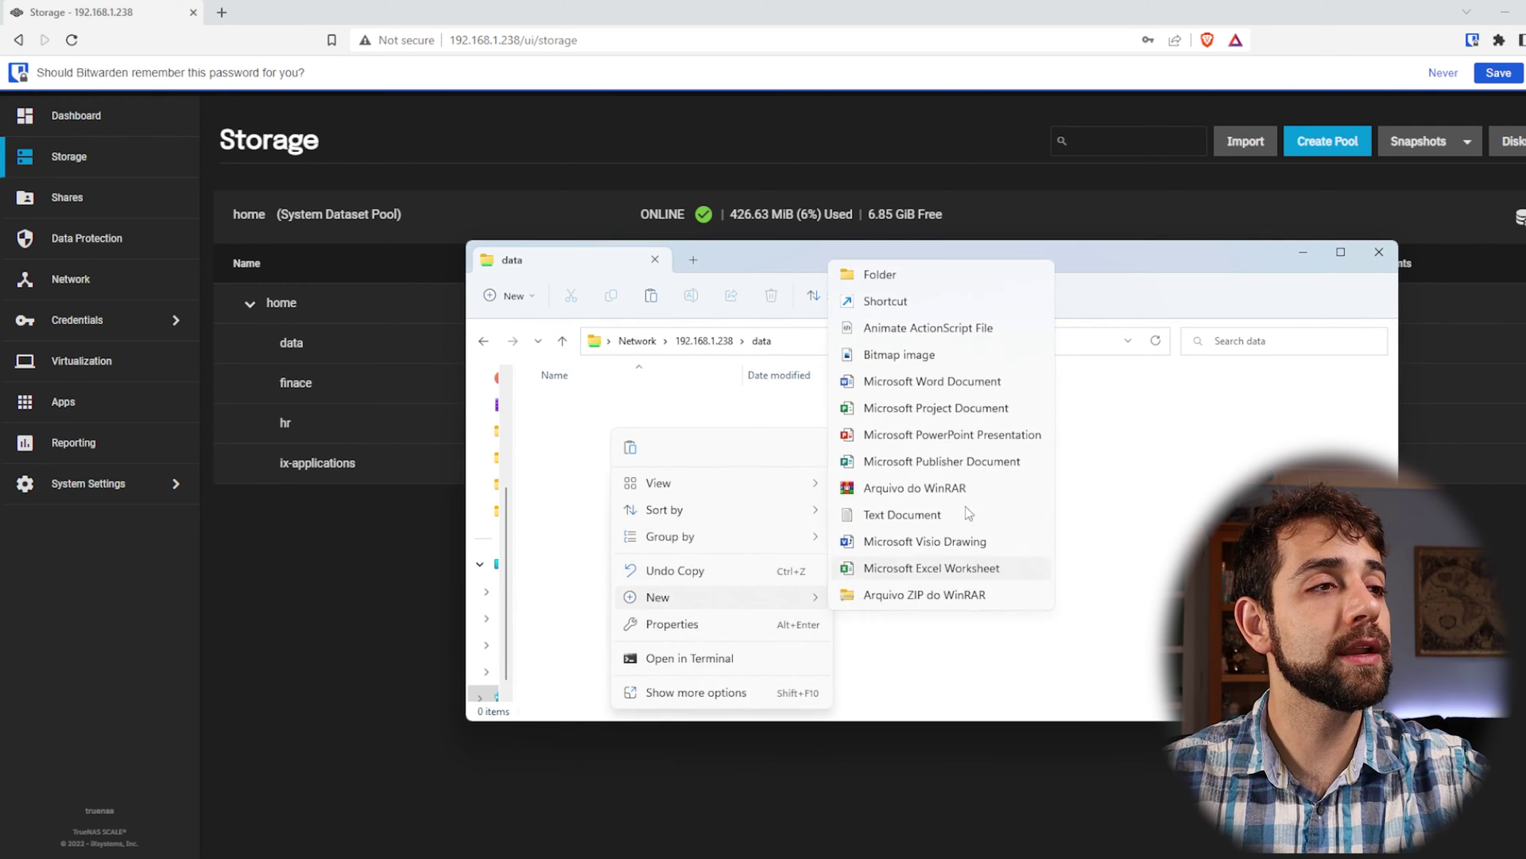
pyautogui.click(883, 275)
pyautogui.write('pictures')
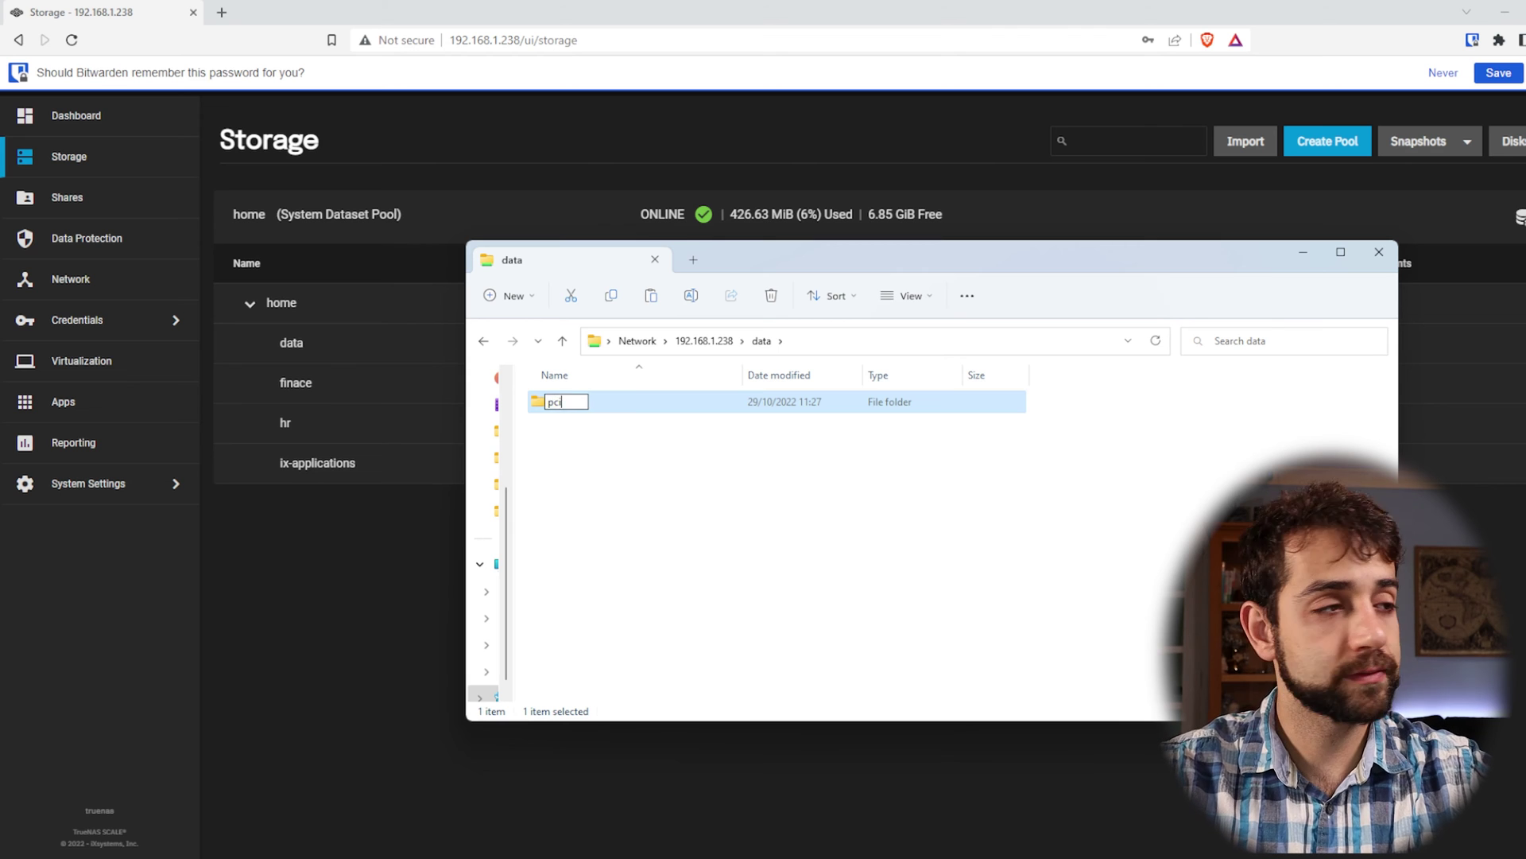
pyautogui.press('Return')
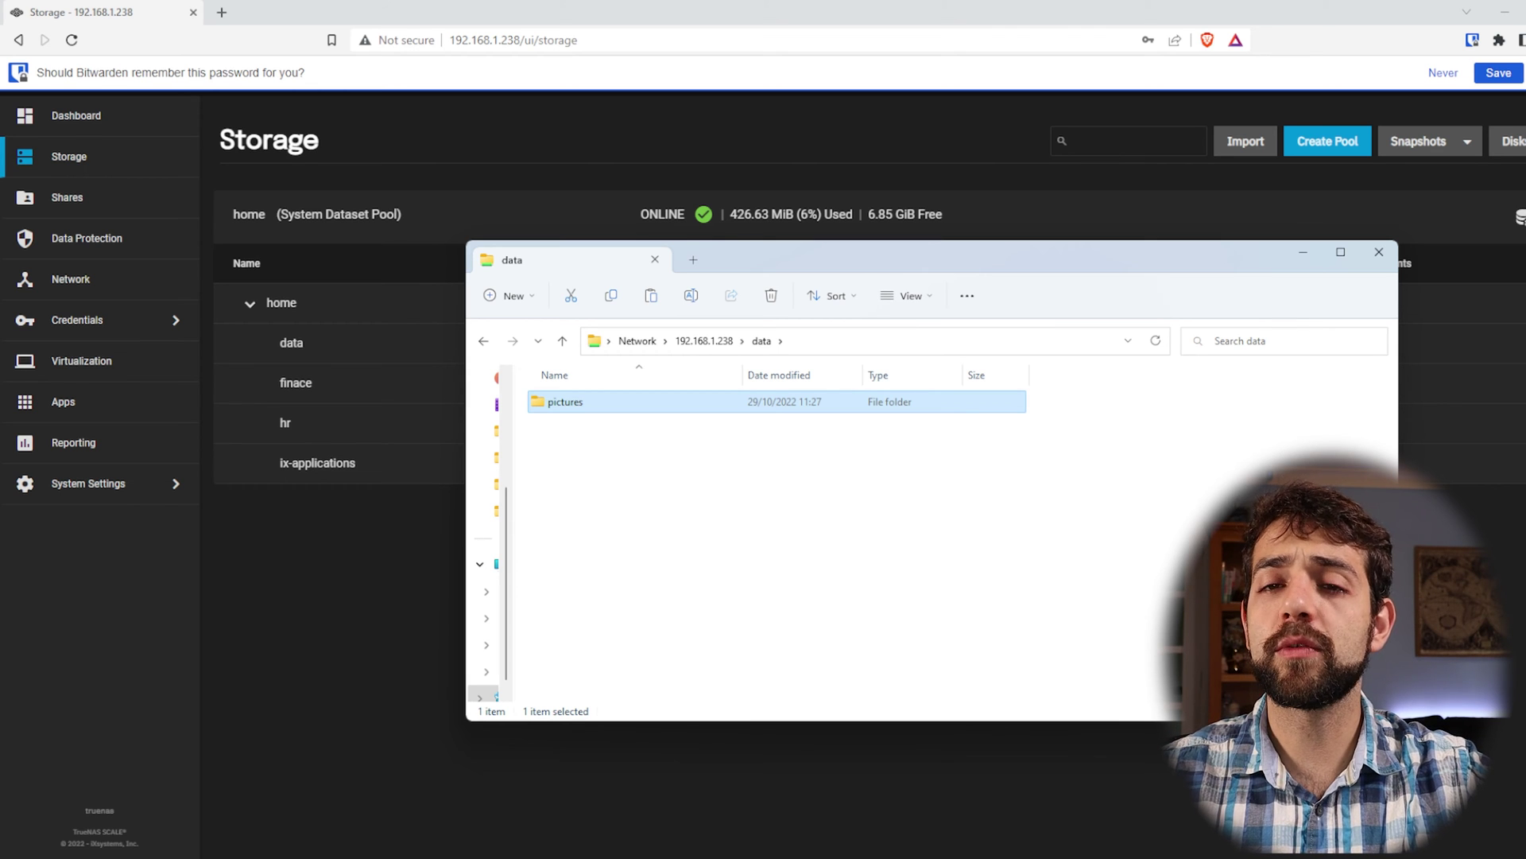
pyautogui.doubleClick(589, 402)
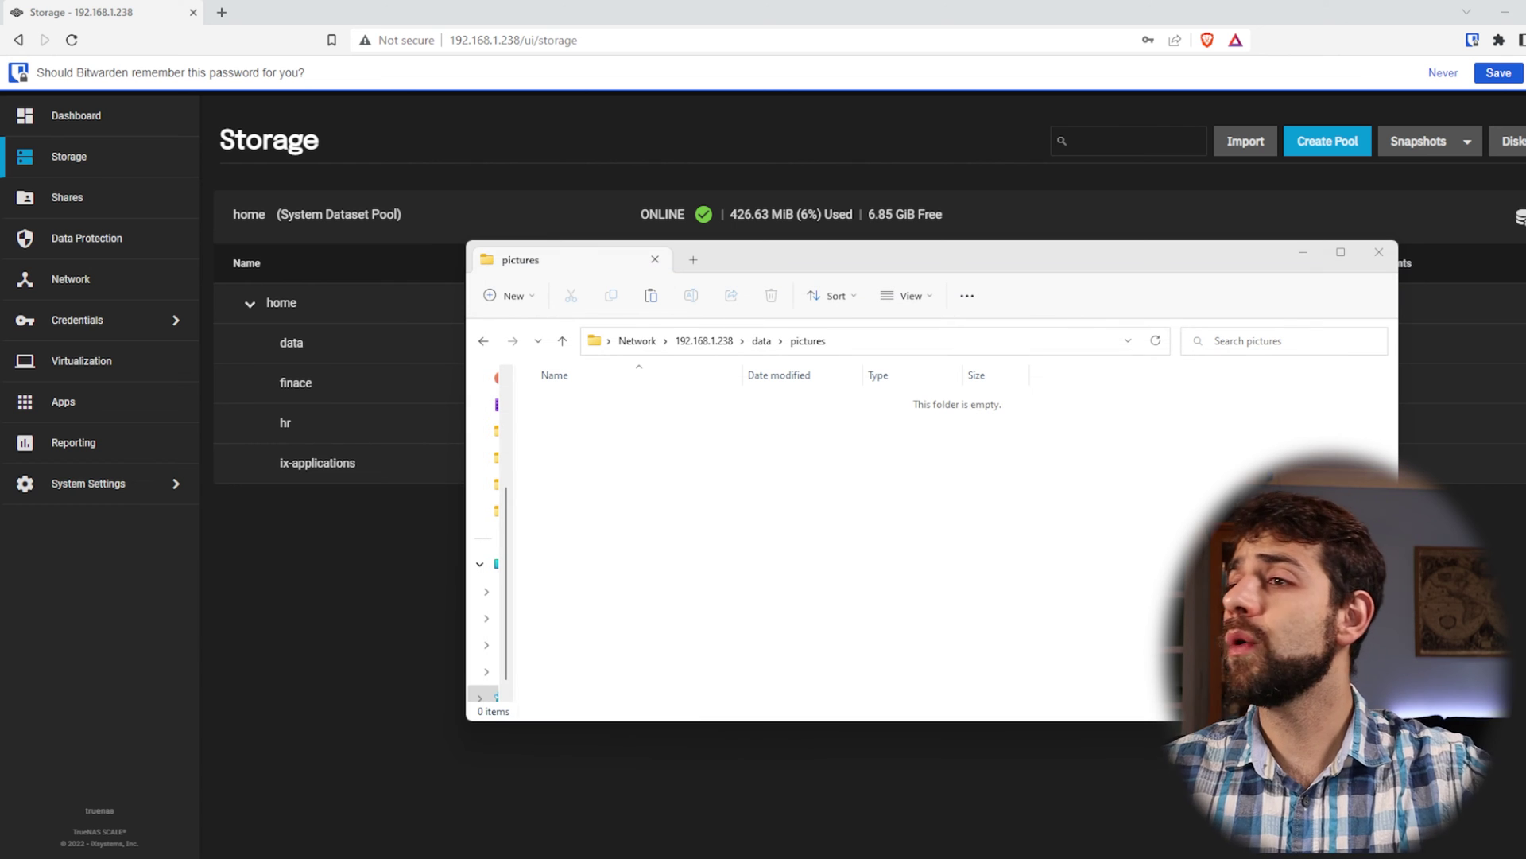
pyautogui.click(845, 511)
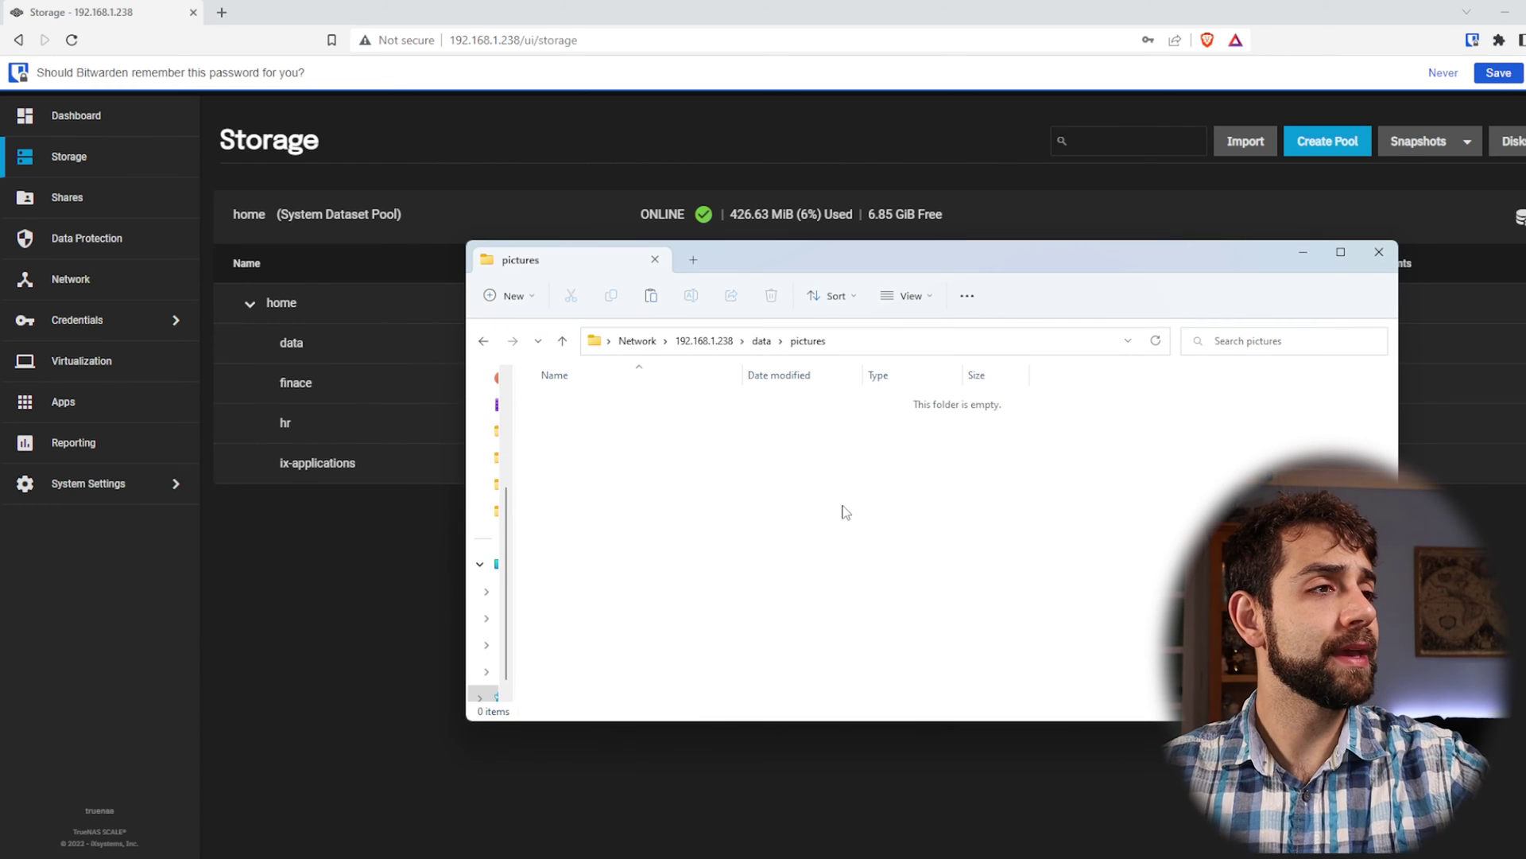
pyautogui.hotkey('ctrl', 'v')
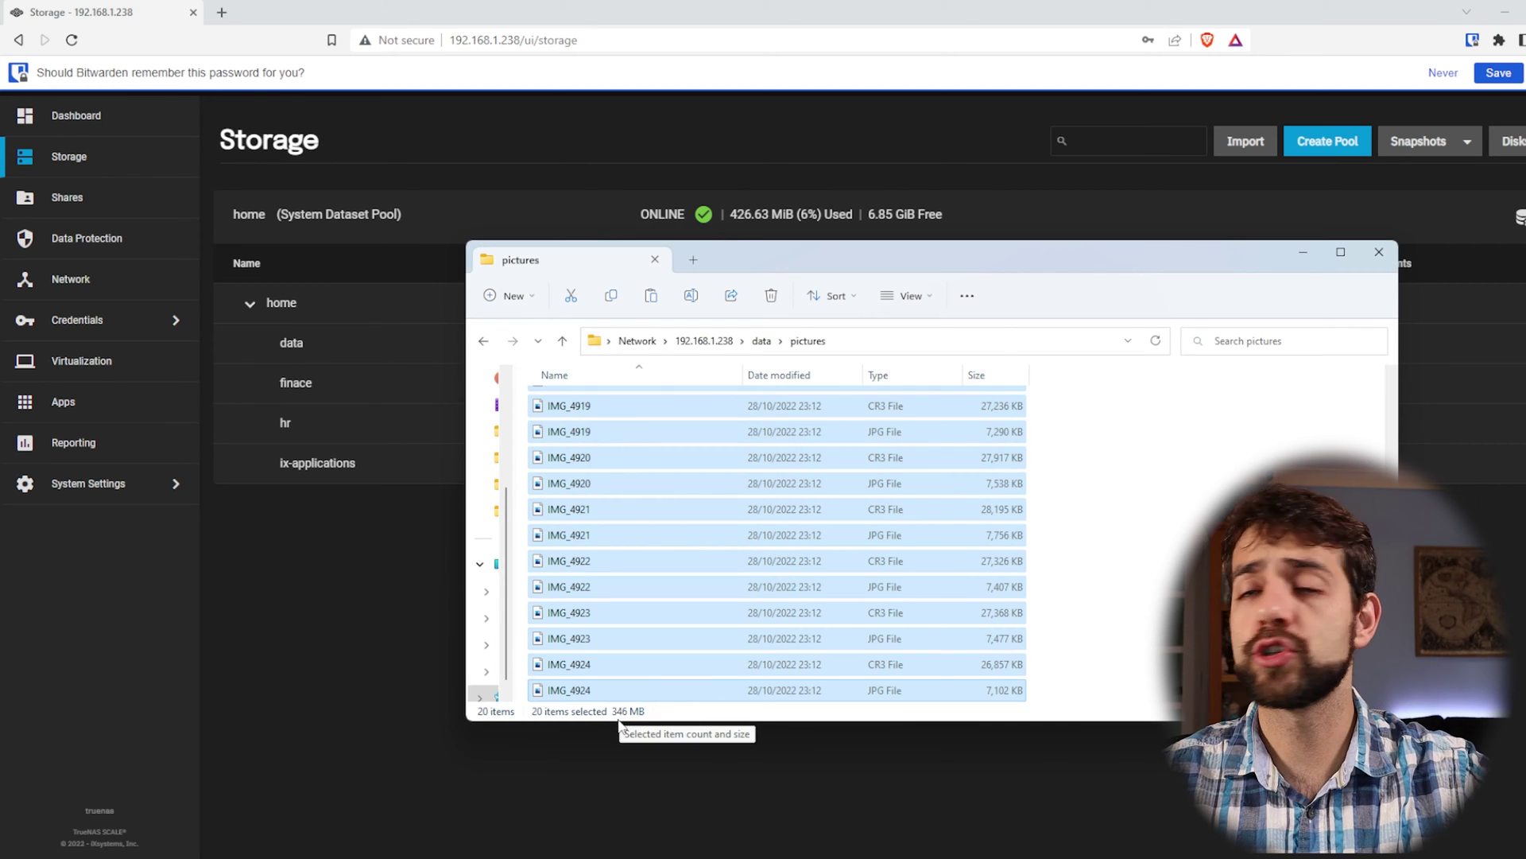
# Step: Refresh the Storage page so home/data shows its new usage after the photo copy
pyautogui.click(715, 155)
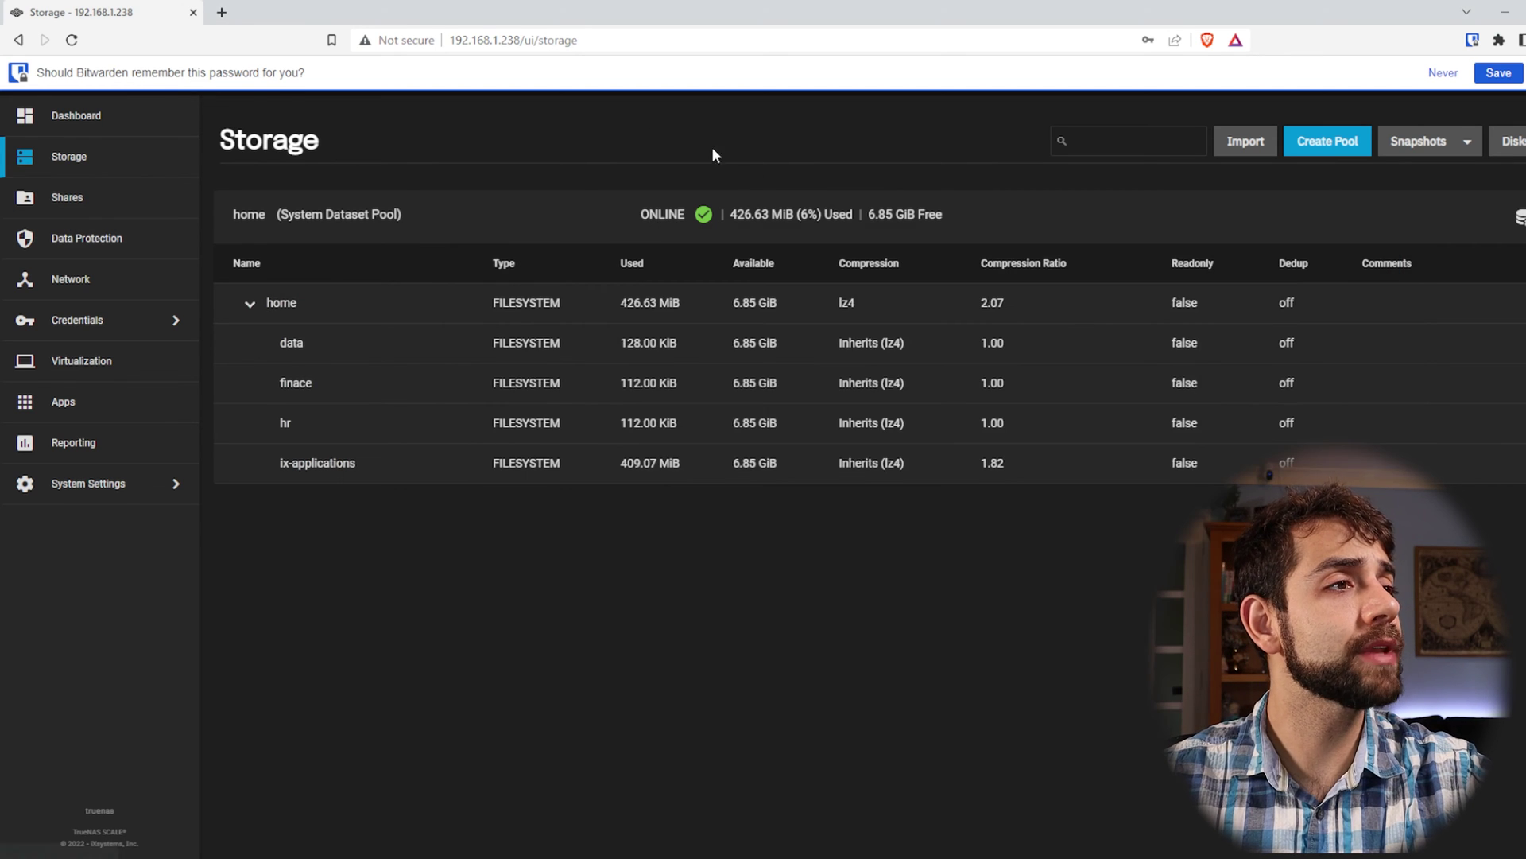
pyautogui.moveTo(730, 215); pyautogui.dragTo(794, 215)
pyautogui.click(86, 205)
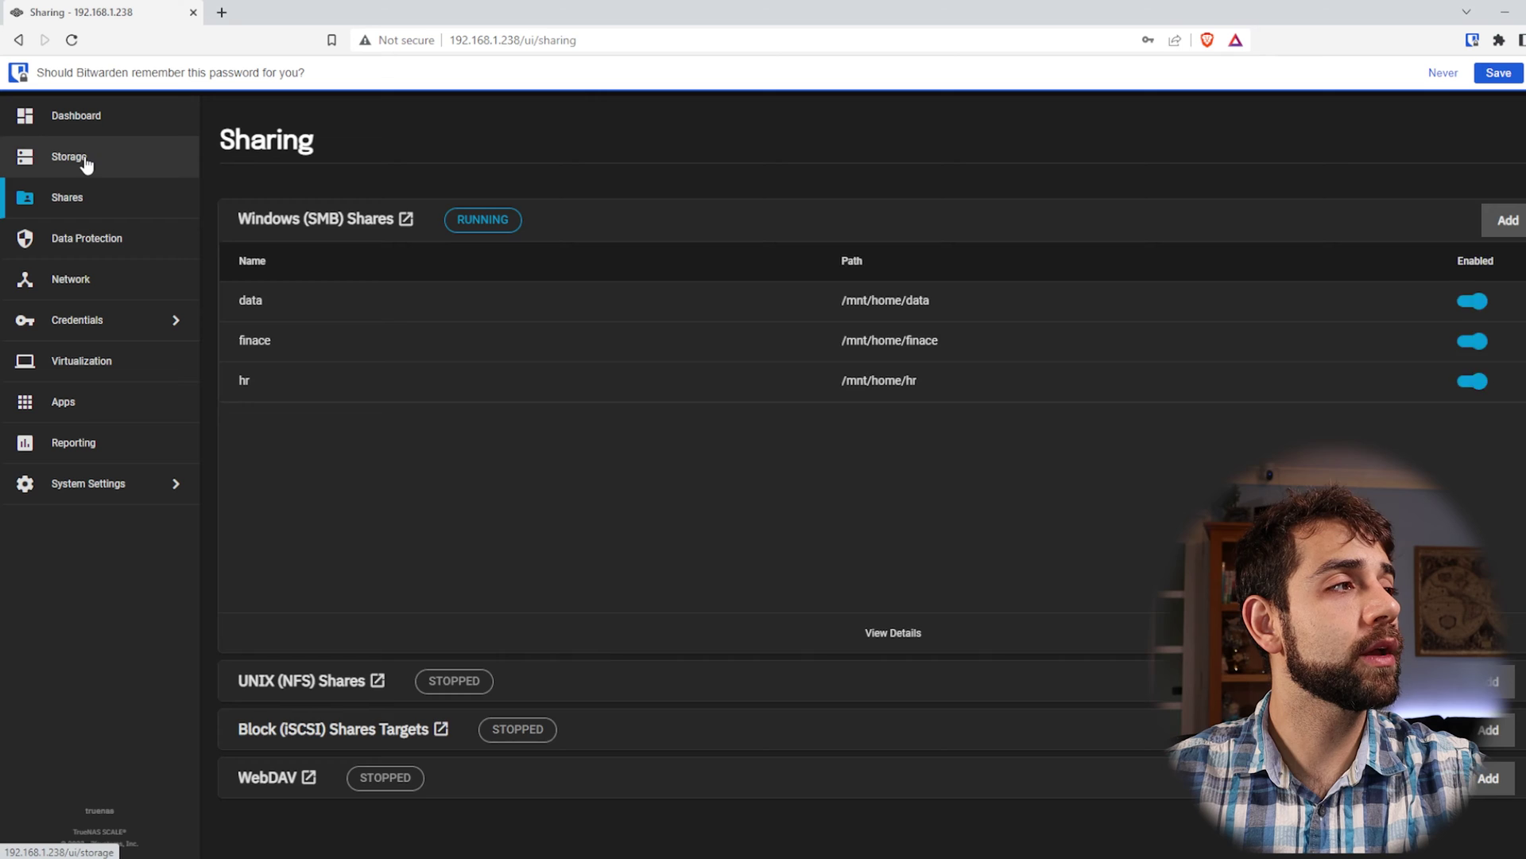
pyautogui.click(86, 163)
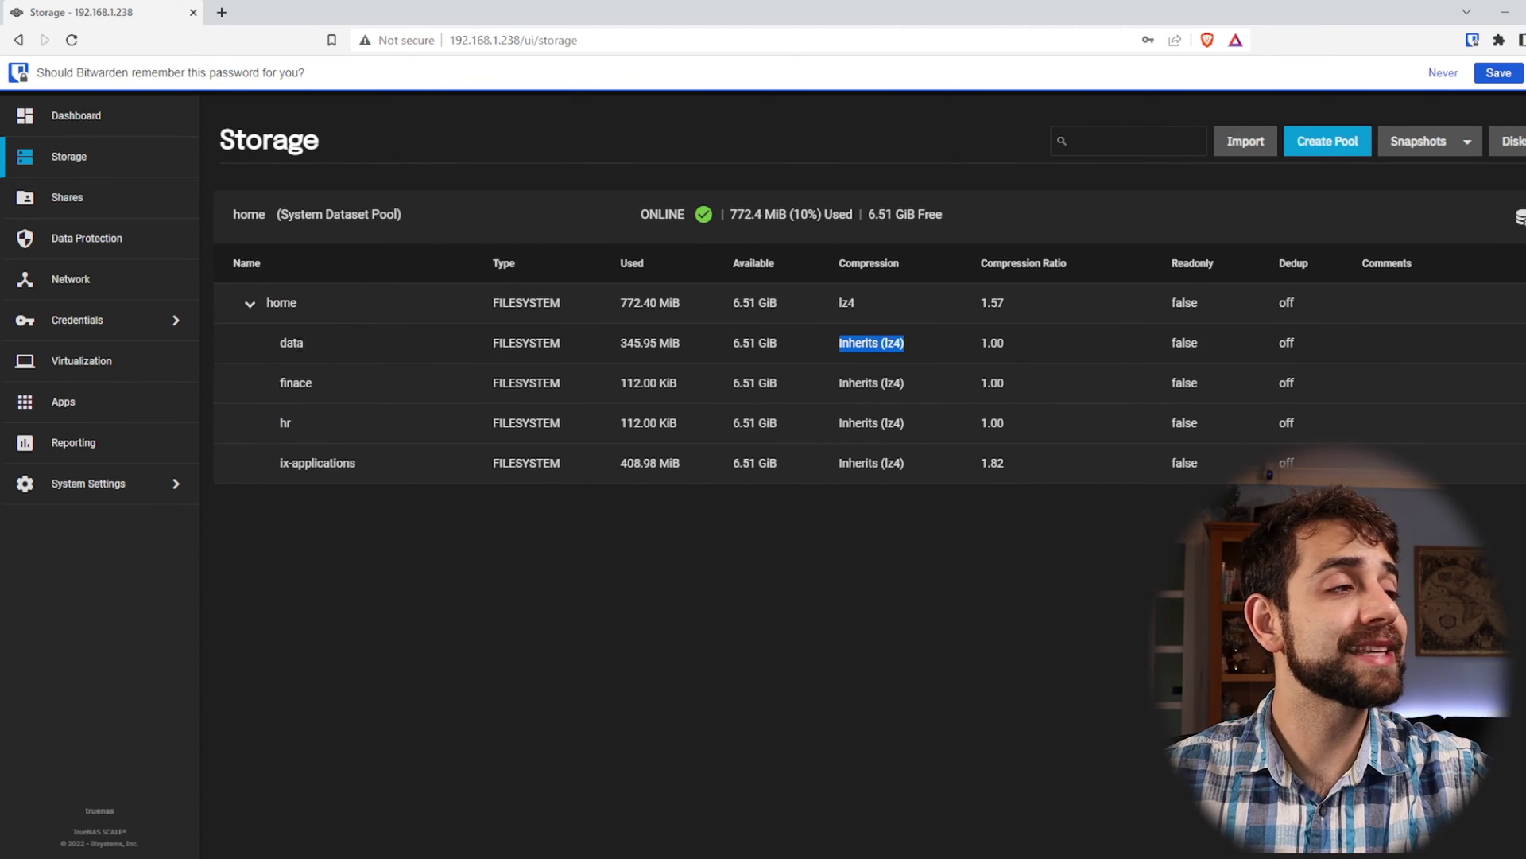
# Step: Create a one-time snapshot of home/data named manual-2022-10-29_11-28
pyautogui.click(1048, 352)
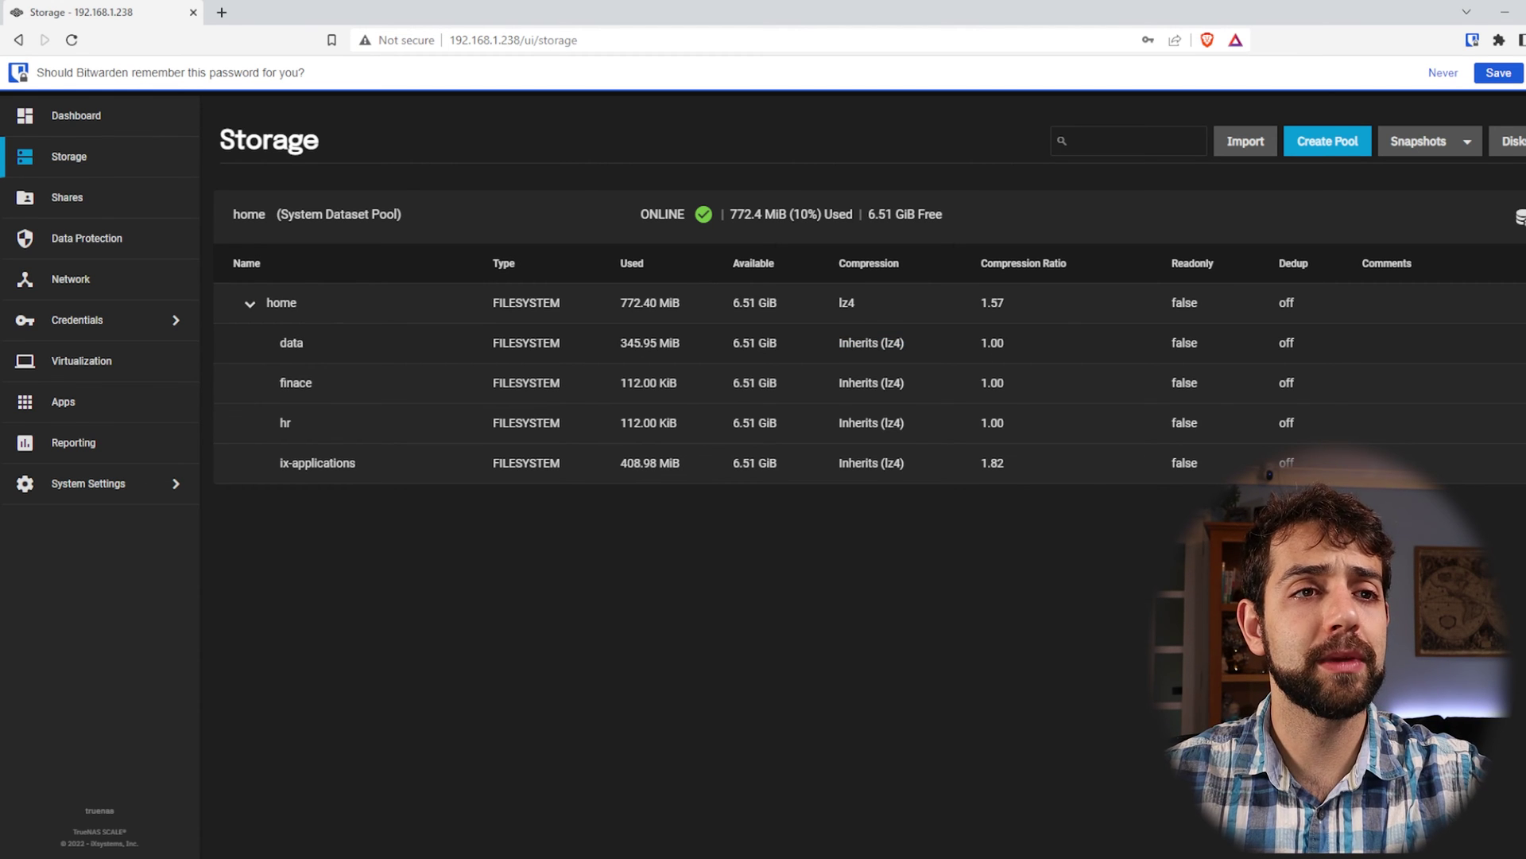
pyautogui.click(1505, 644)
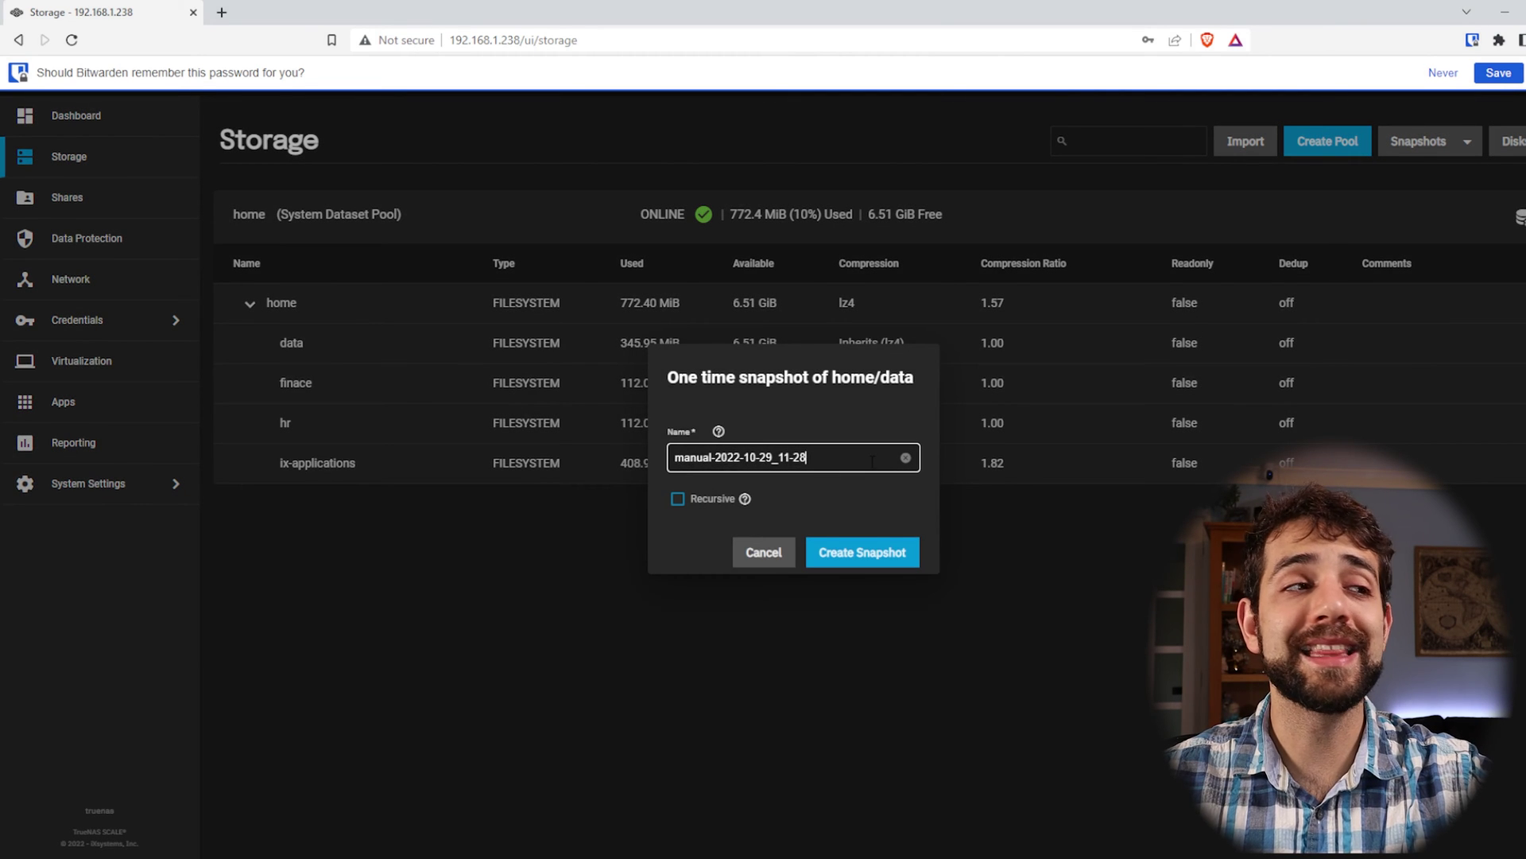
pyautogui.moveTo(808, 458); pyautogui.dragTo(682, 458)
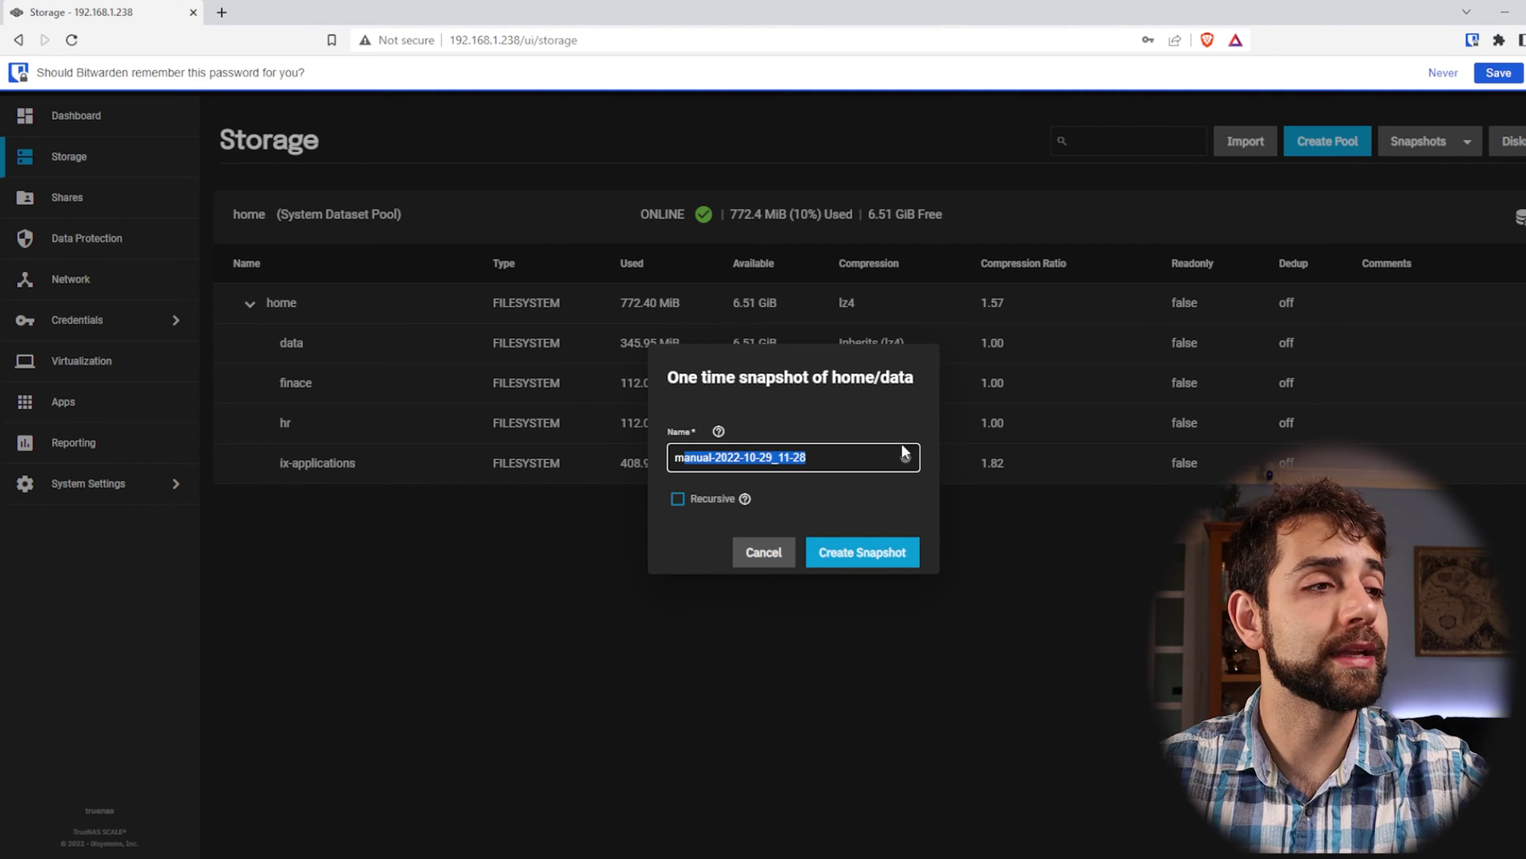
pyautogui.click(878, 554)
pyautogui.click(946, 537)
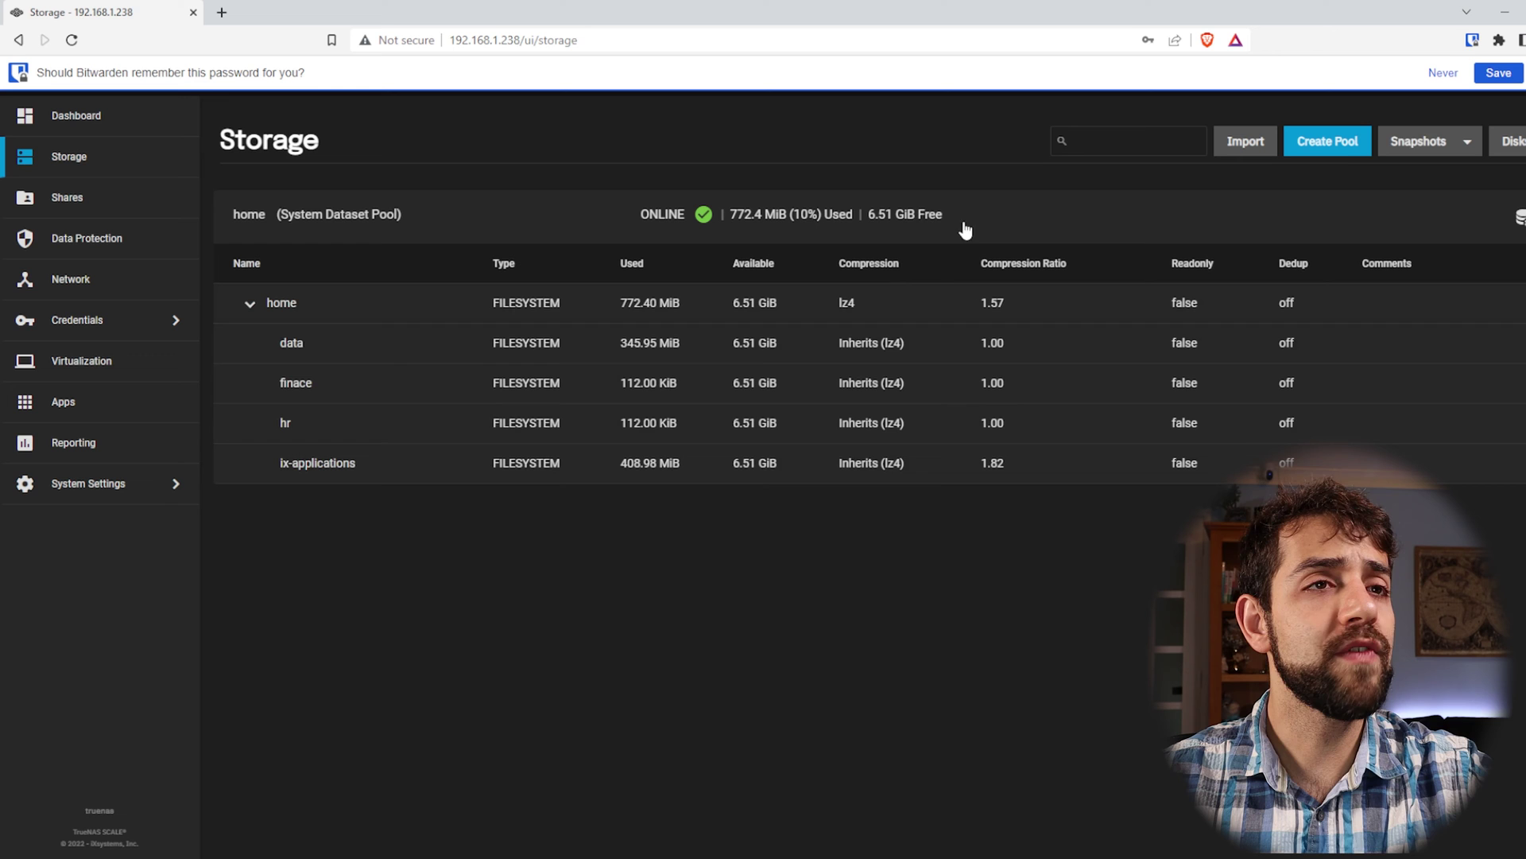
# Step: Open the Snapshots list and show the extra Used, Date Created and Referenced columns
pyautogui.click(1467, 141)
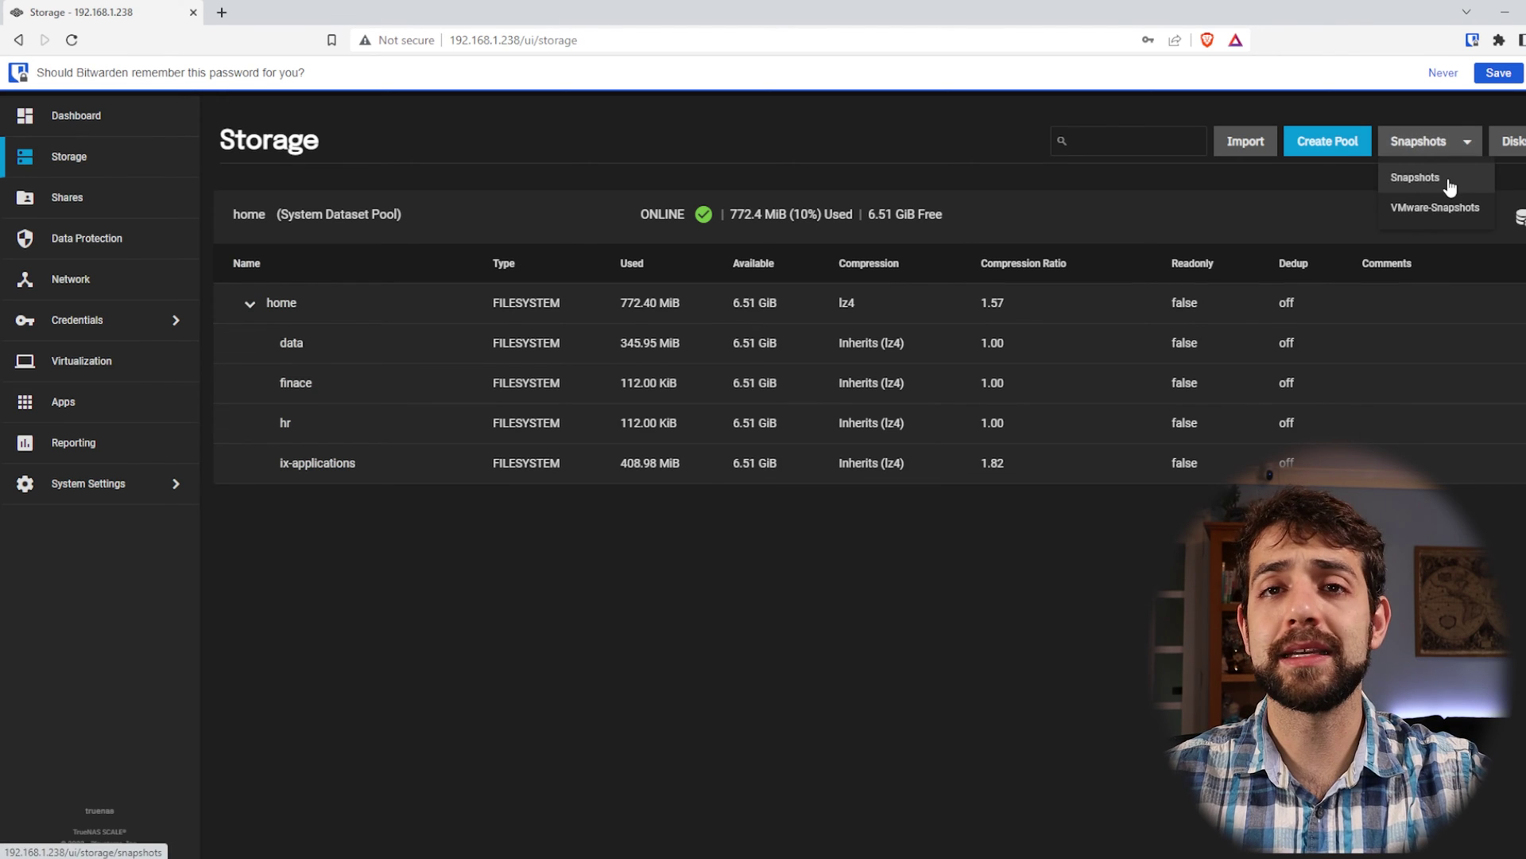
pyautogui.click(1448, 180)
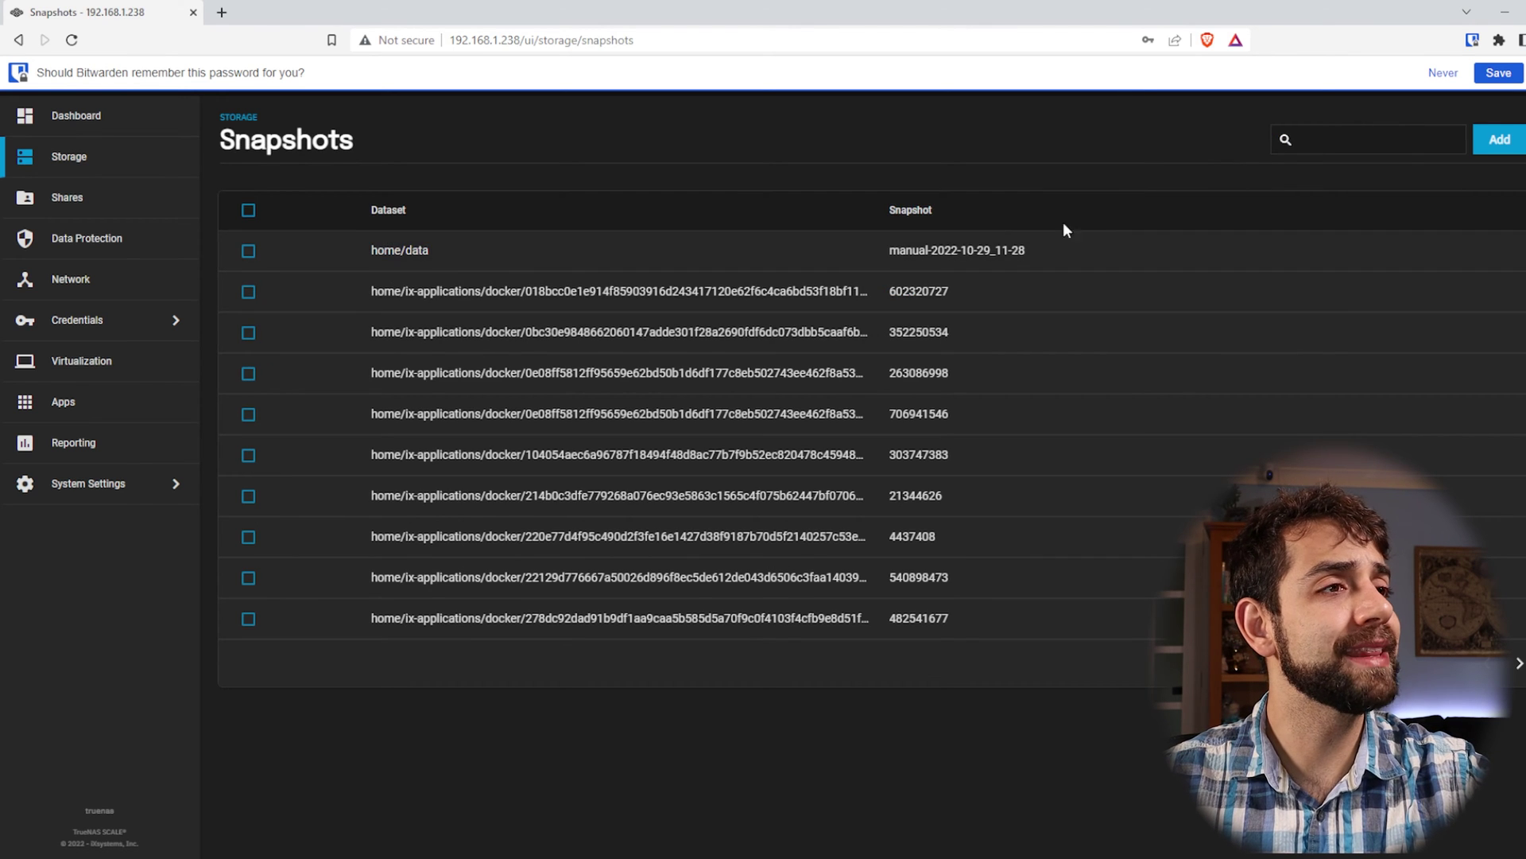
pyautogui.tripleClick(1112, 250)
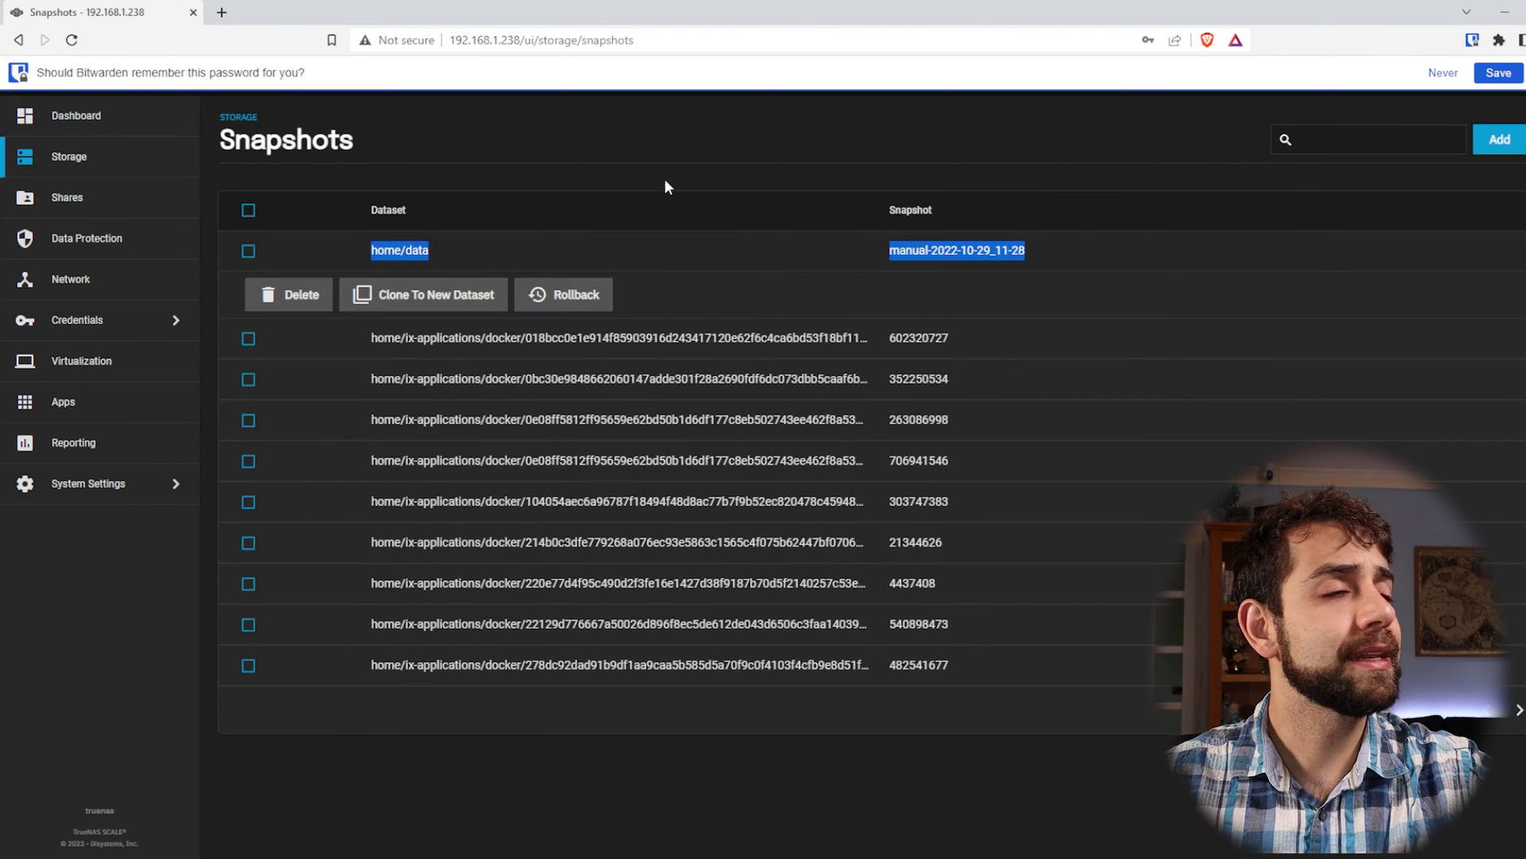
pyautogui.click(1179, 485)
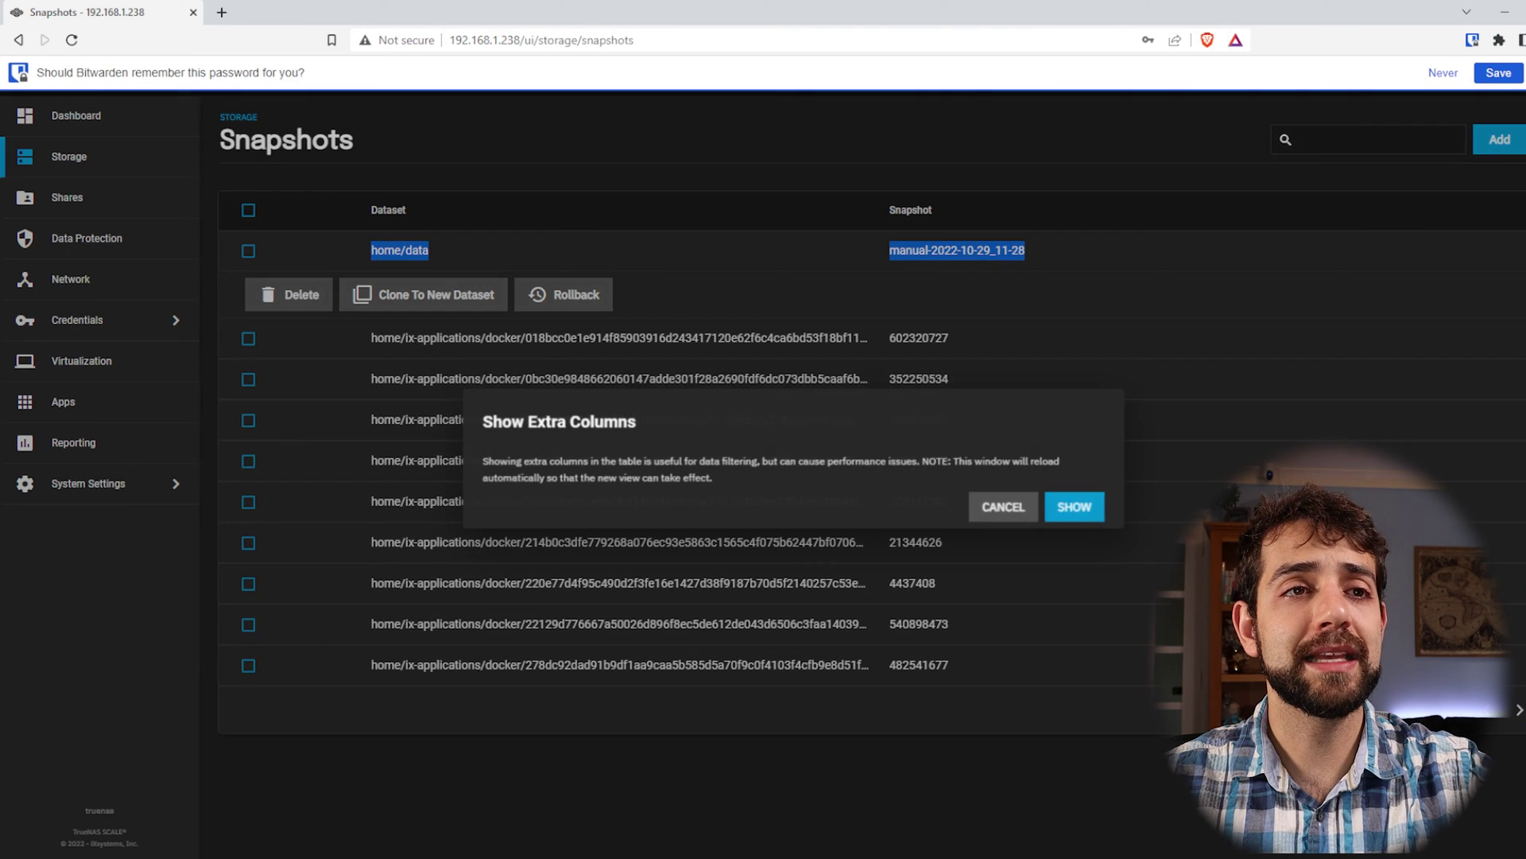
pyautogui.click(1076, 508)
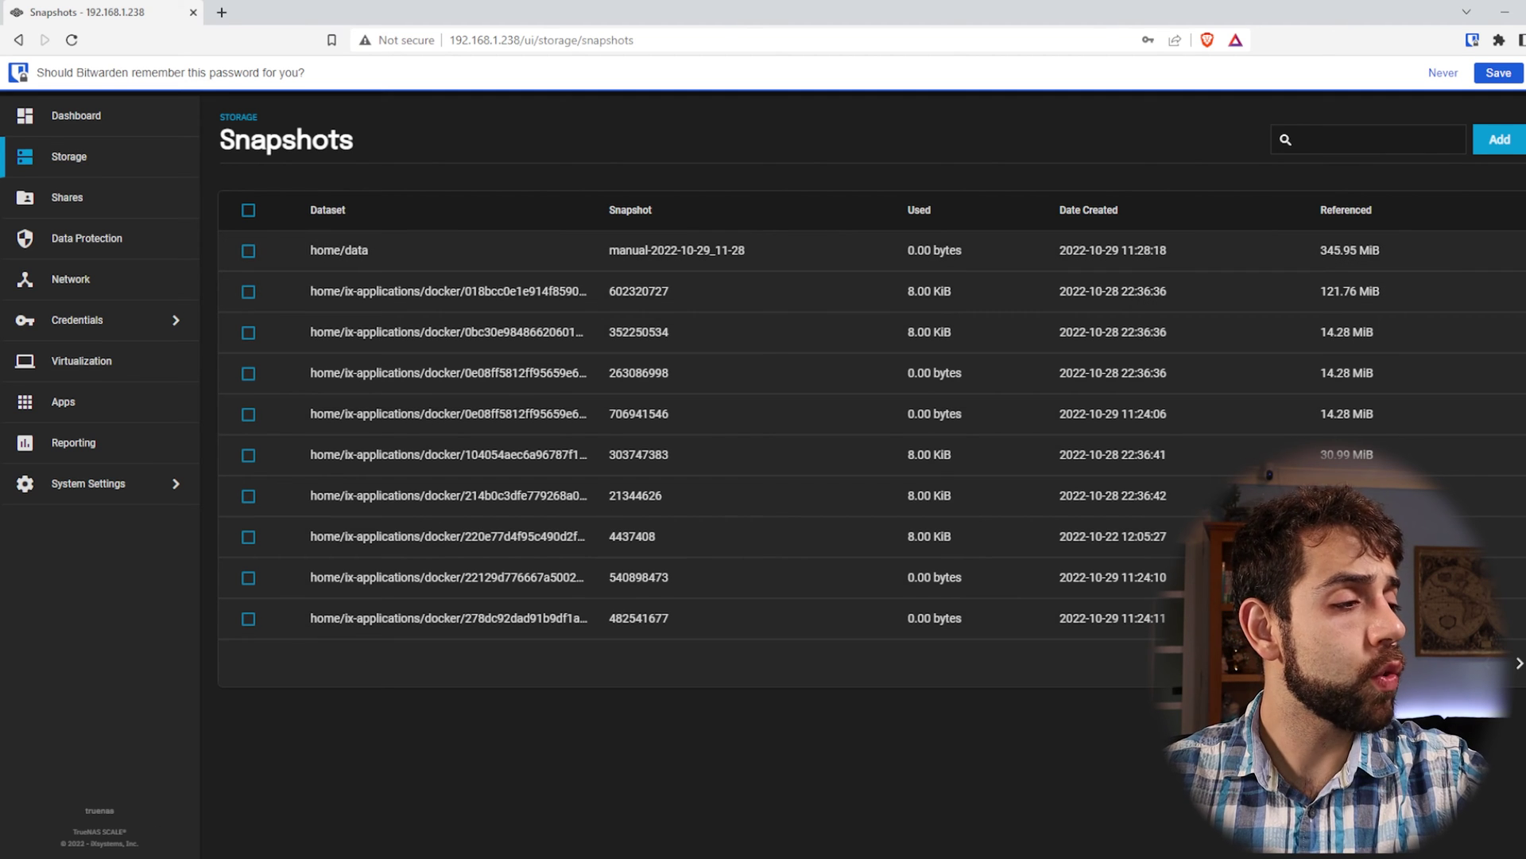
# Step: Delete the pictures folder from the data share
pyautogui.click(90, 858)
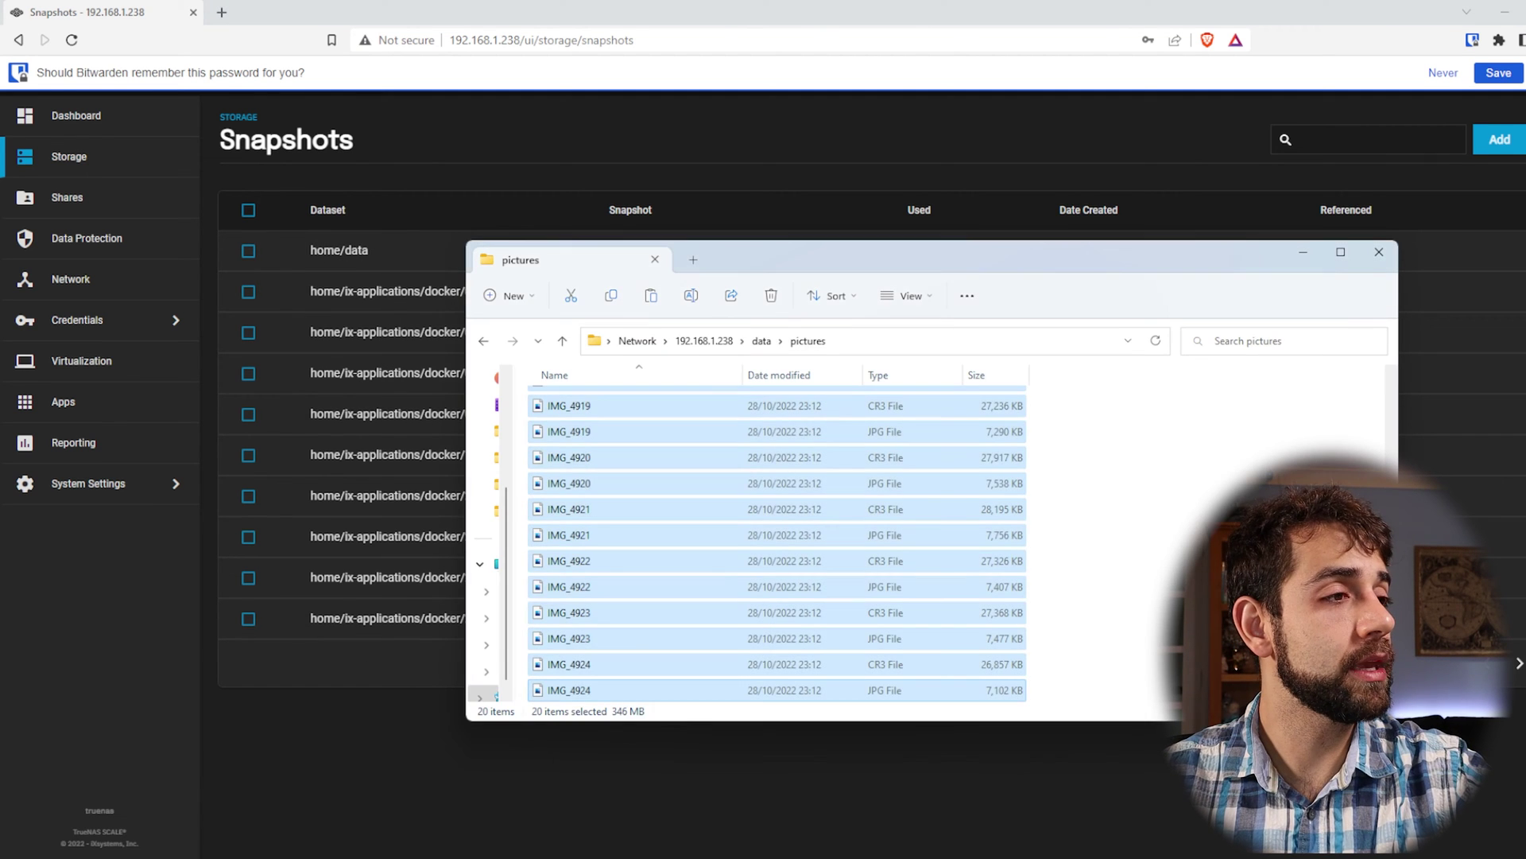
pyautogui.click(761, 340)
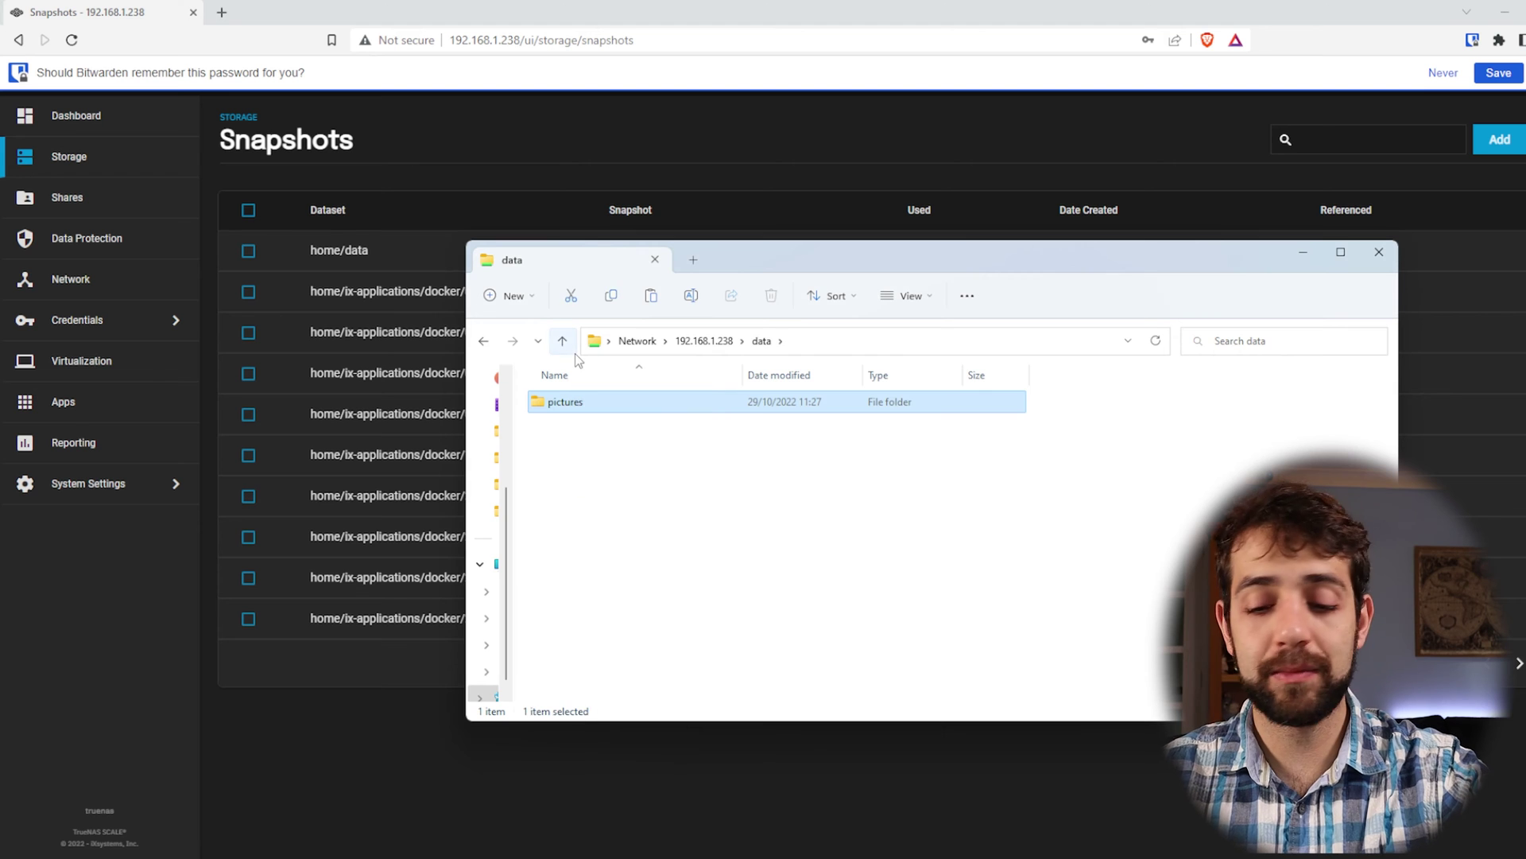
pyautogui.press('Delete')
pyautogui.press('Return')
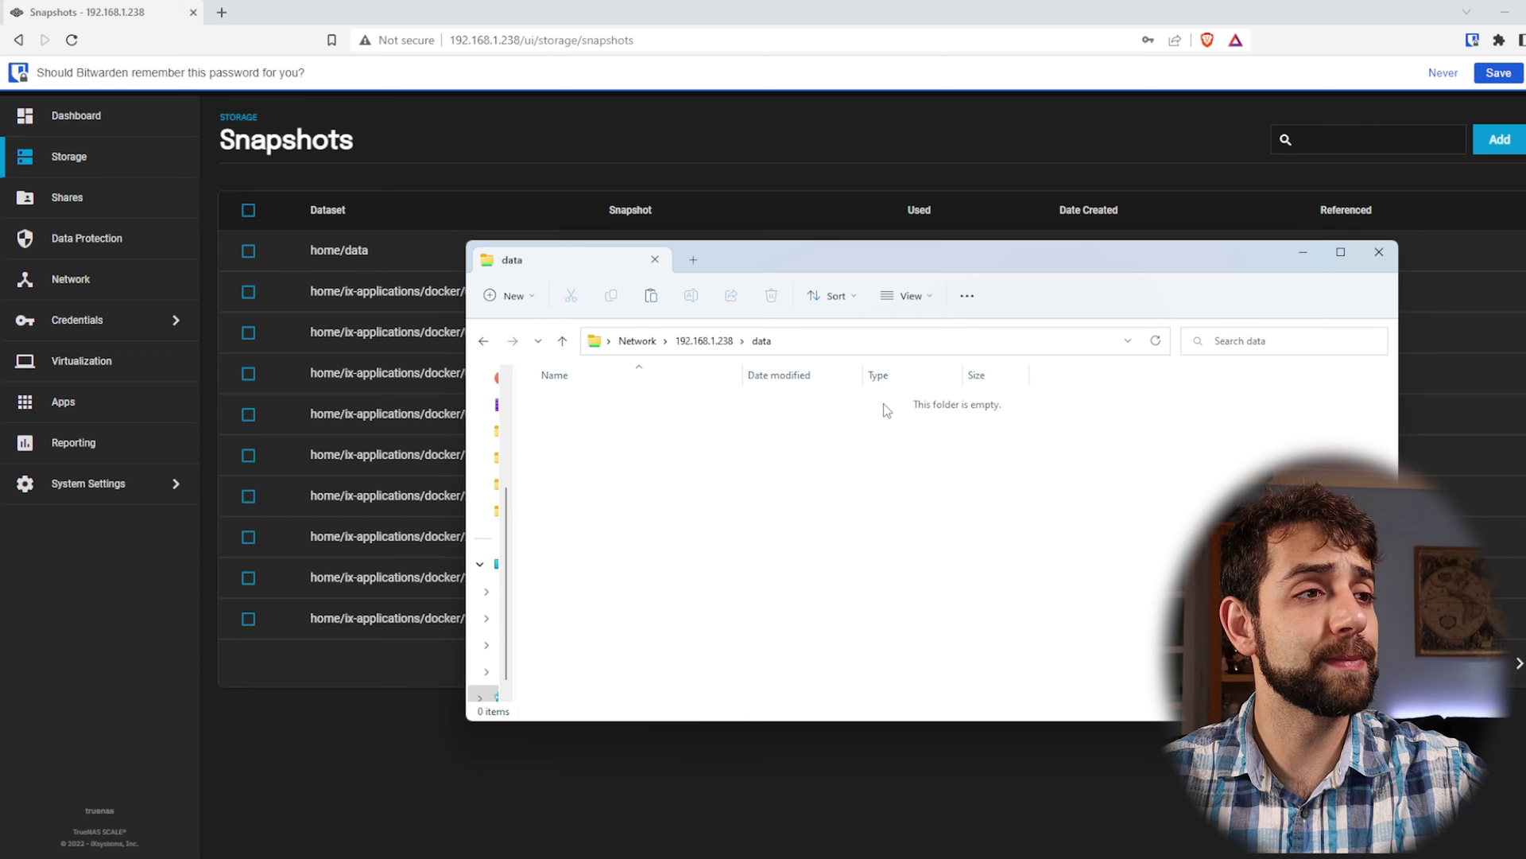
# Step: Browse the data share's 29 October 2022 11:28 previous version and check its pictures folder
pyautogui.moveTo(1199, 247); pyautogui.dragTo(1211, 276)
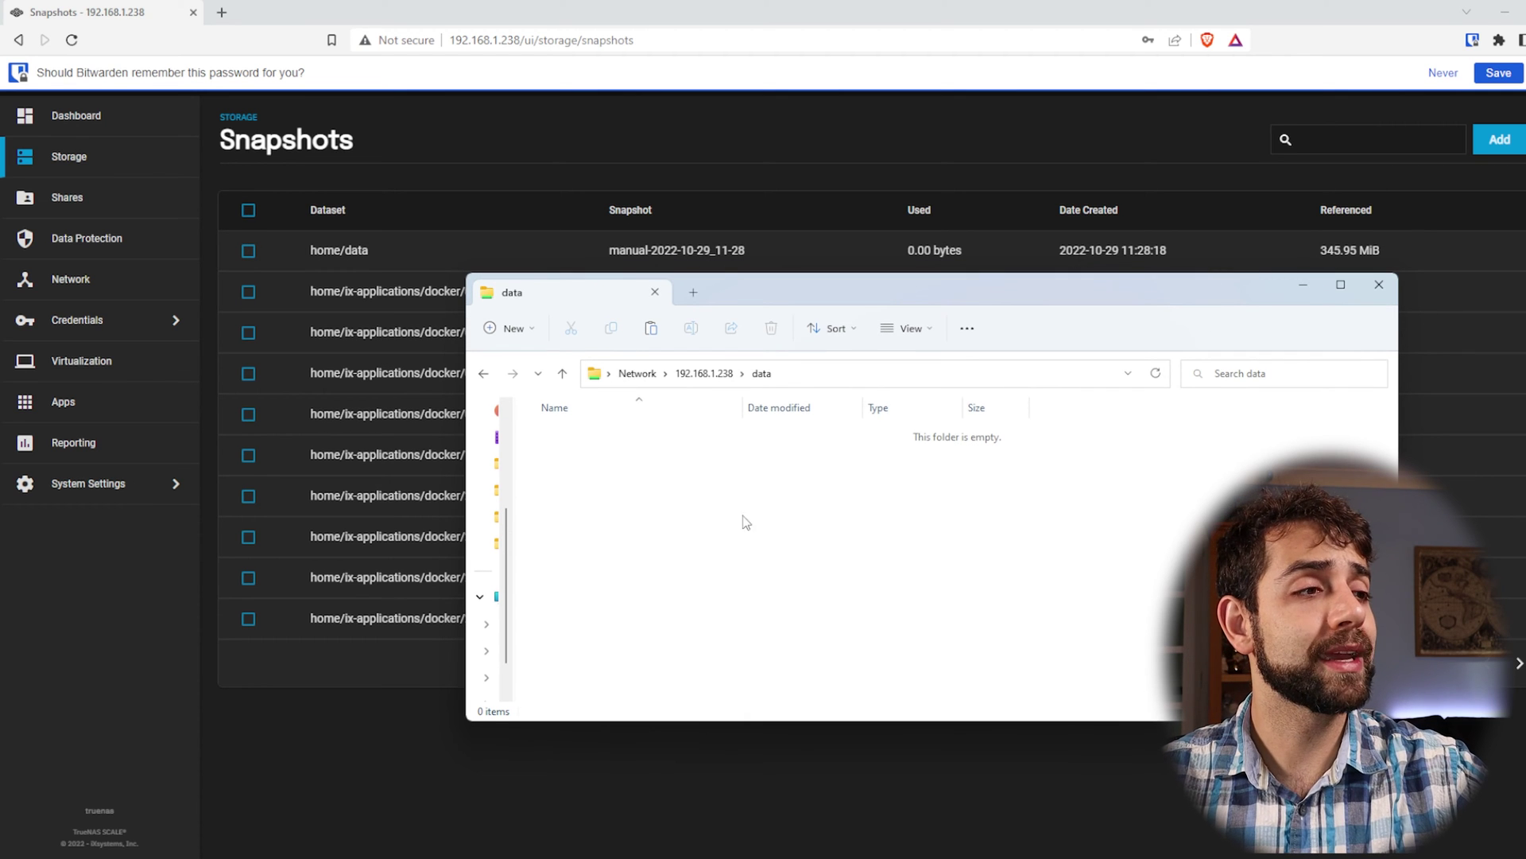
pyautogui.rightClick(703, 497)
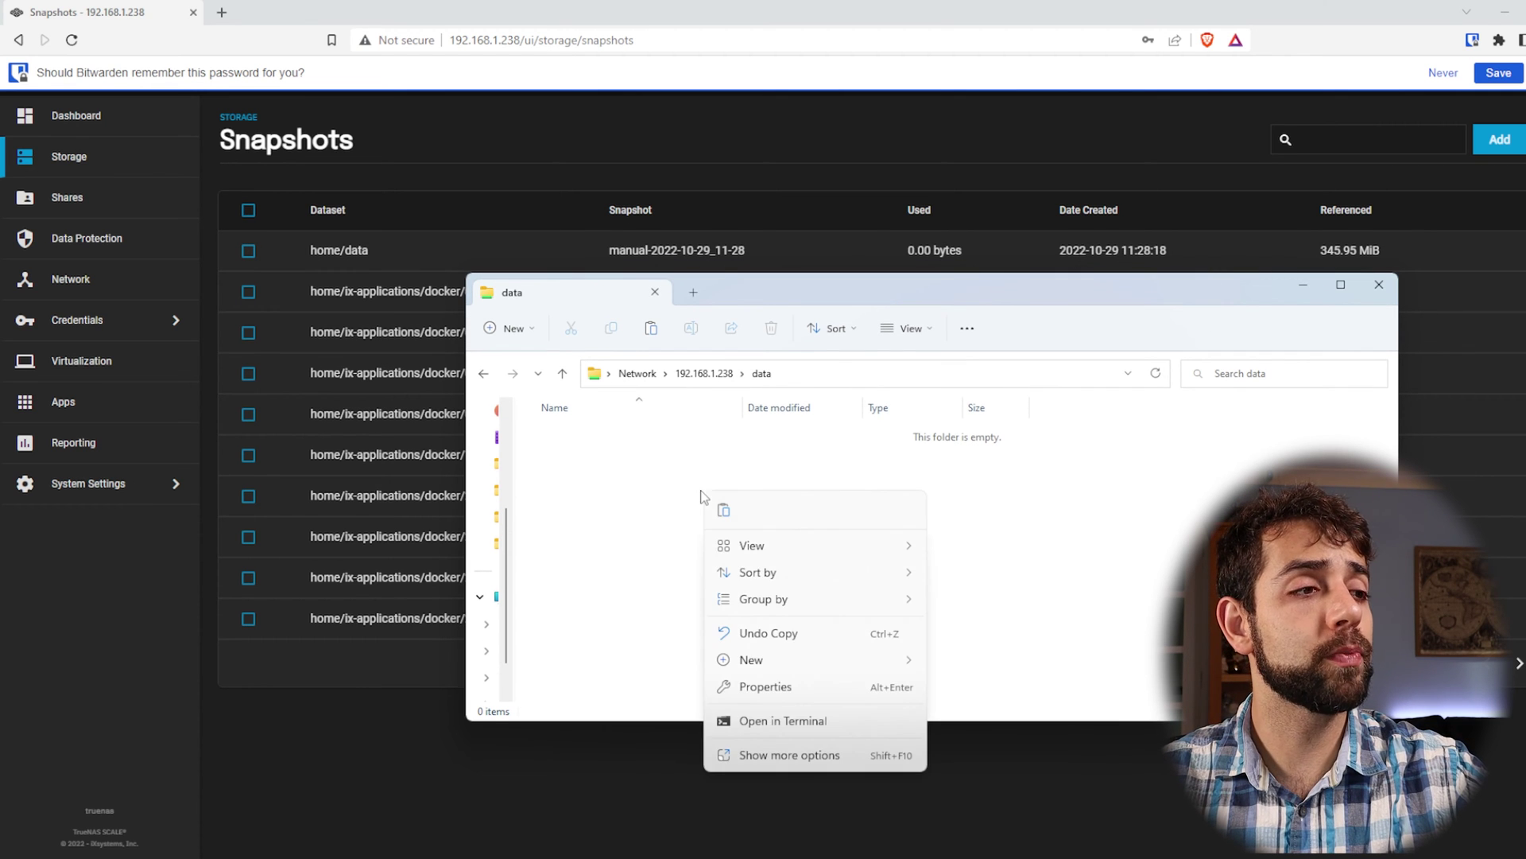
pyautogui.click(809, 689)
pyautogui.click(638, 439)
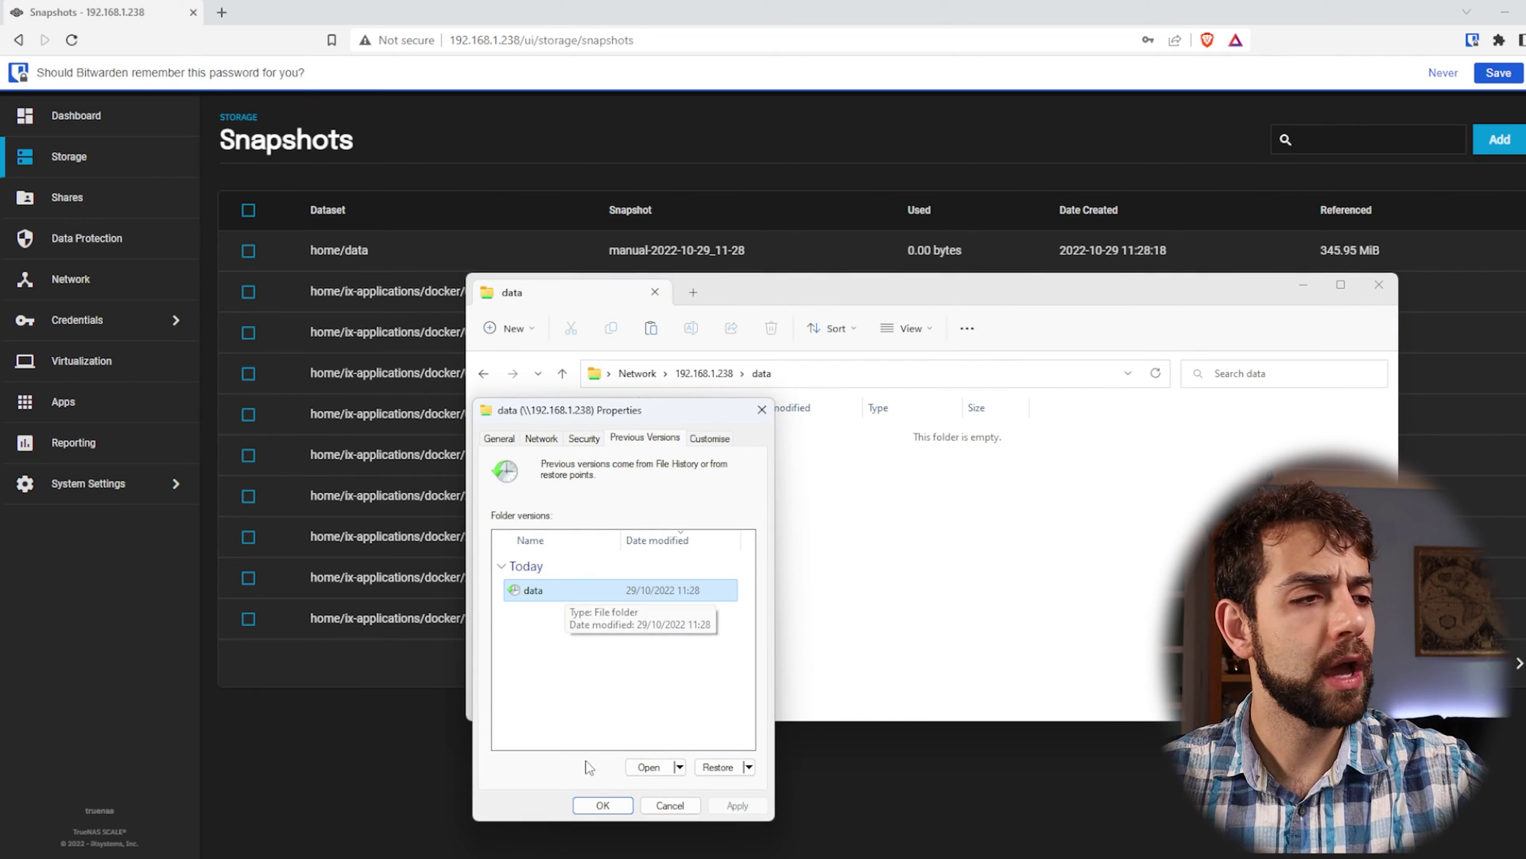
pyautogui.click(649, 767)
pyautogui.moveTo(825, 319); pyautogui.dragTo(1130, 214)
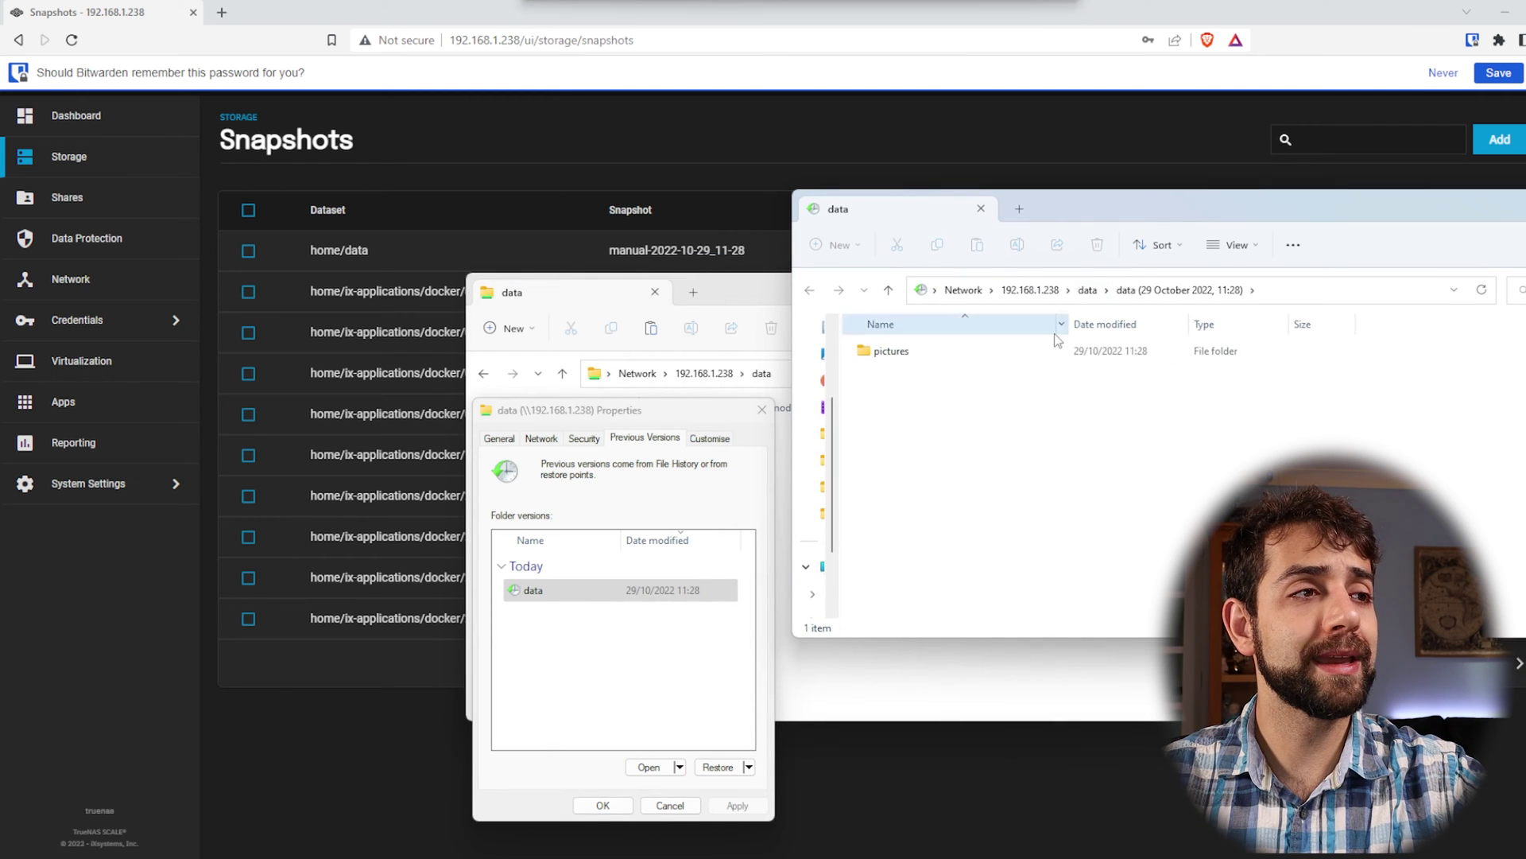
pyautogui.doubleClick(933, 355)
pyautogui.click(915, 372)
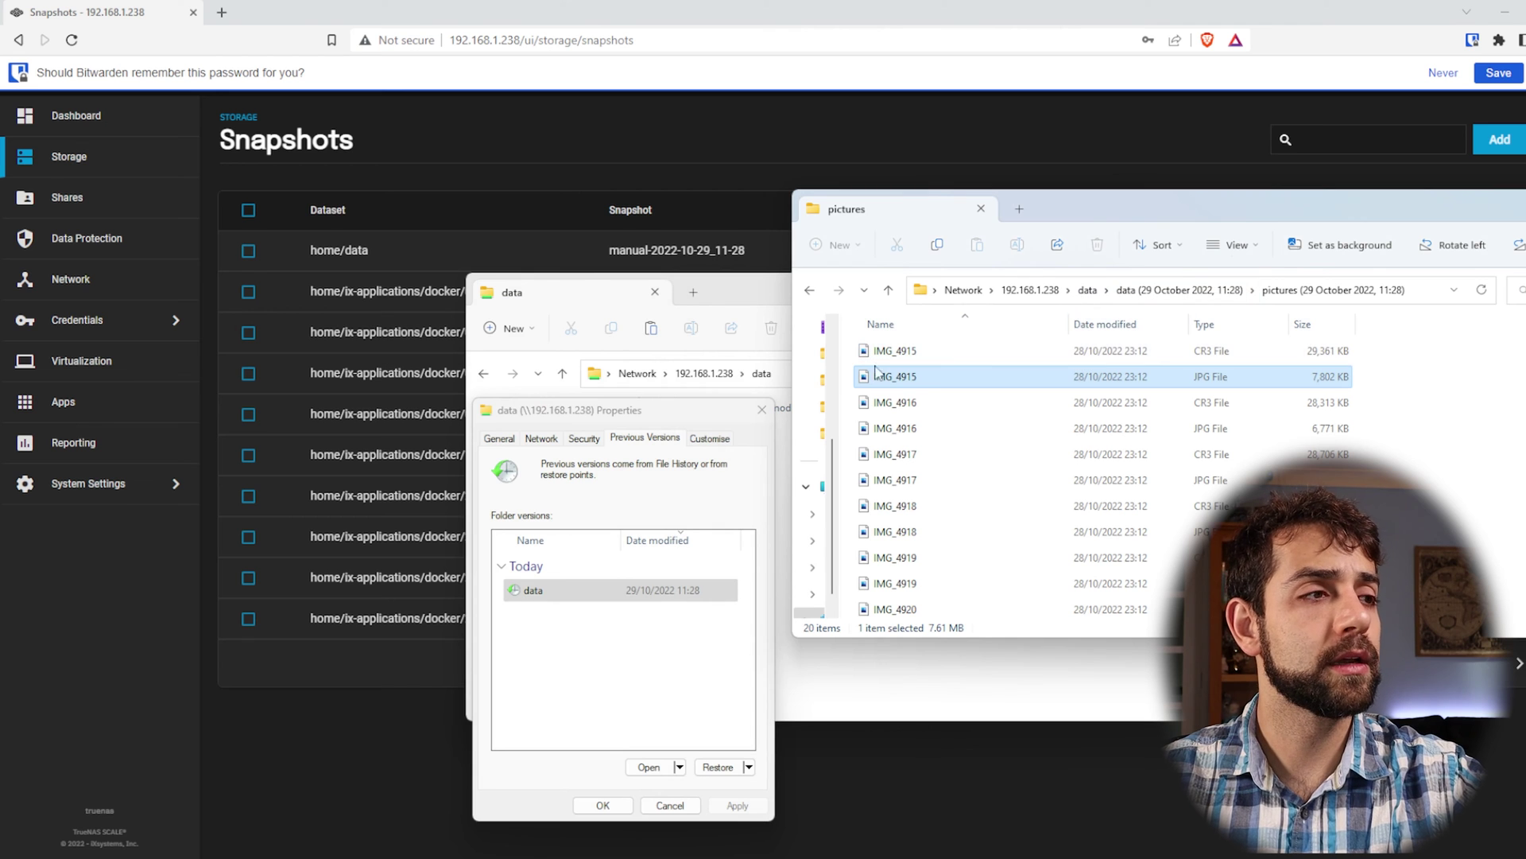
pyautogui.moveTo(1509, 225); pyautogui.dragTo(1022, 272)
pyautogui.click(1198, 274)
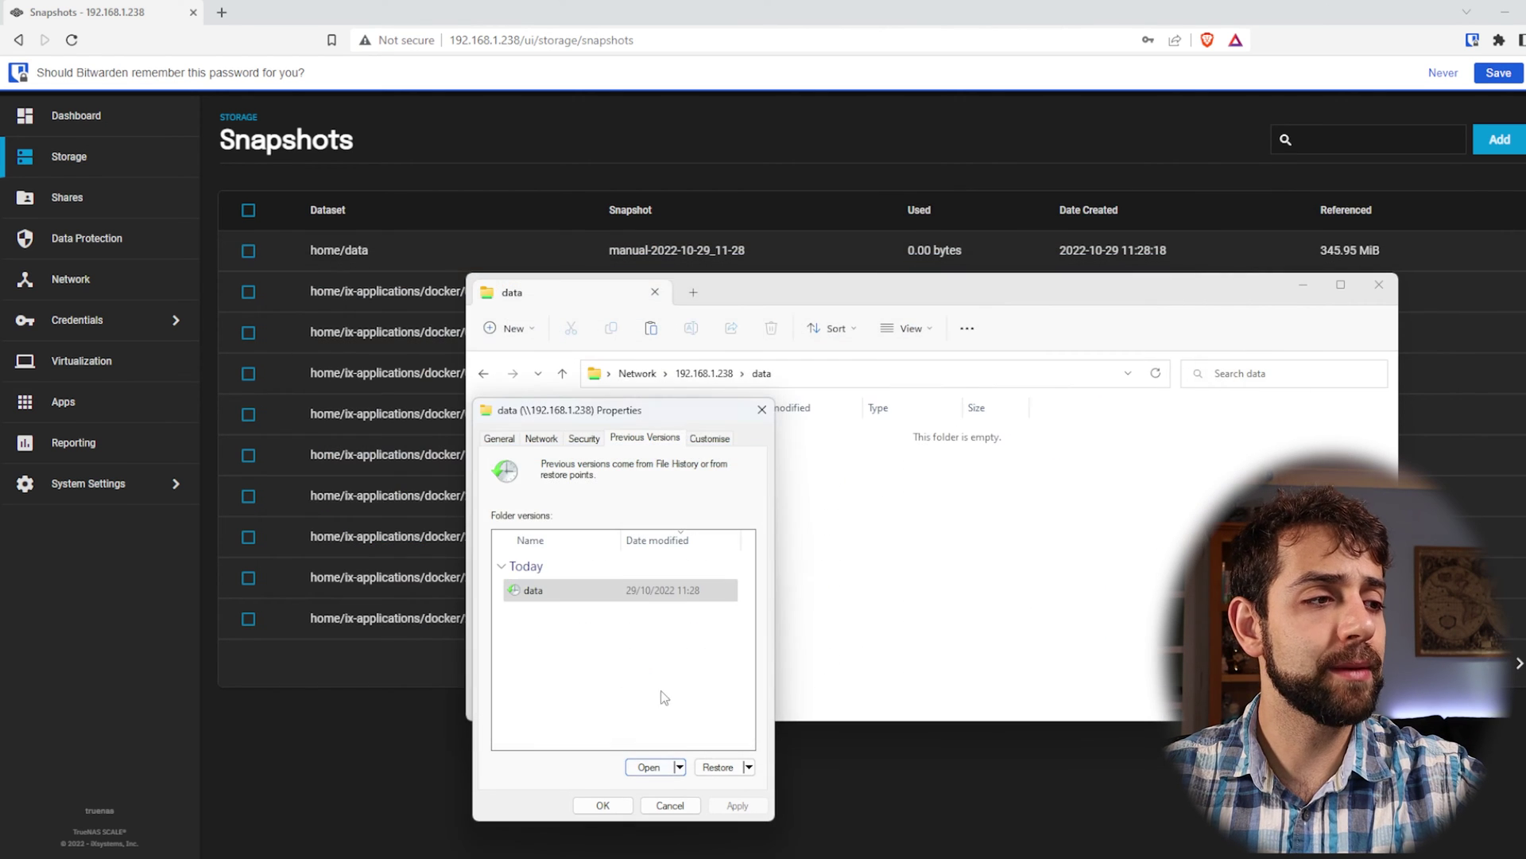
# Step: Restore the data share from the 11:28 previous version
pyautogui.click(718, 768)
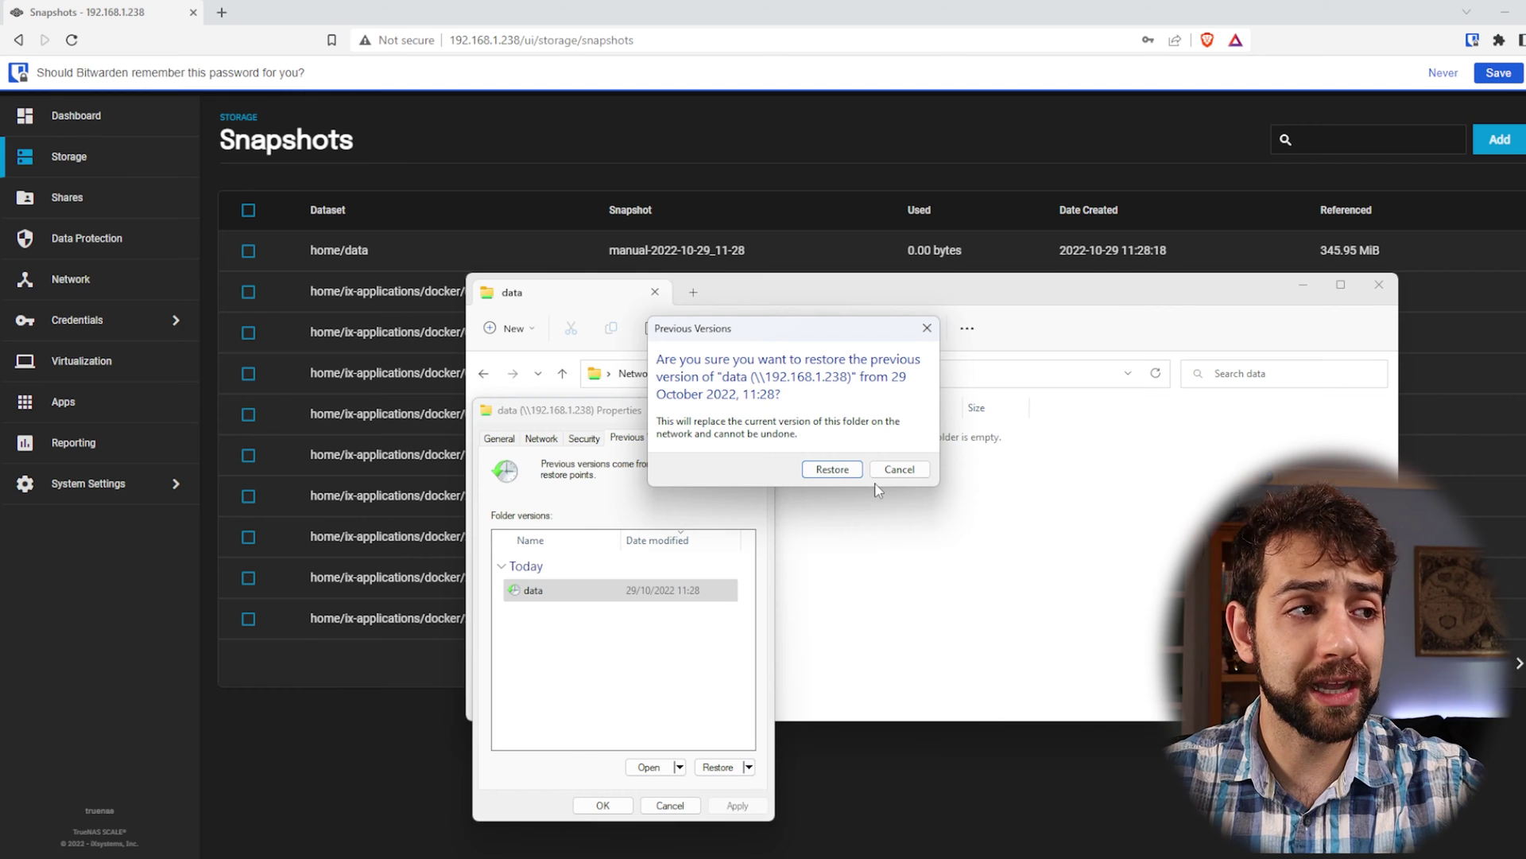
pyautogui.click(833, 475)
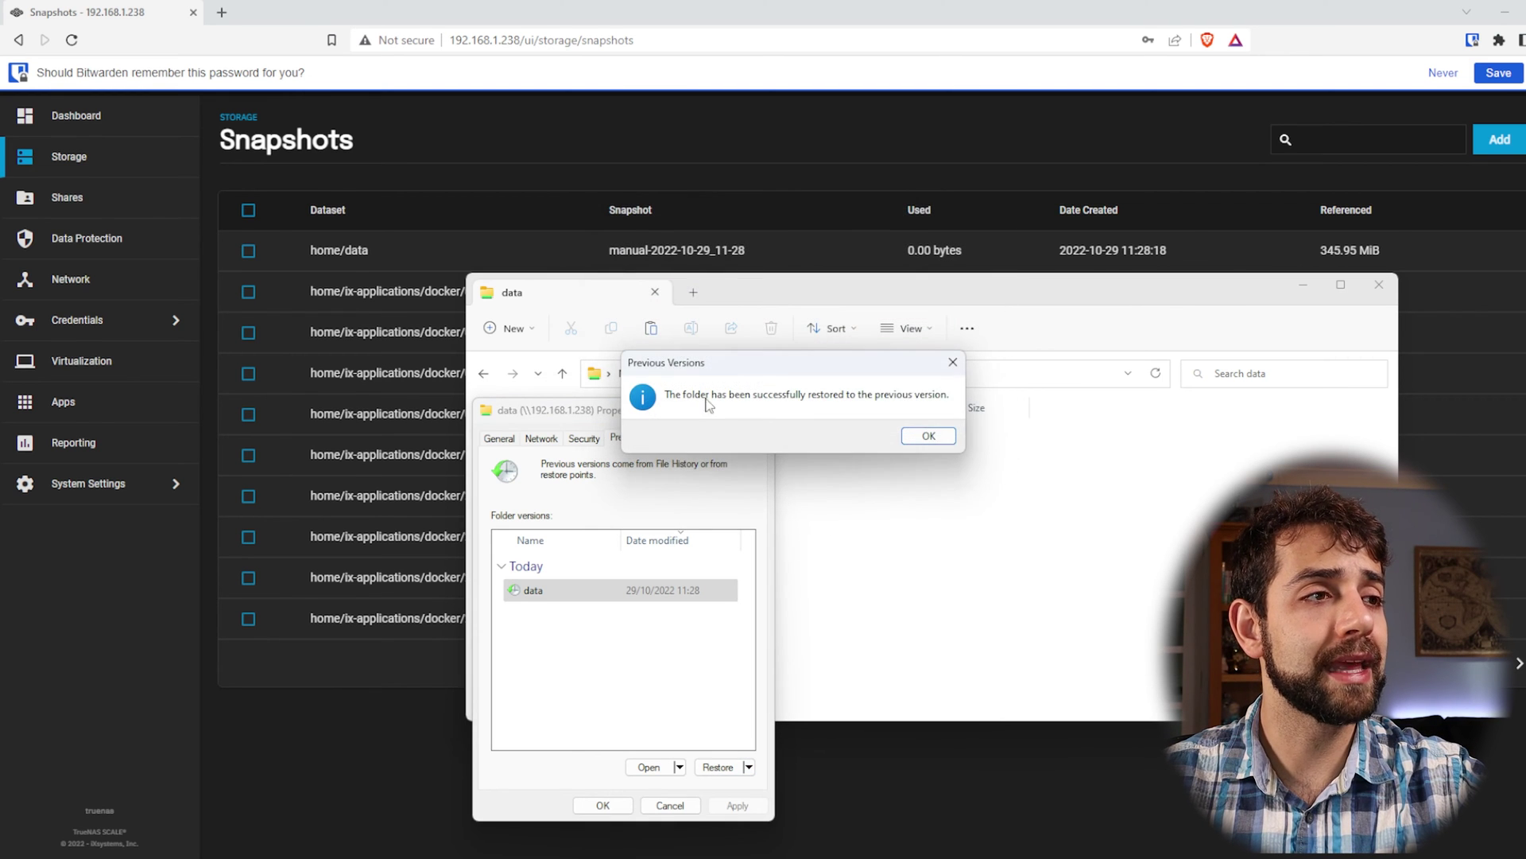
pyautogui.click(928, 435)
pyautogui.moveTo(694, 415); pyautogui.dragTo(1202, 334)
# Step: Delete the restored pictures folder from the data share again
pyautogui.doubleClick(593, 434)
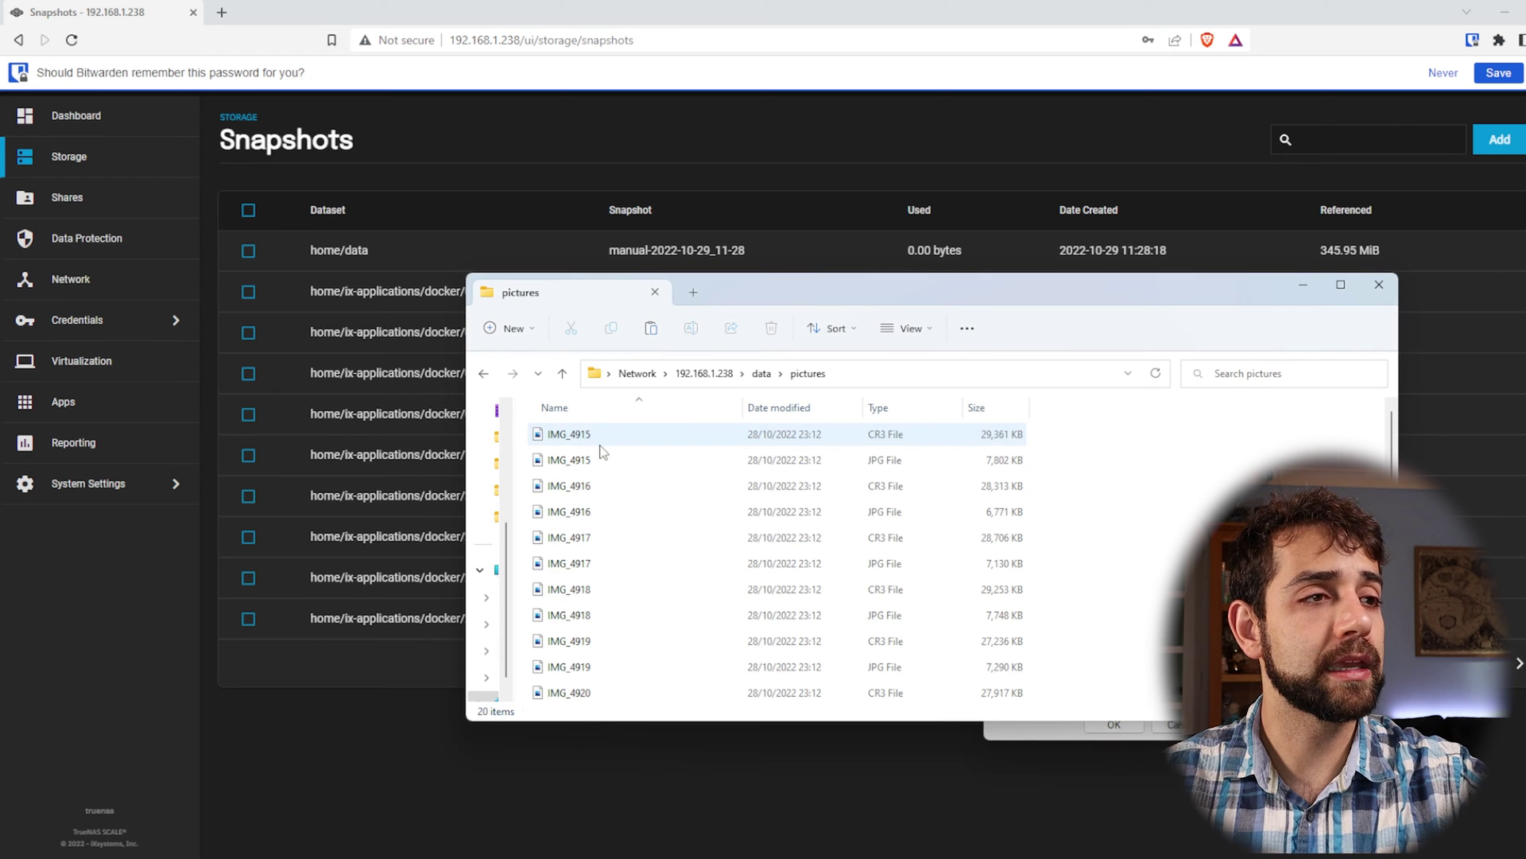
pyautogui.click(761, 372)
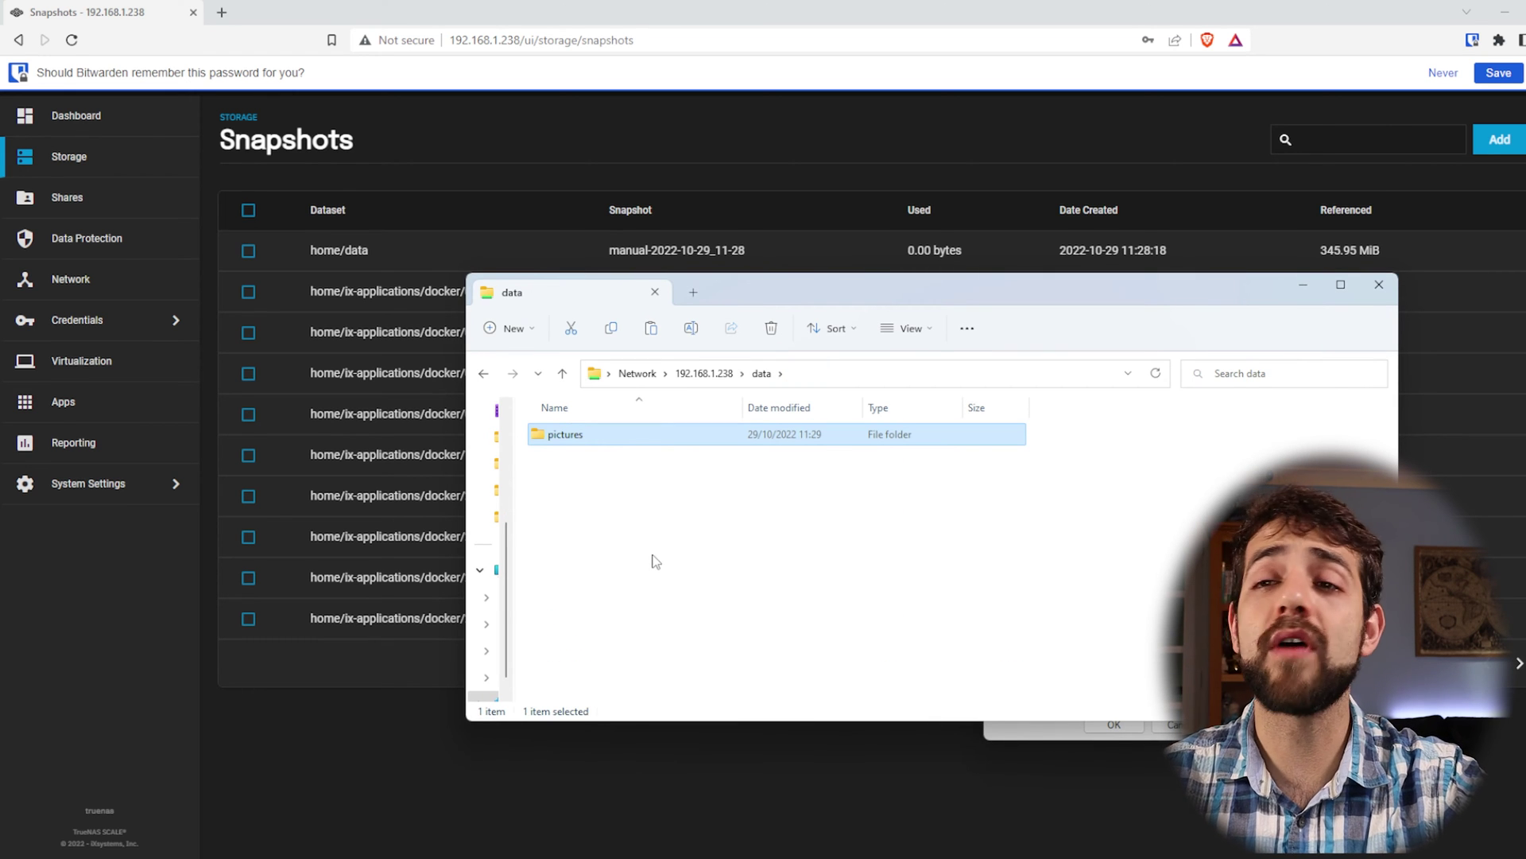
pyautogui.press('Delete')
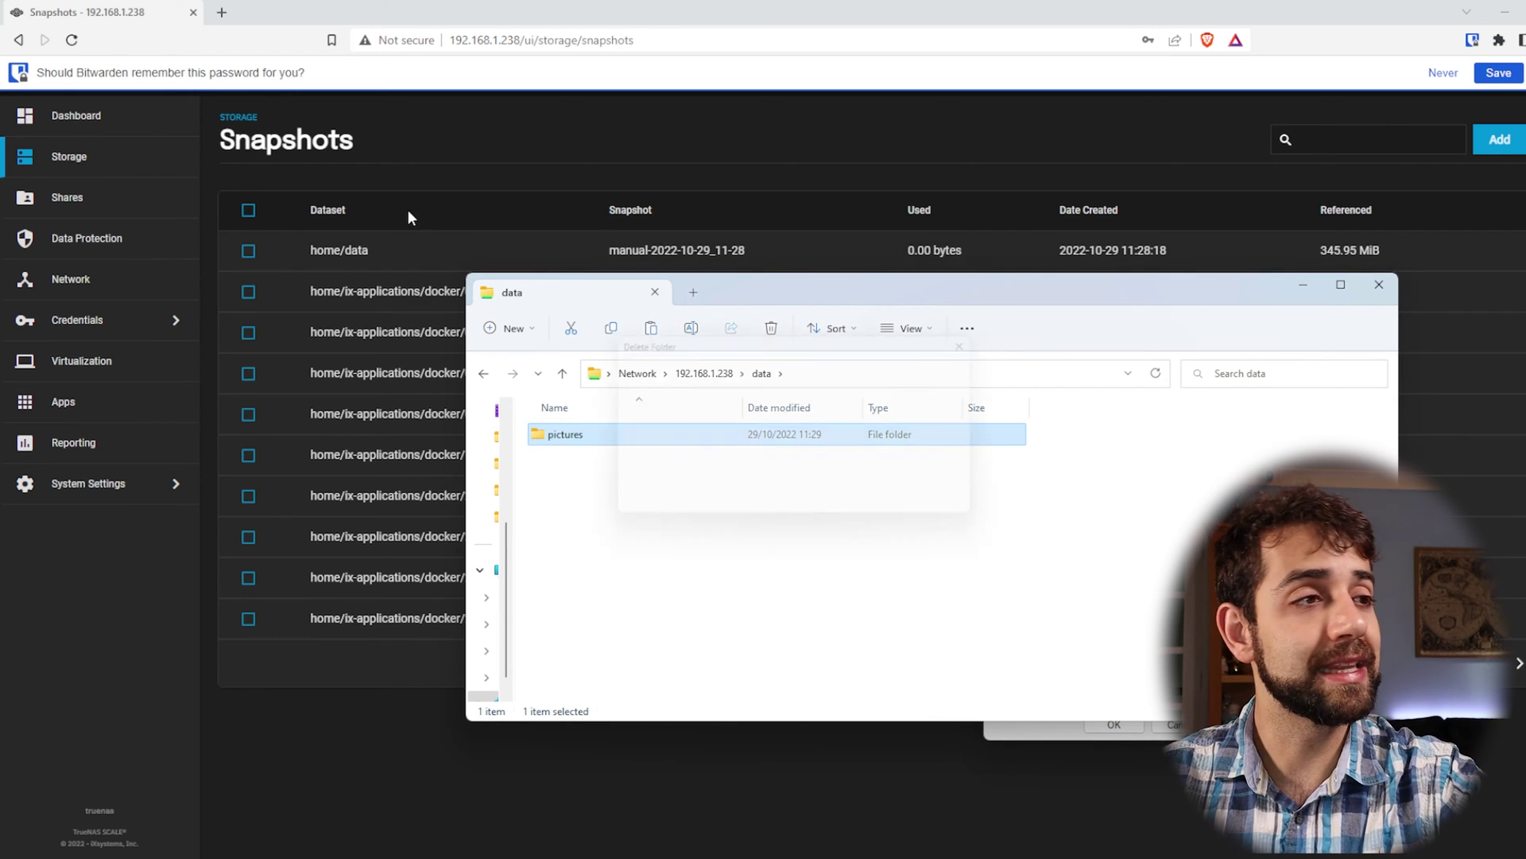
pyautogui.press('Return')
# Step: Roll home/data back to the manual-2022-10-29_11-28 snapshot
pyautogui.click(908, 183)
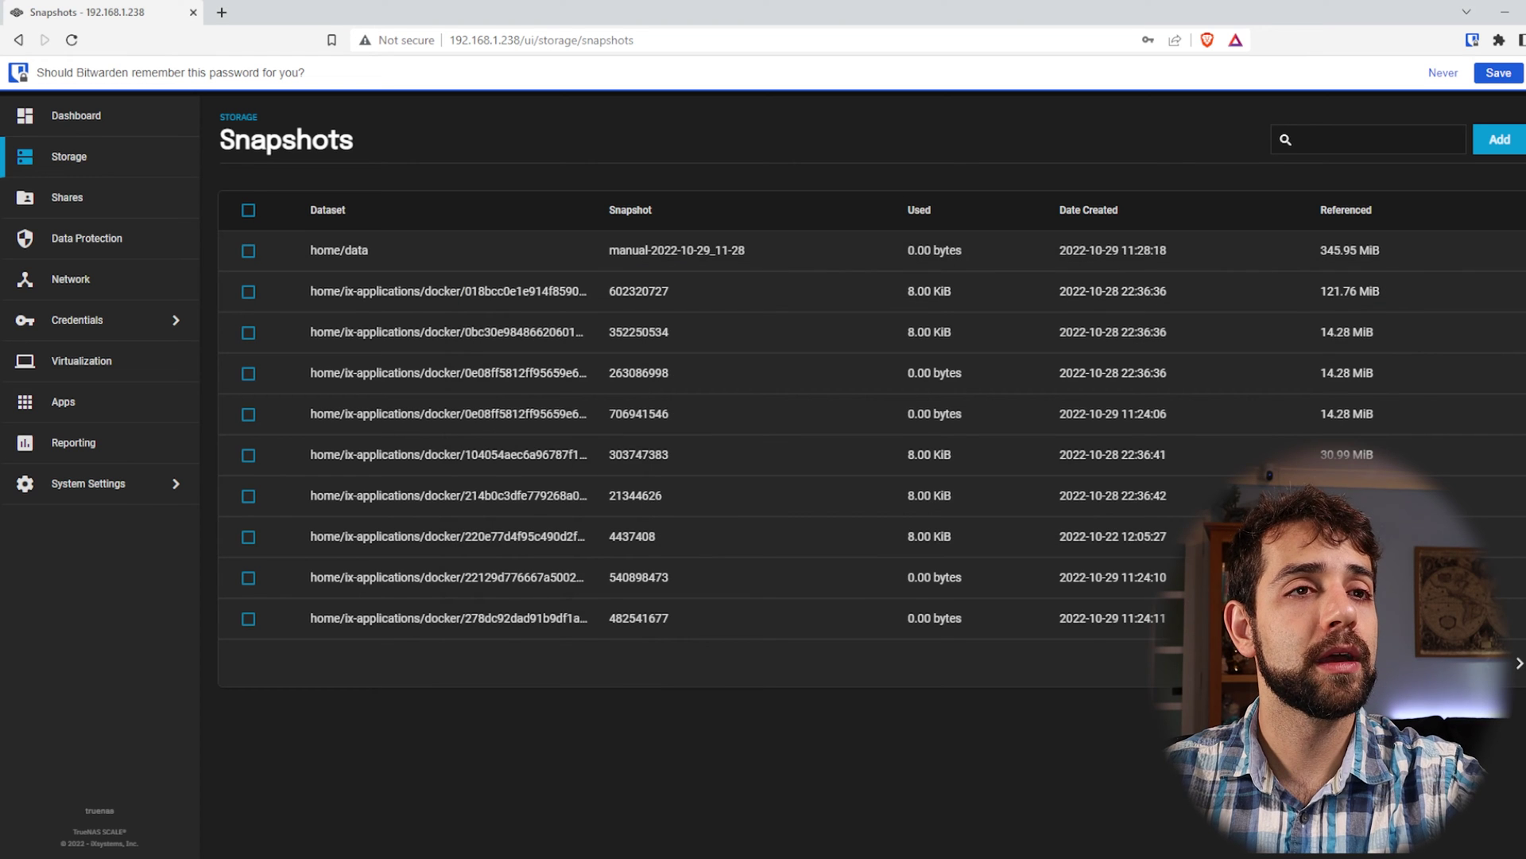
pyautogui.click(1320, 253)
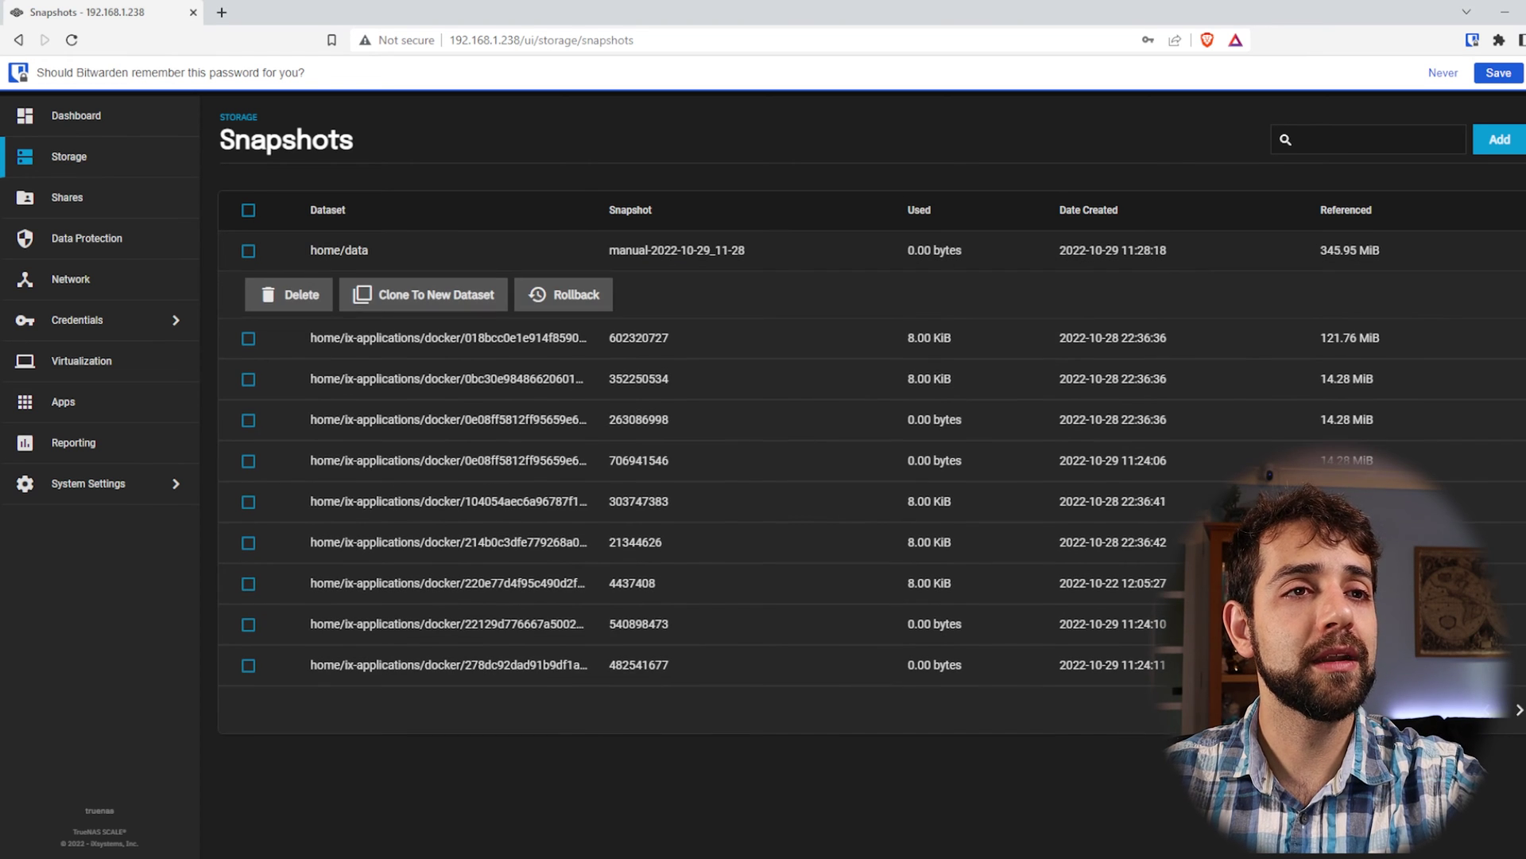
pyautogui.click(588, 307)
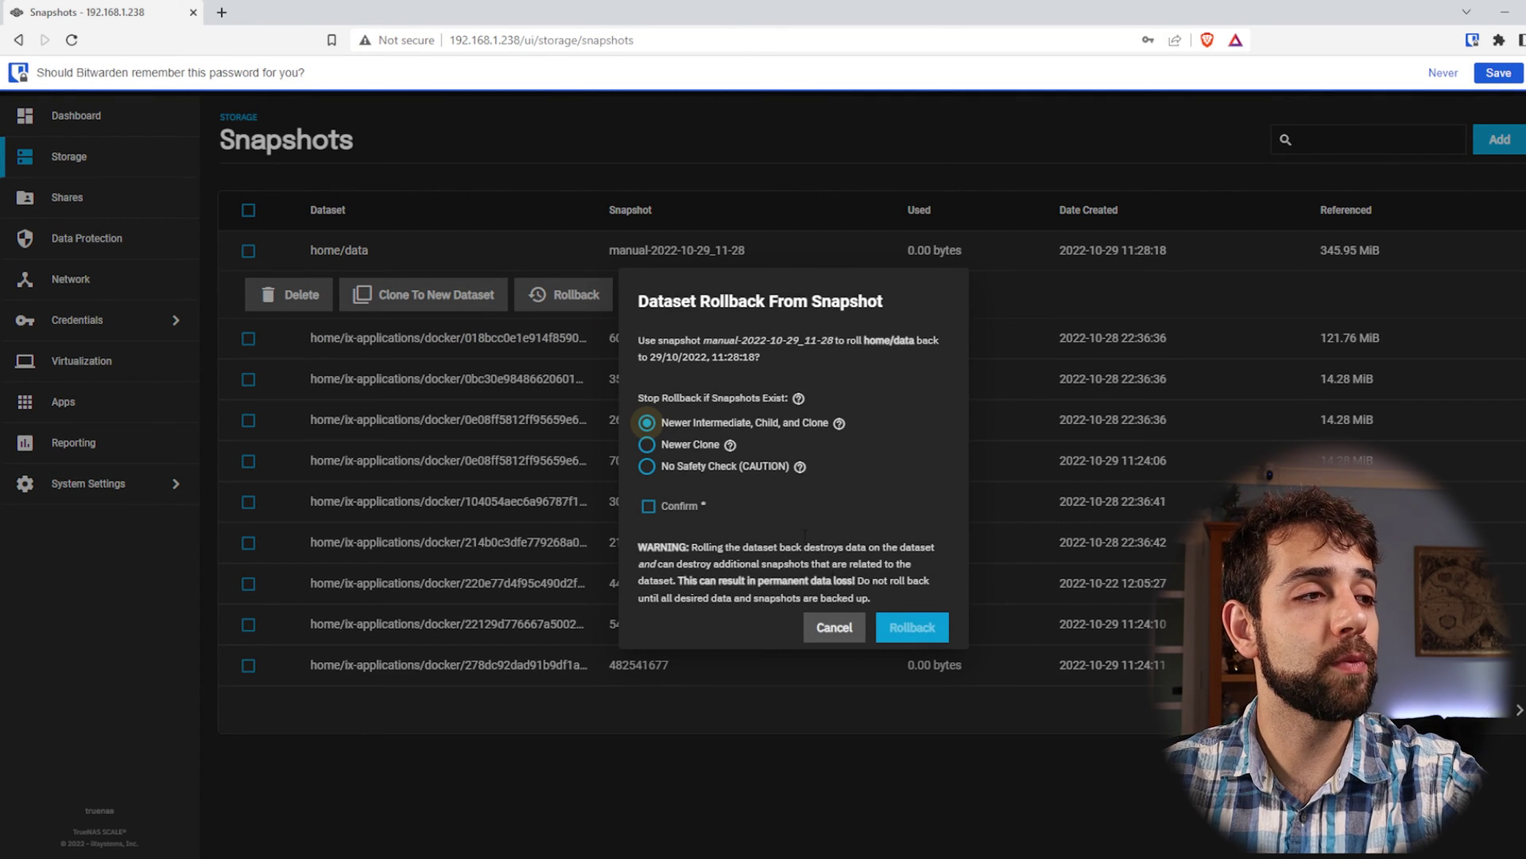
pyautogui.click(911, 640)
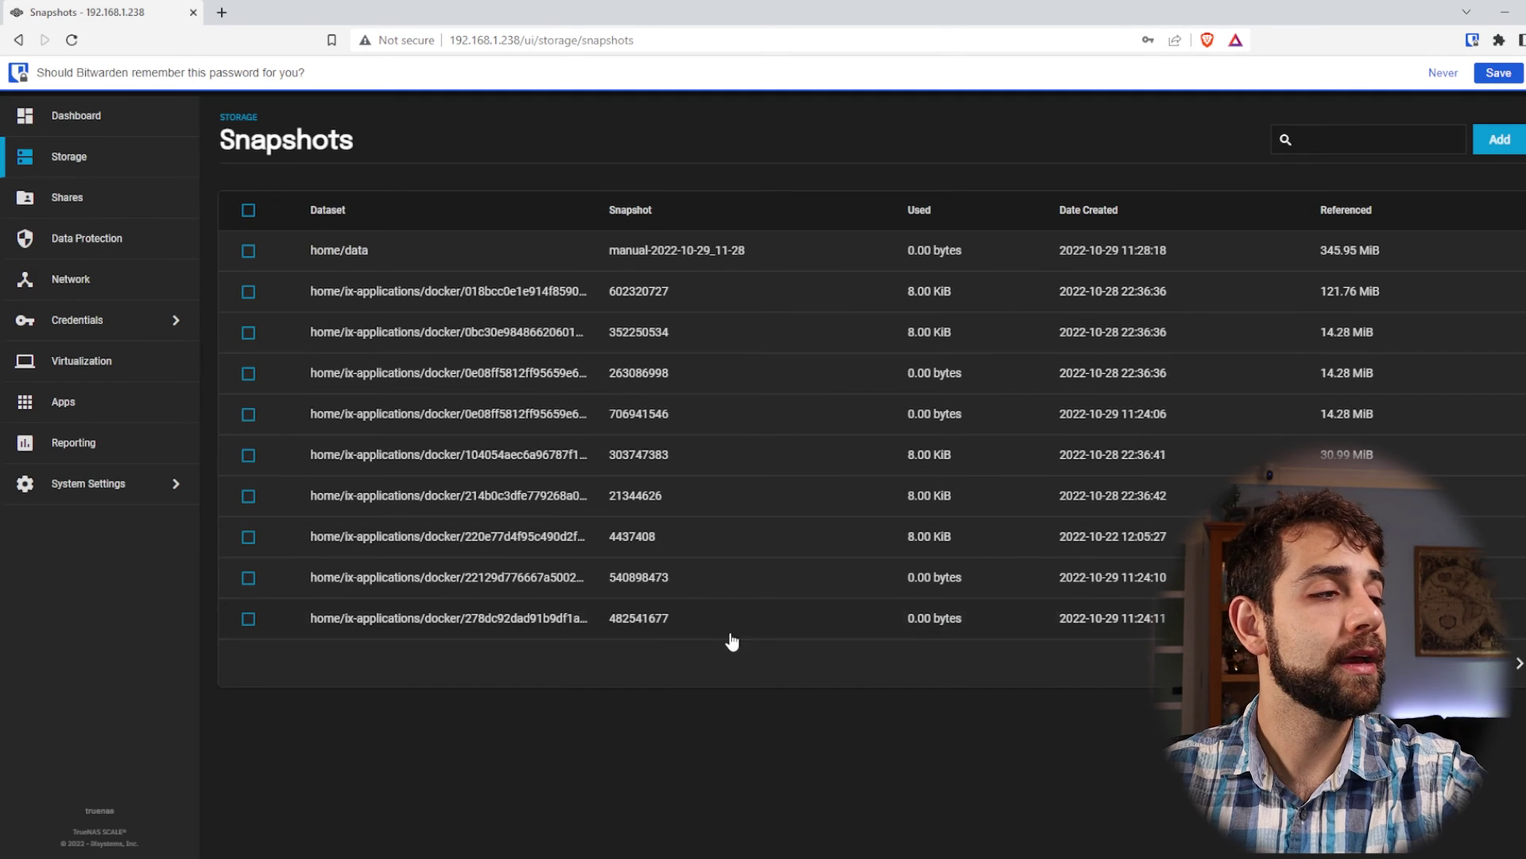
# Step: Verify the recovered pictures folder in Explorer, then delete it once more
pyautogui.moveTo(158, 837)
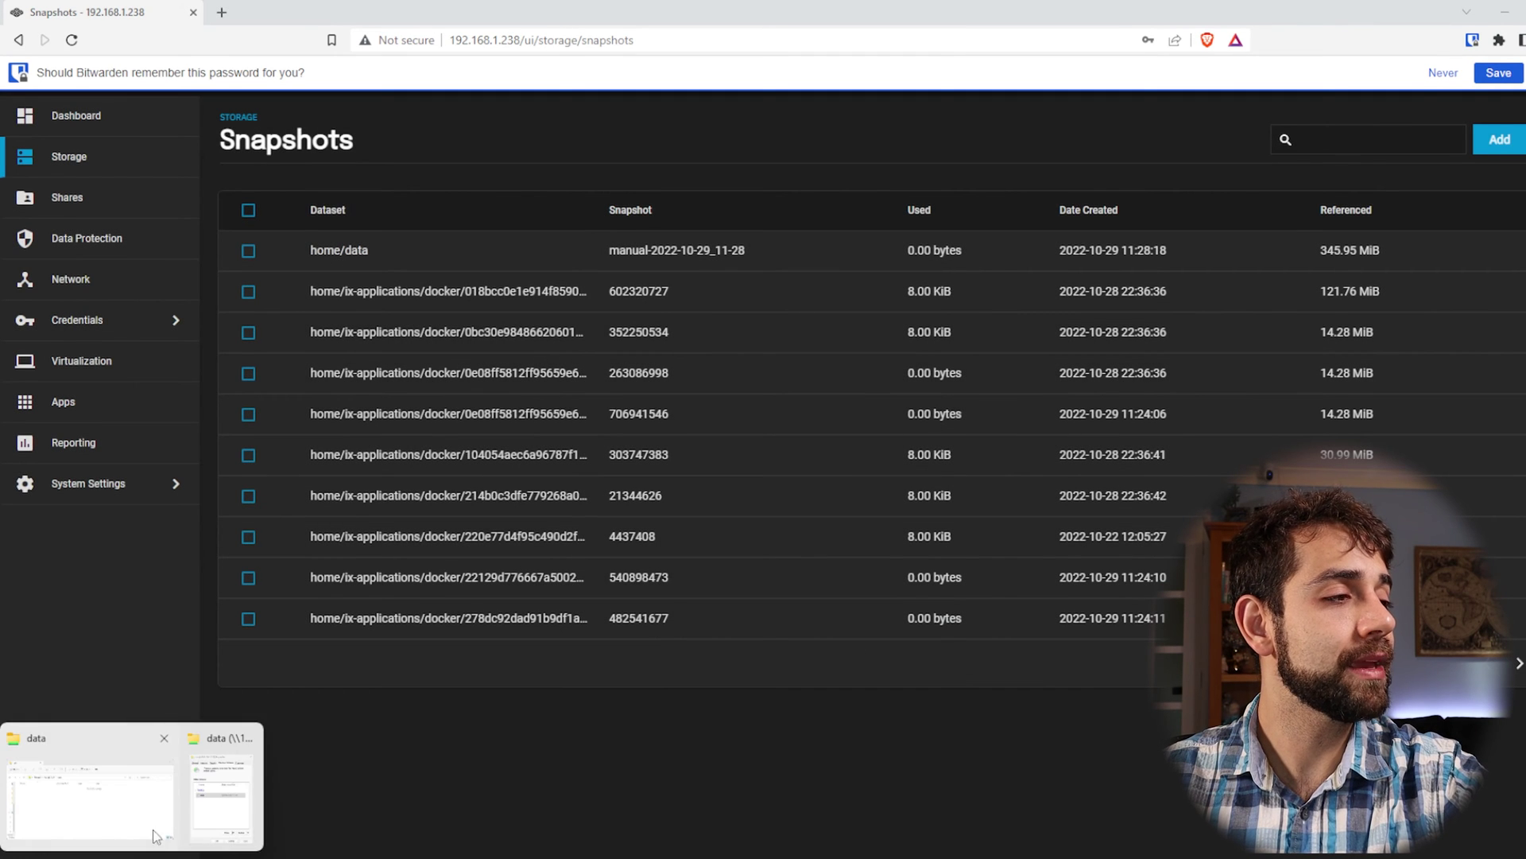
pyautogui.click(70, 778)
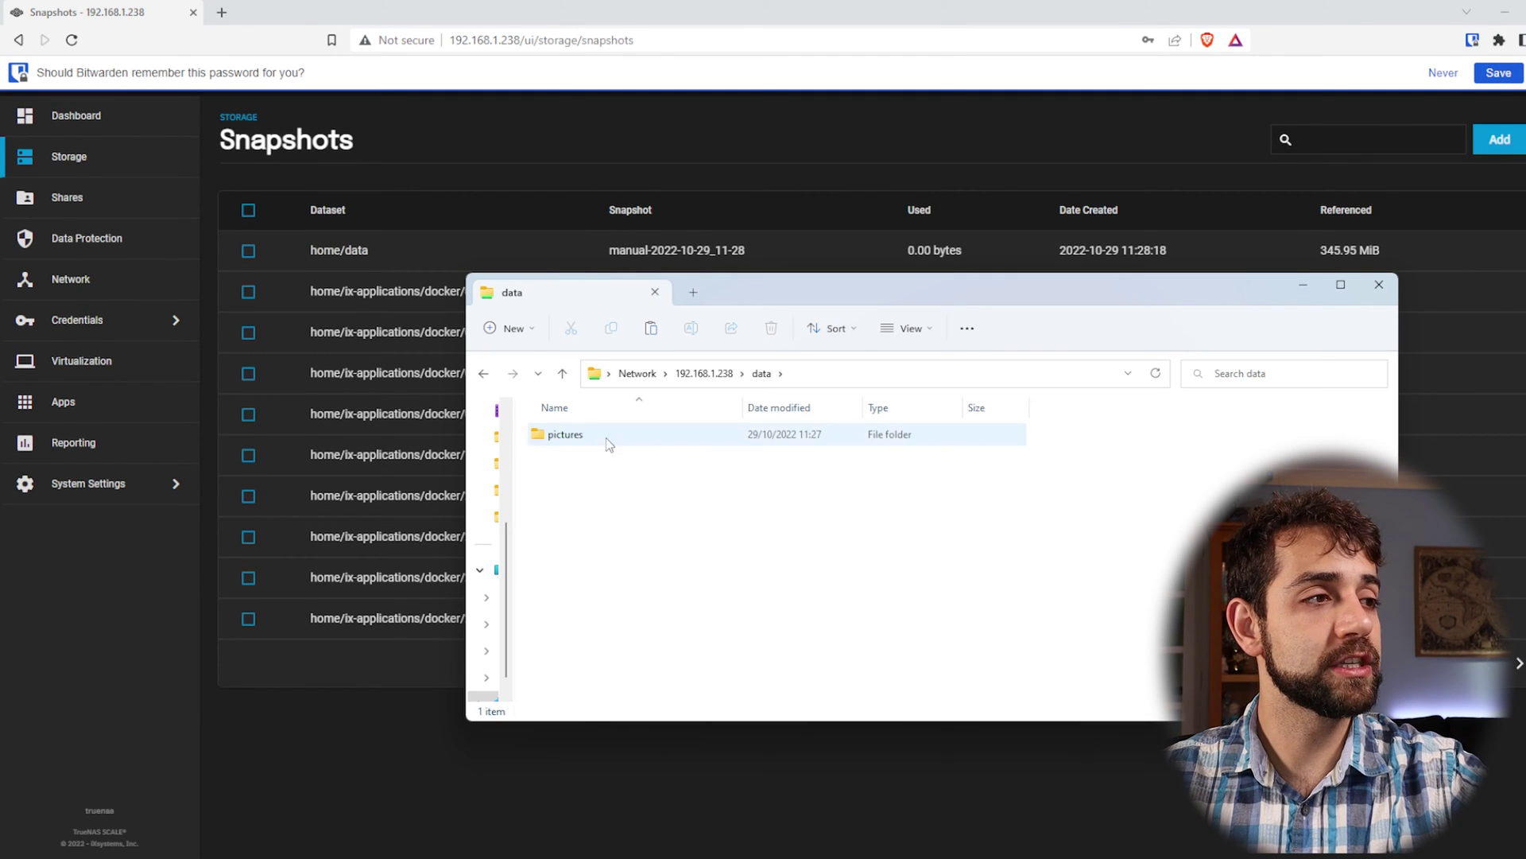
pyautogui.doubleClick(606, 436)
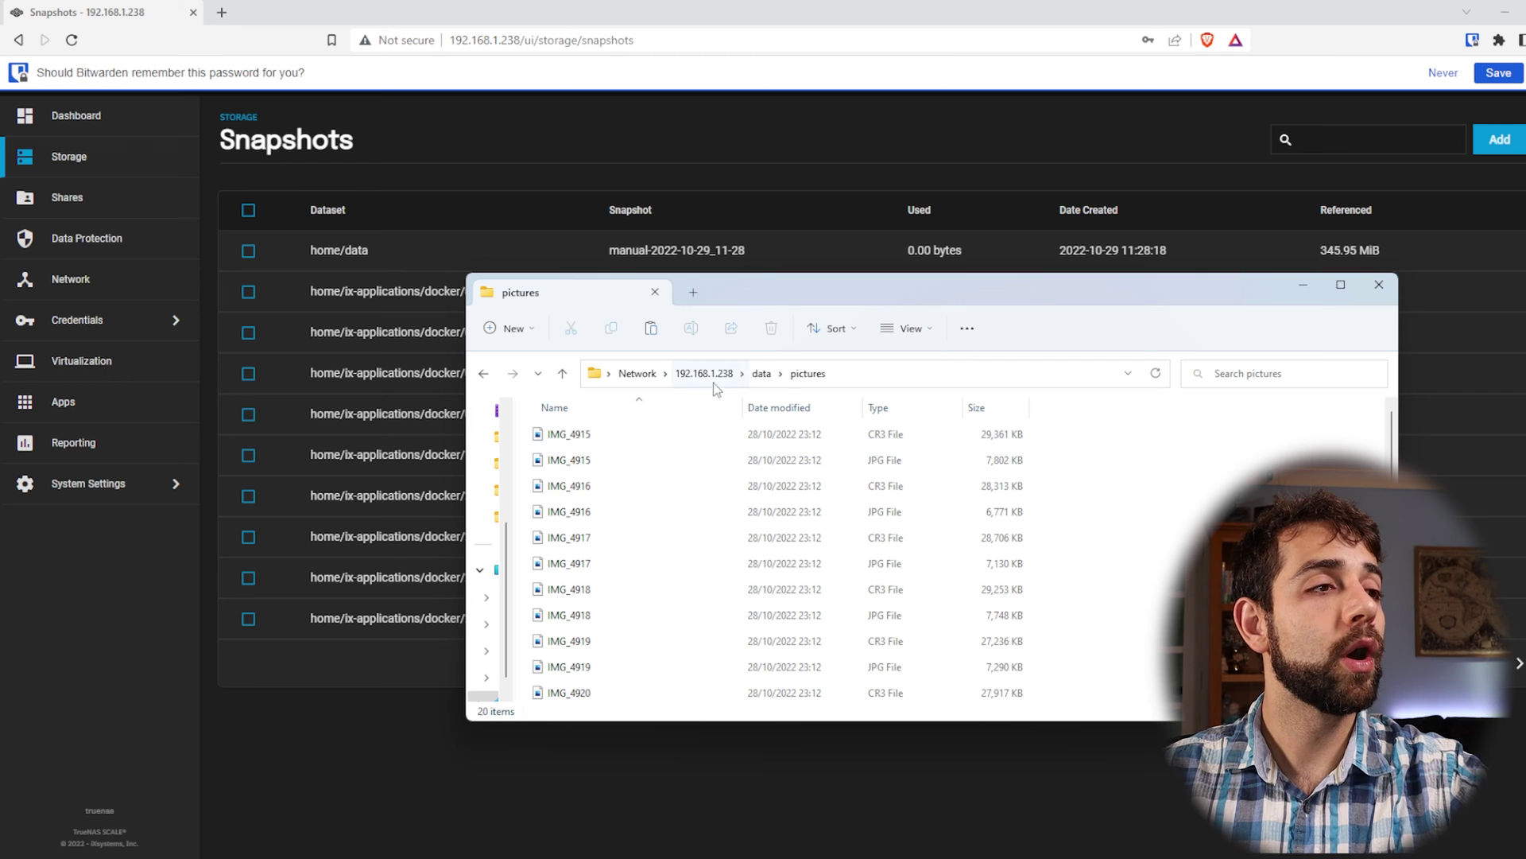
pyautogui.click(762, 373)
pyautogui.press('Delete')
pyautogui.press('Return')
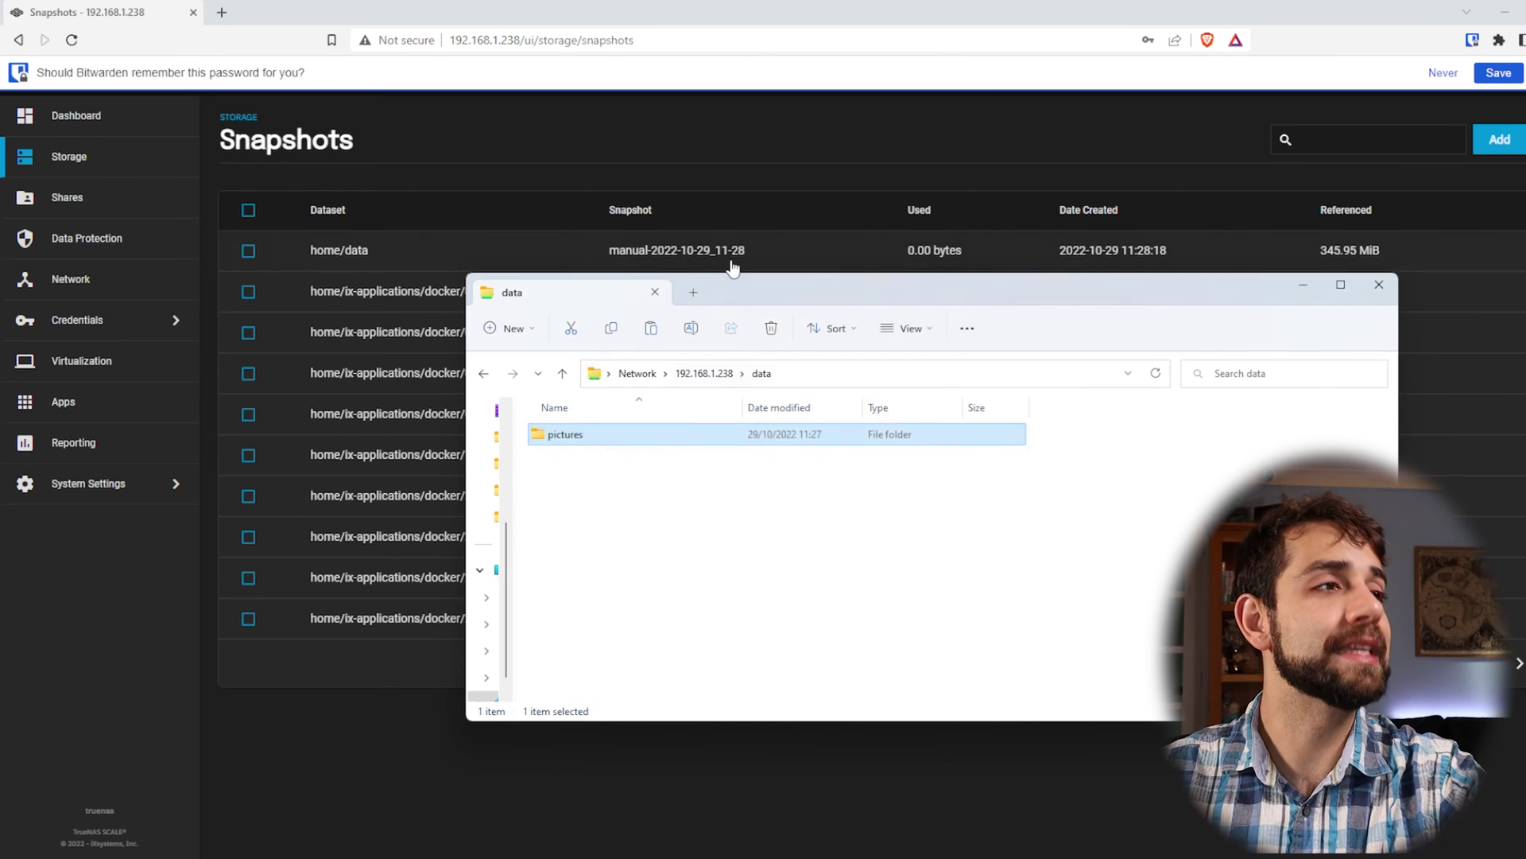
pyautogui.click(736, 248)
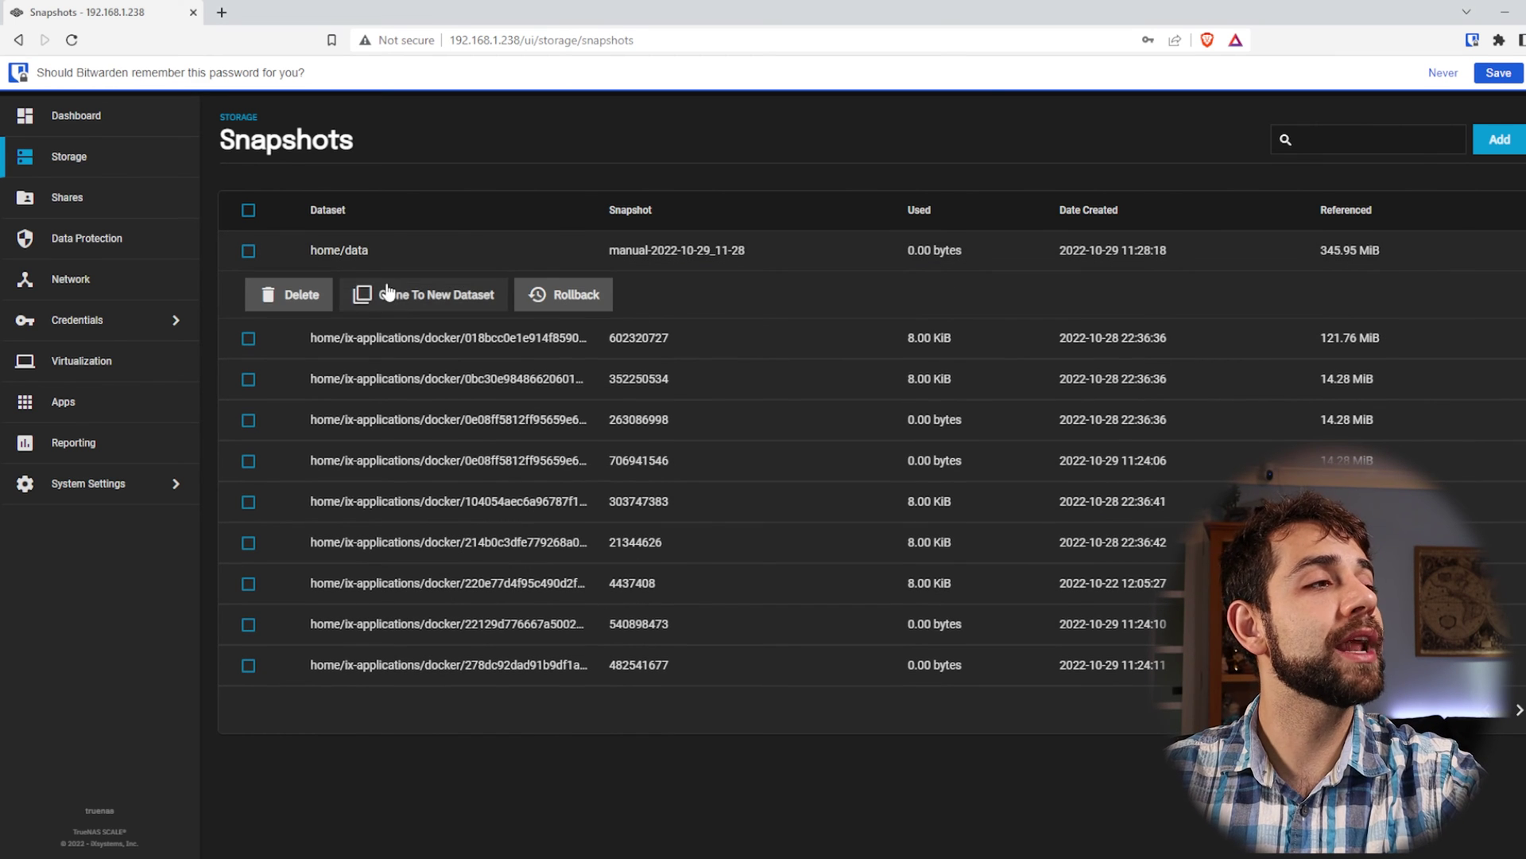
# Step: Clone the manual home/data snapshot into the dataset data-manual-2022-10-29_11-28-clone
pyautogui.click(435, 307)
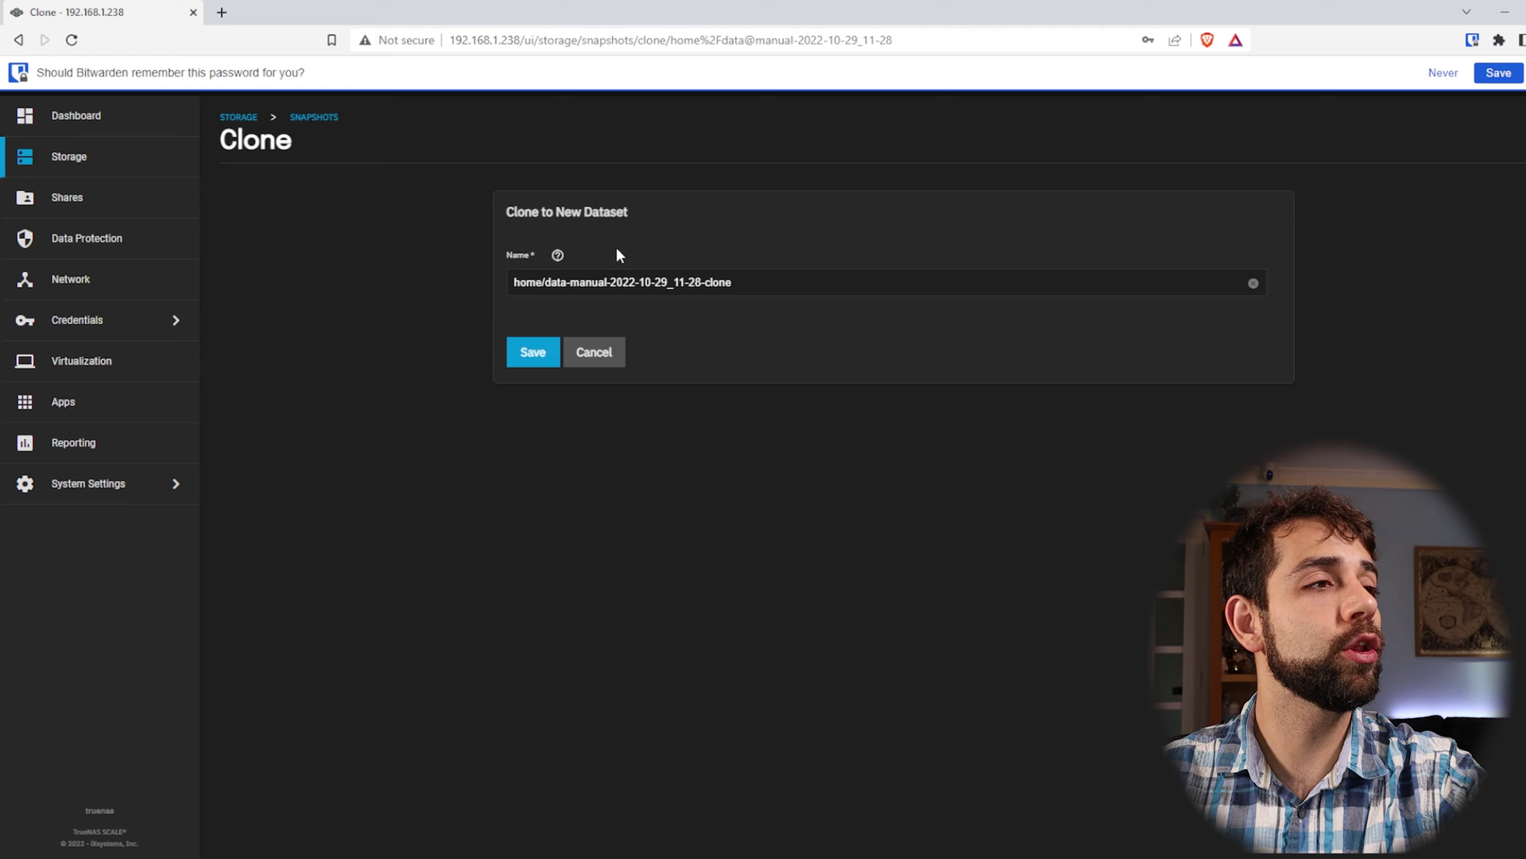
pyautogui.moveTo(733, 282); pyautogui.dragTo(588, 312)
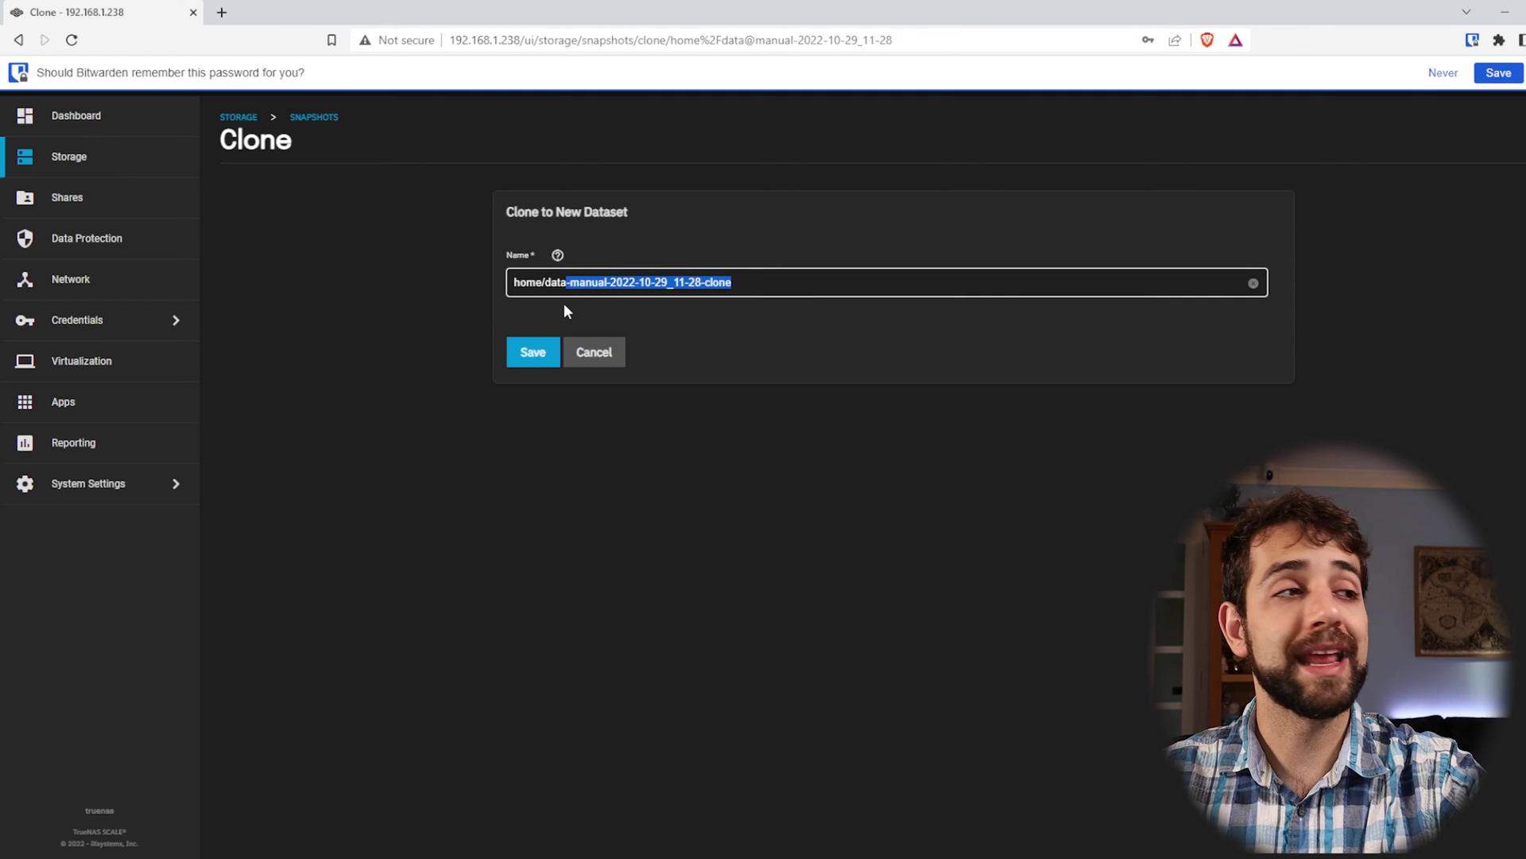
pyautogui.click(531, 351)
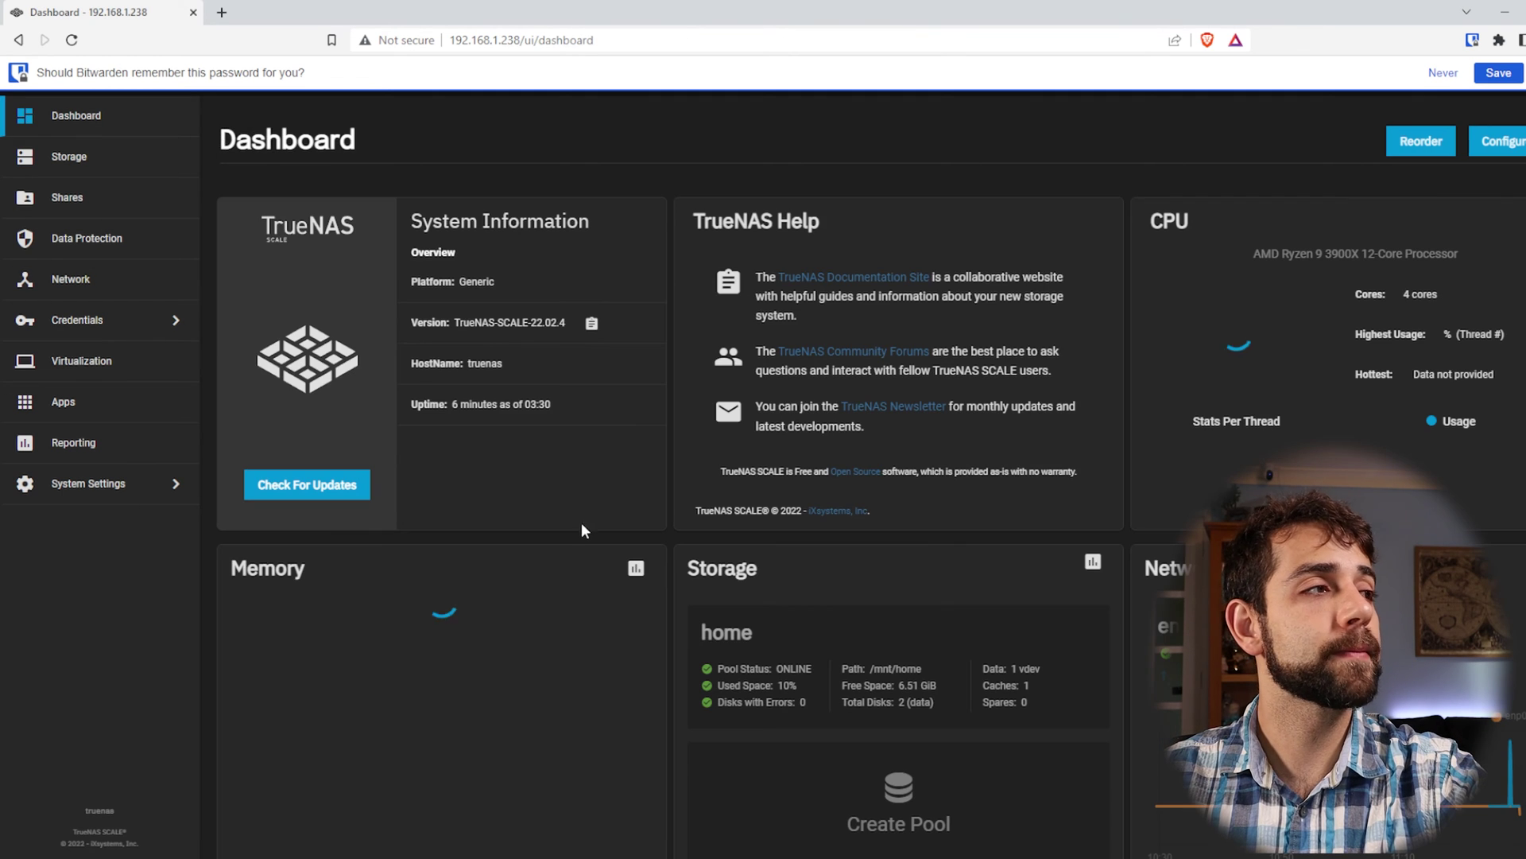
# Step: Add a Windows SMB share using the clone dataset under /mnt/home as its path
pyautogui.click(89, 200)
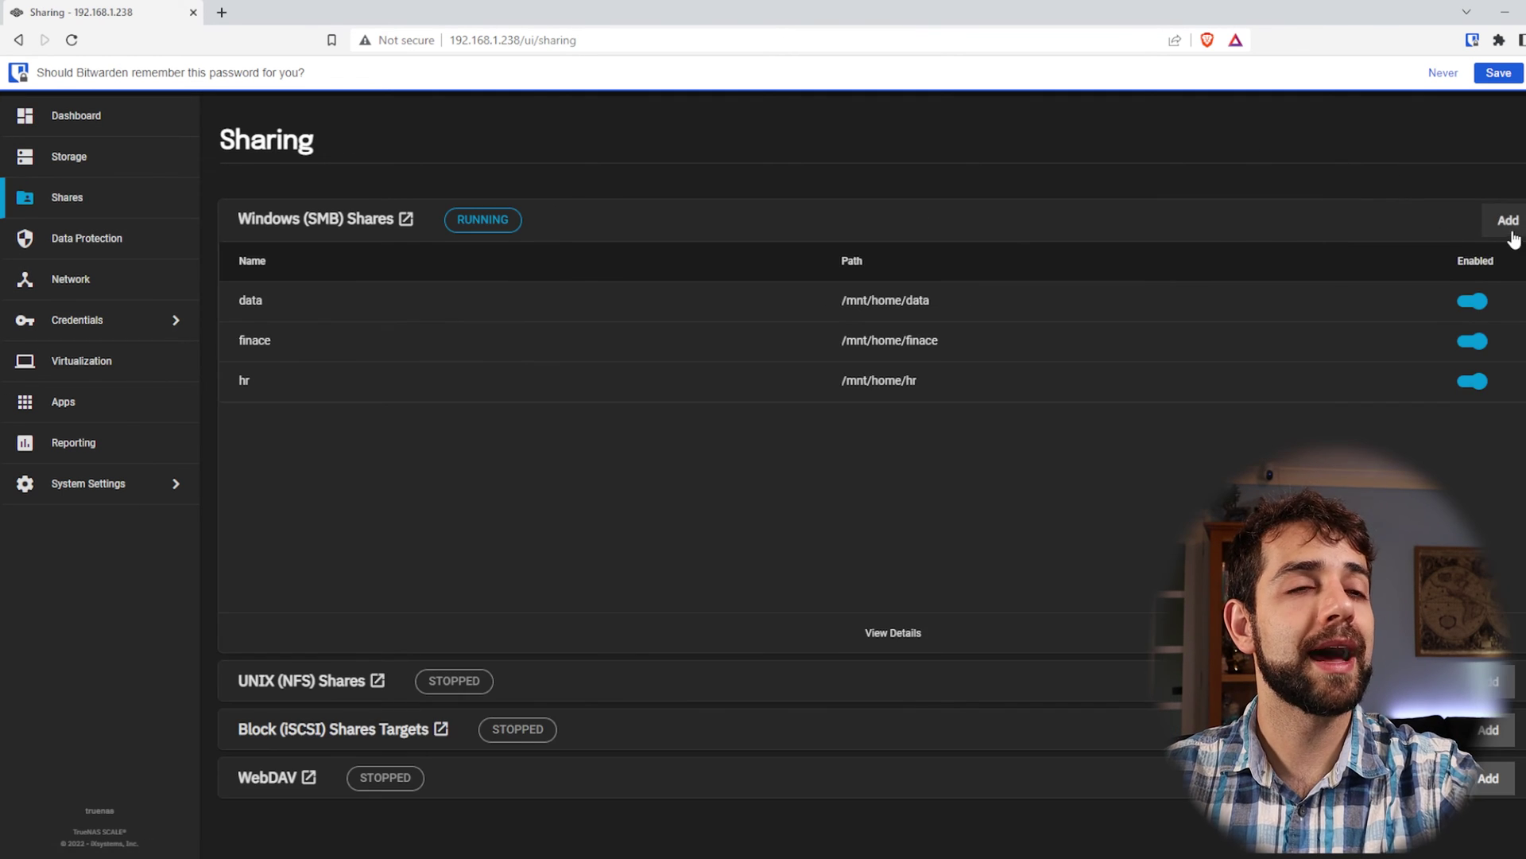
pyautogui.click(1508, 222)
pyautogui.click(1223, 298)
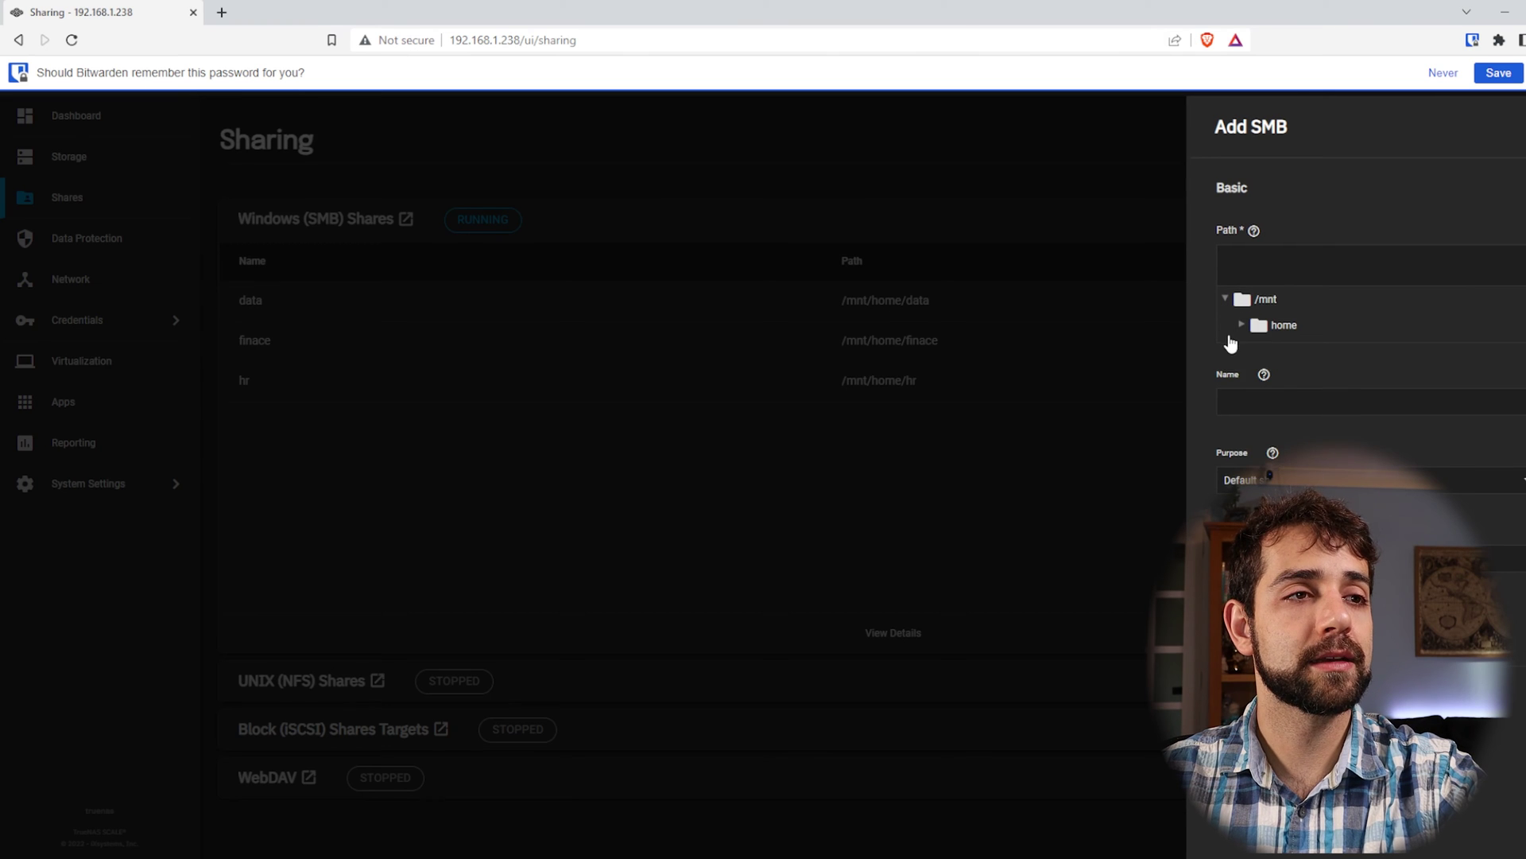
pyautogui.click(1241, 325)
pyautogui.click(1283, 379)
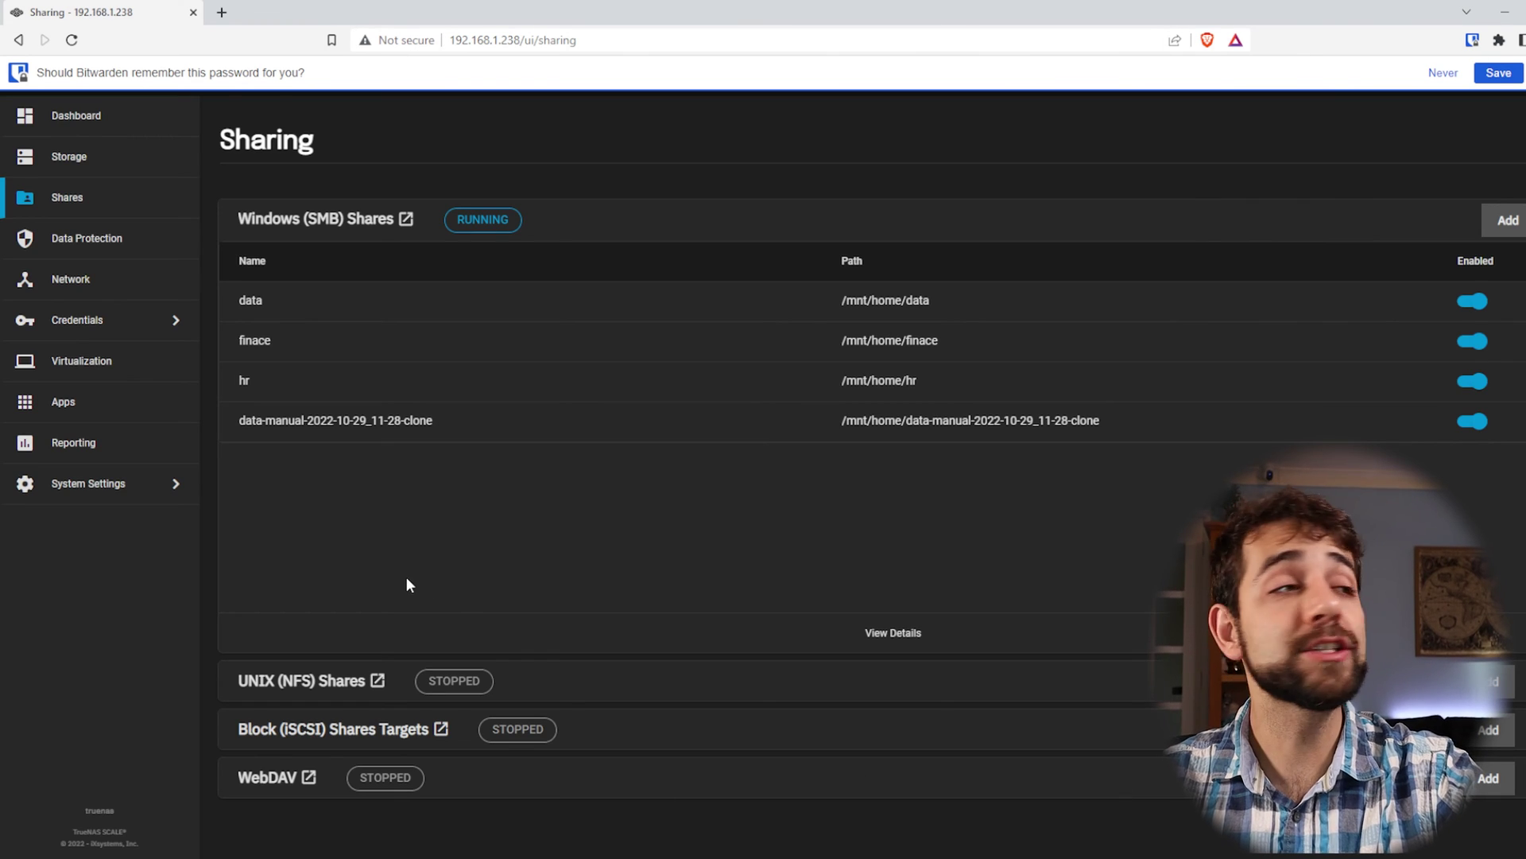
pyautogui.click(99, 168)
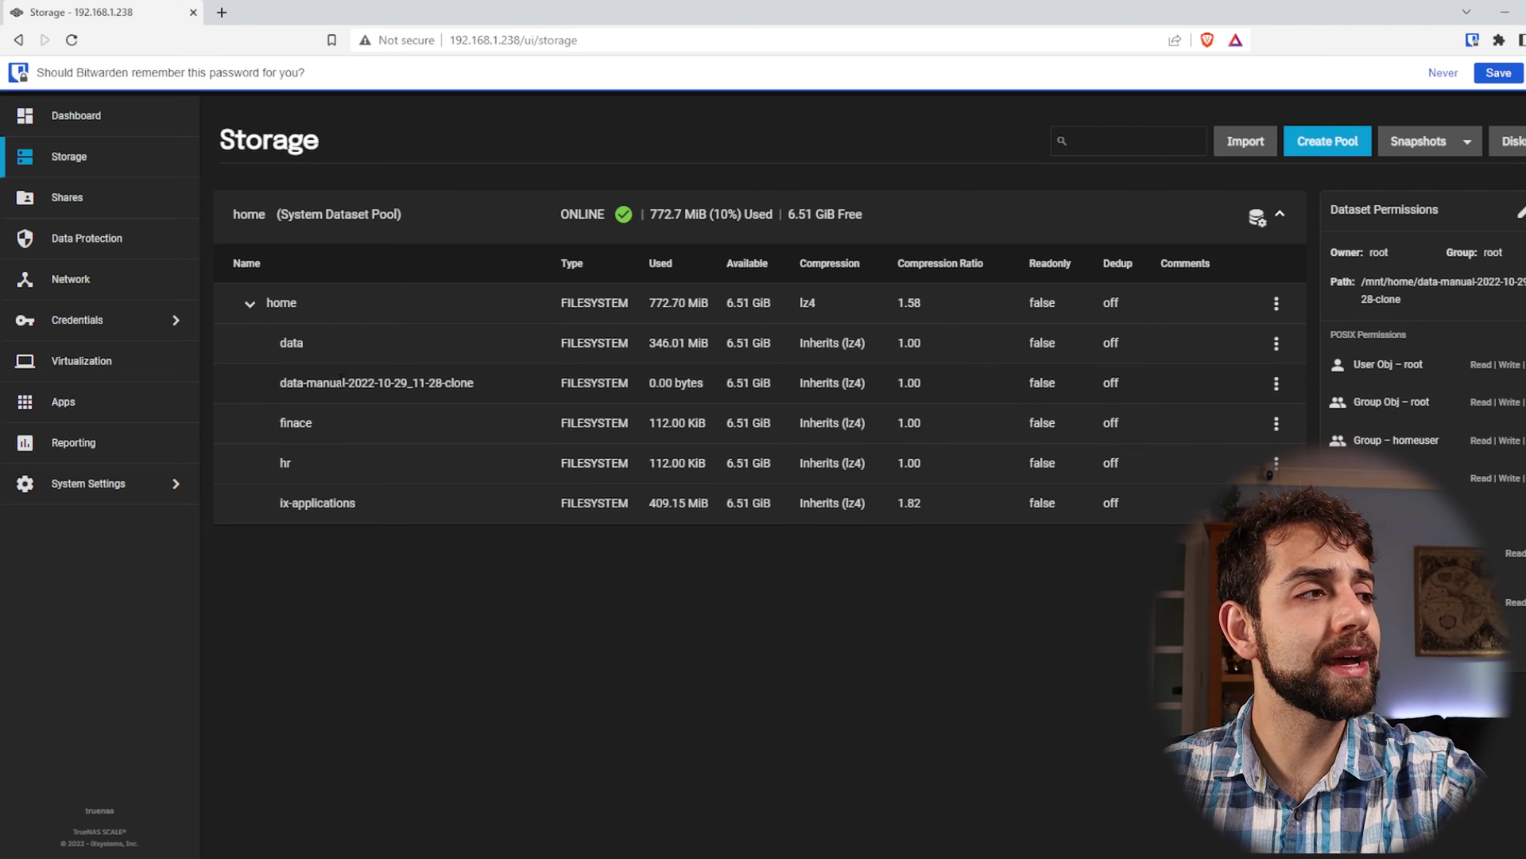
pyautogui.moveTo(478, 383); pyautogui.dragTo(287, 383)
pyautogui.click(292, 355)
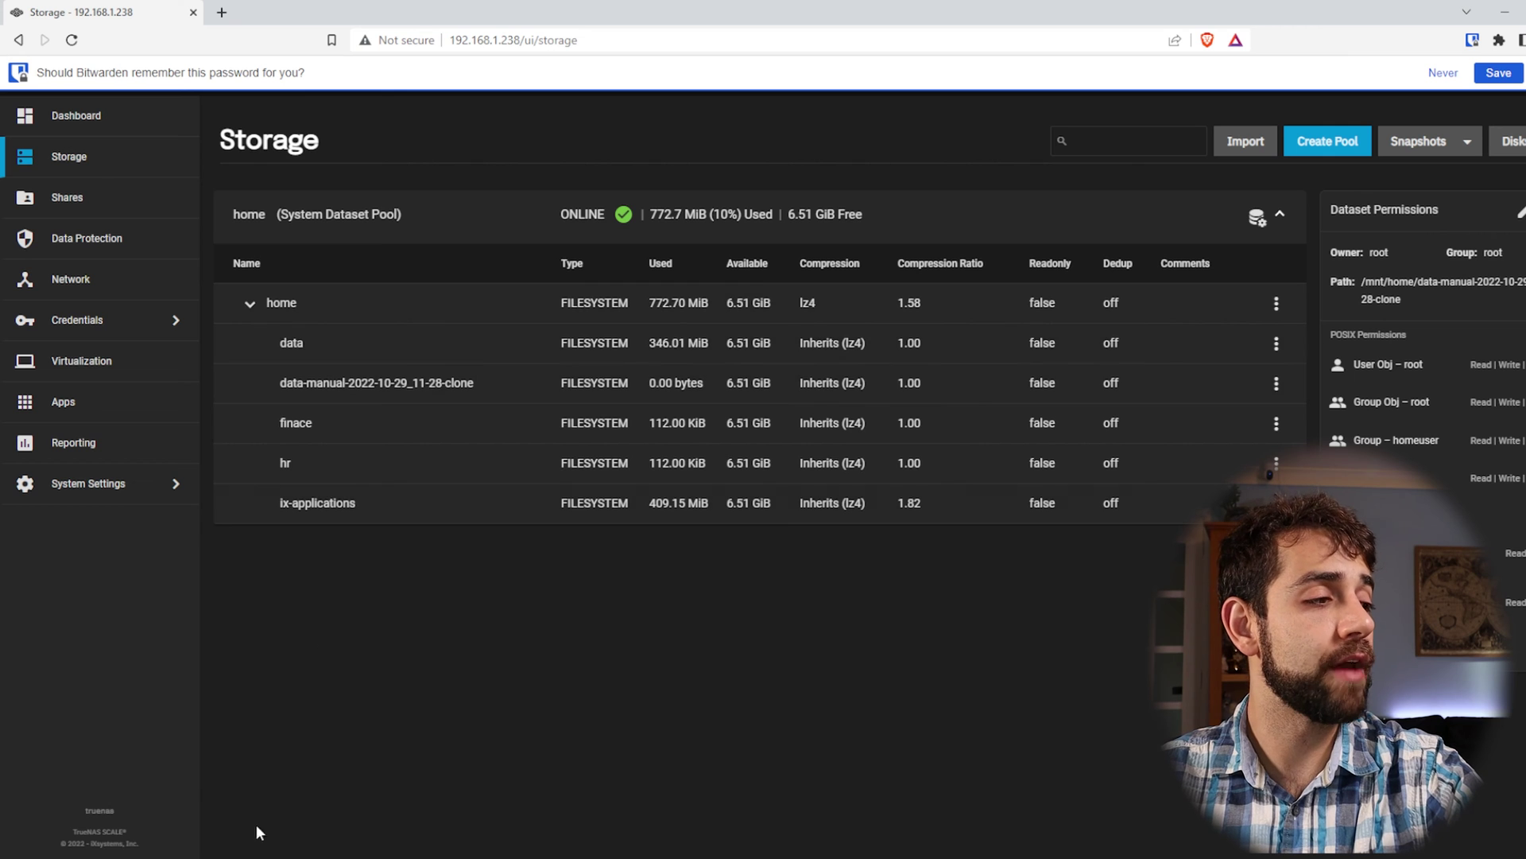
pyautogui.click(67, 785)
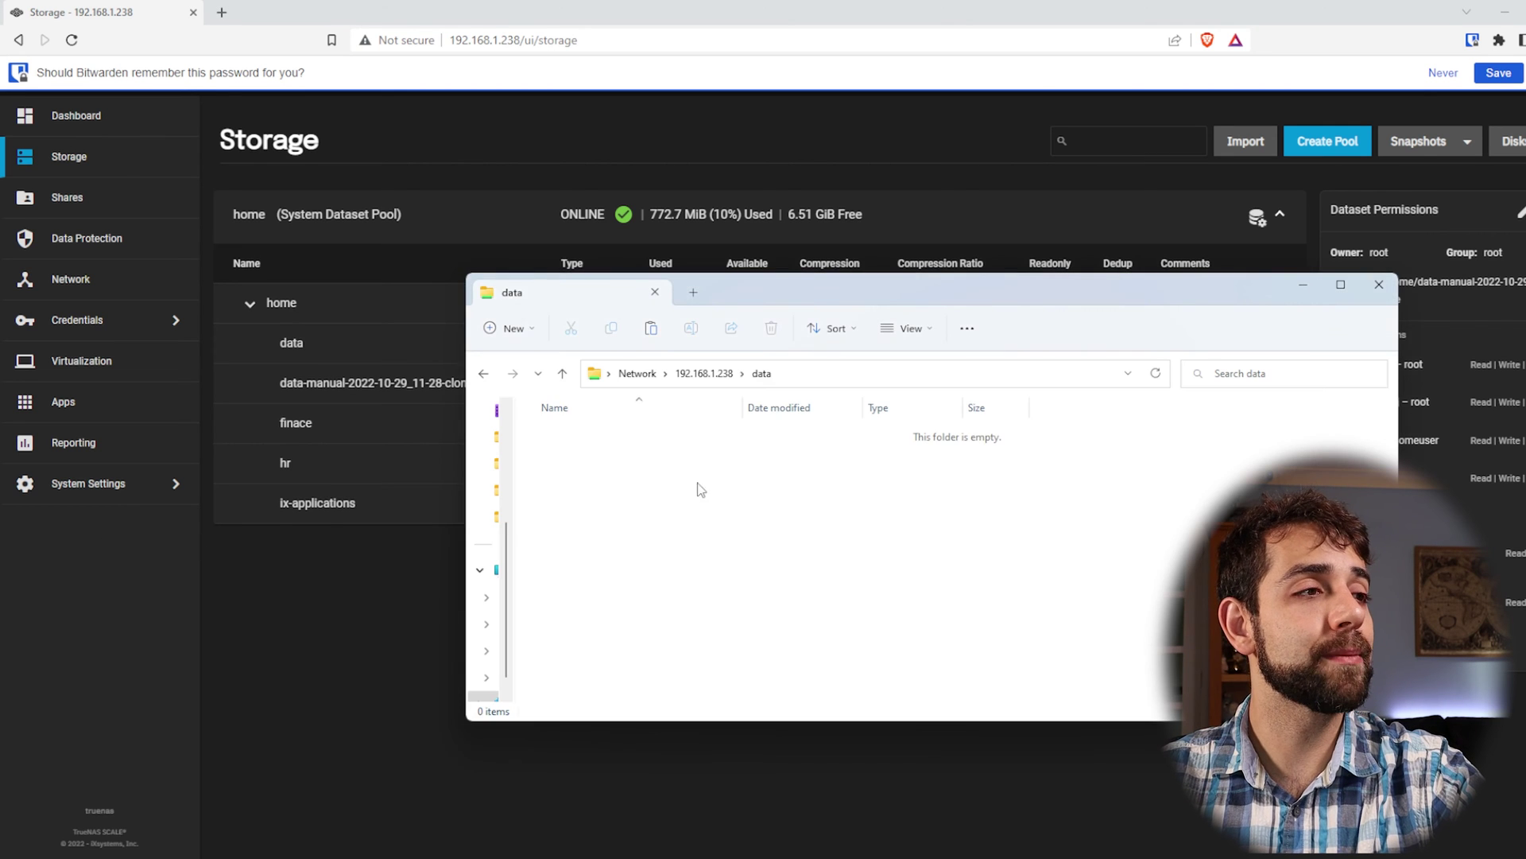
pyautogui.click(704, 373)
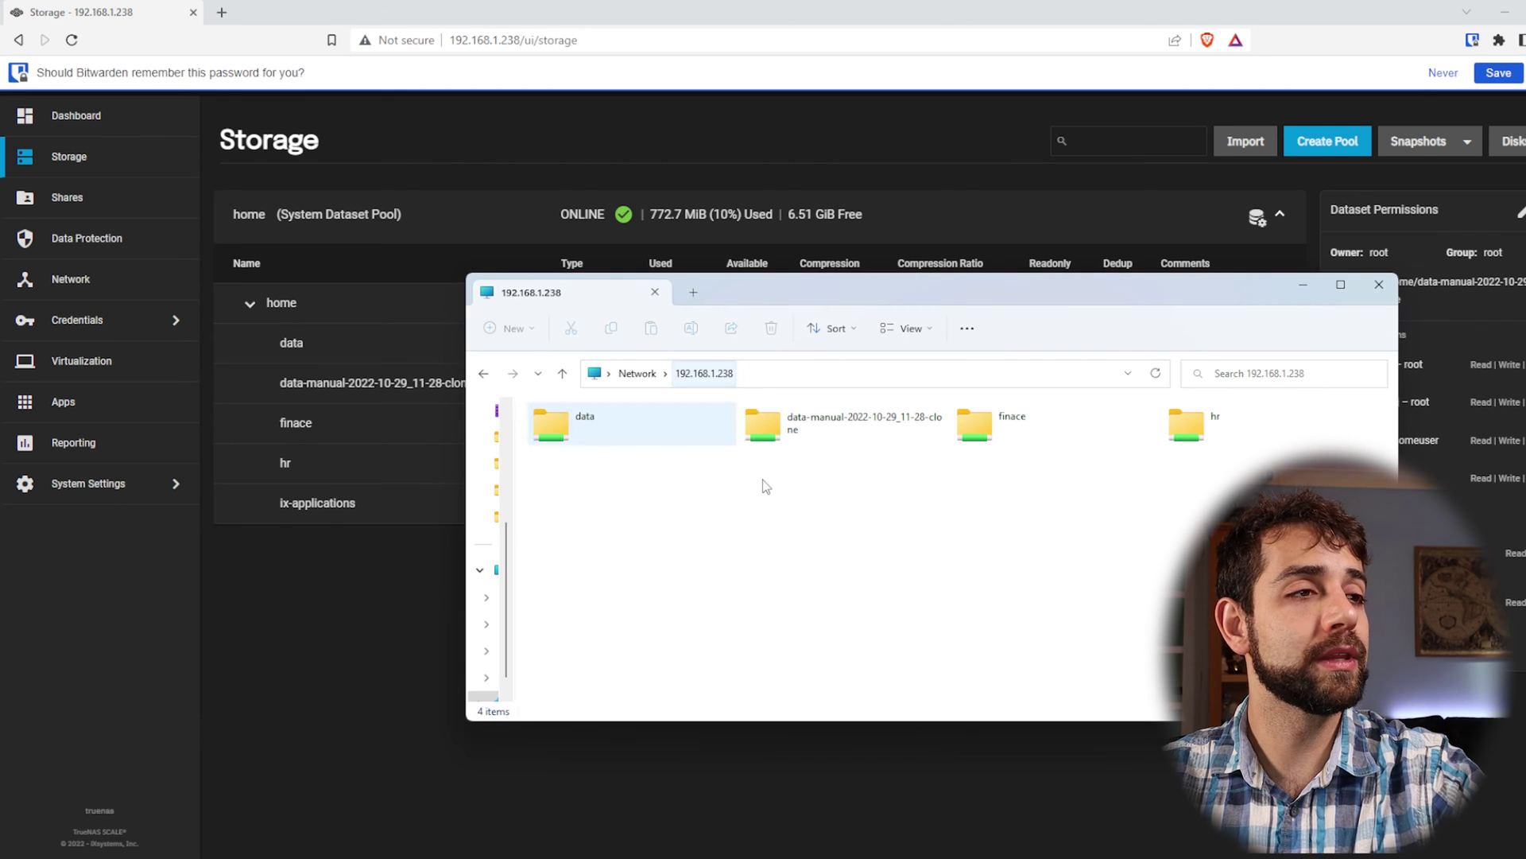
pyautogui.doubleClick(800, 437)
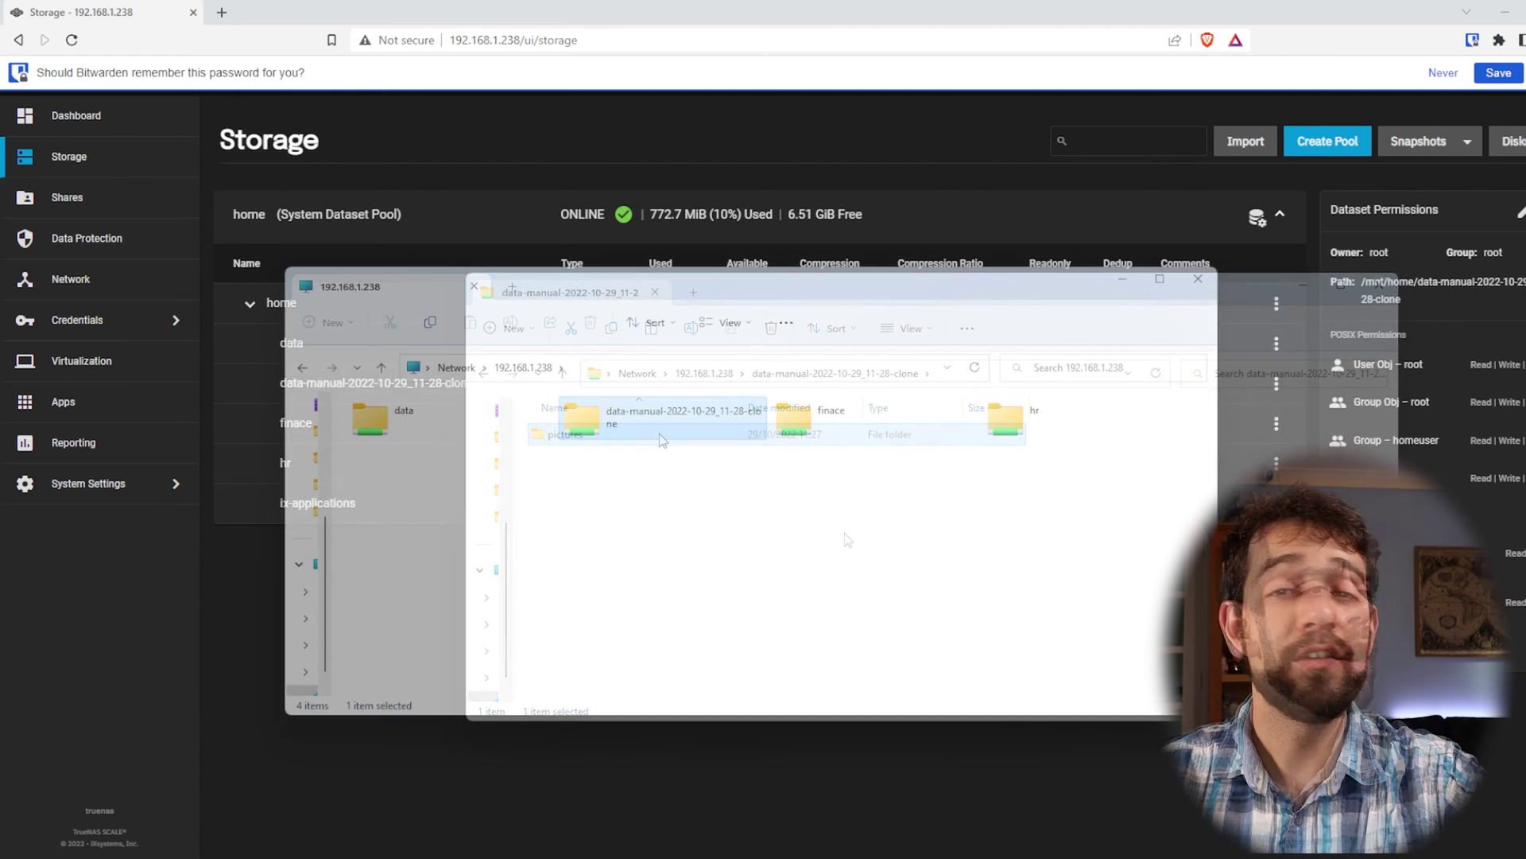
pyautogui.moveTo(672, 477); pyautogui.dragTo(679, 371)
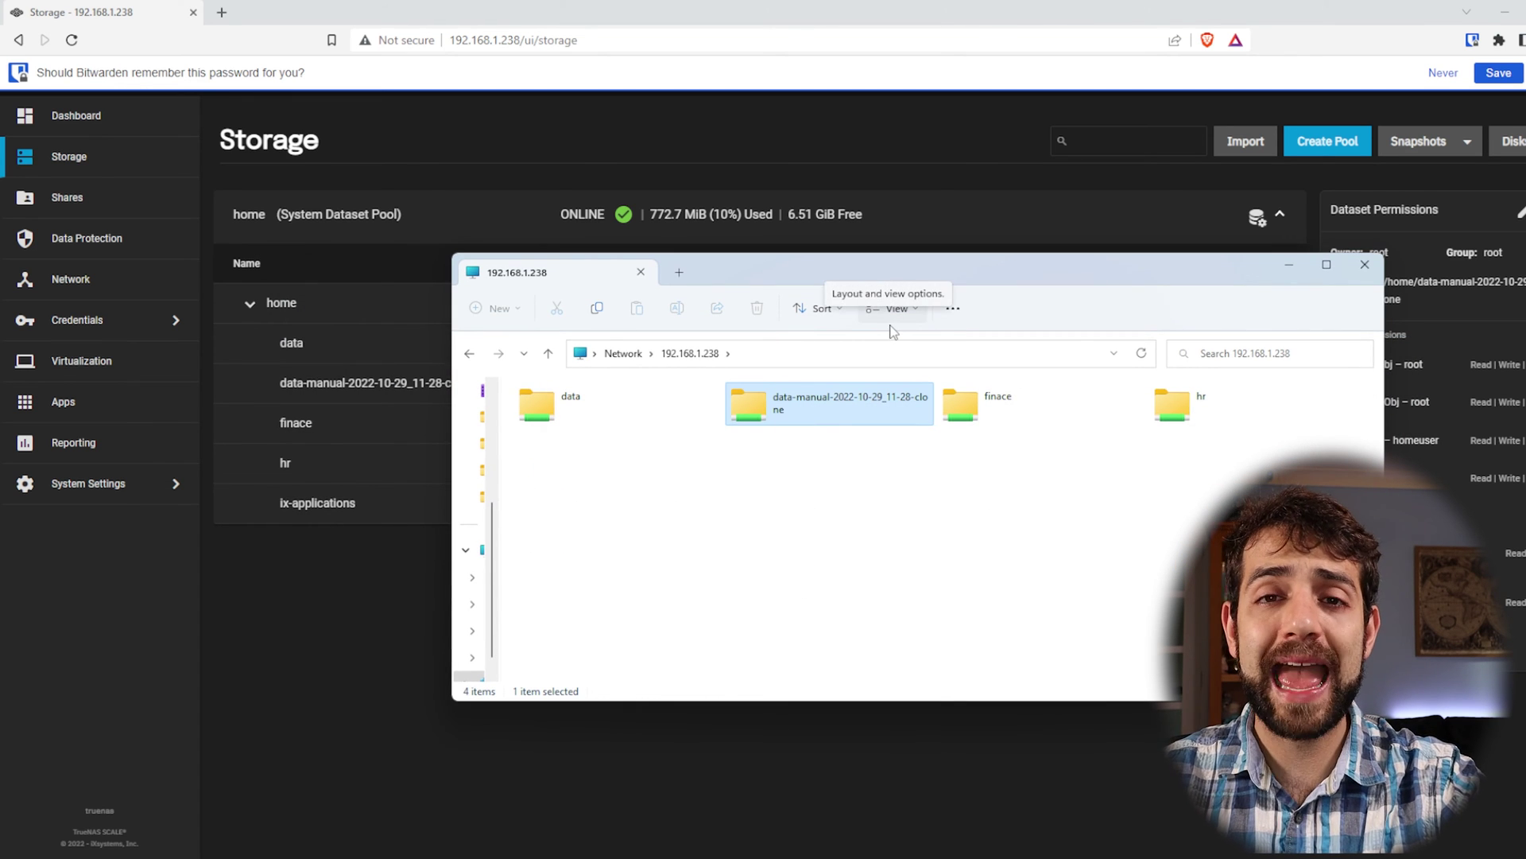
pyautogui.click(904, 513)
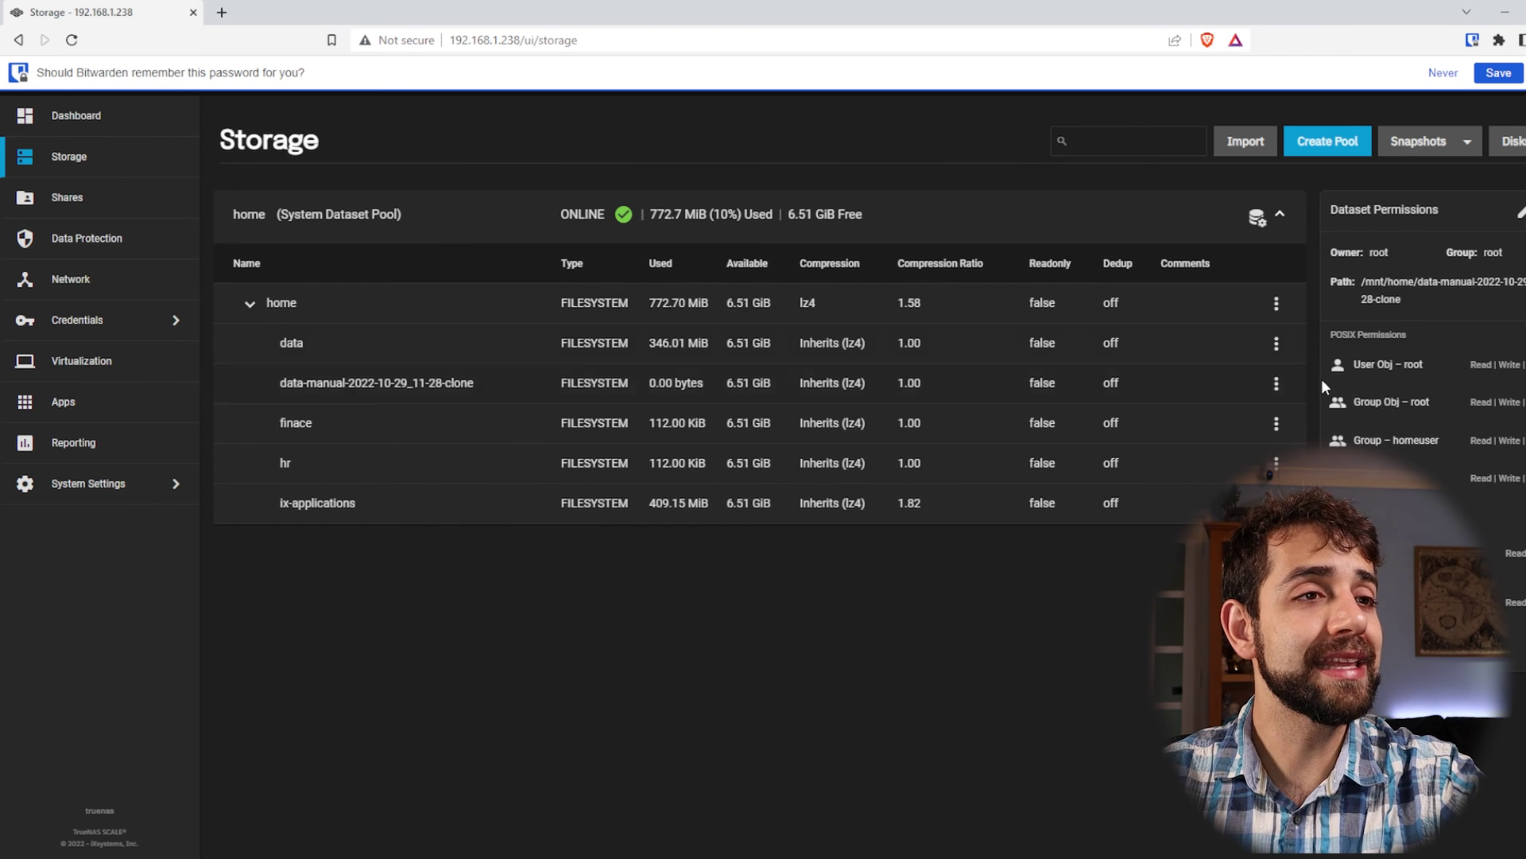
# Step: Delete the clone dataset and note data's 346.01 MiB used size
pyautogui.click(1276, 382)
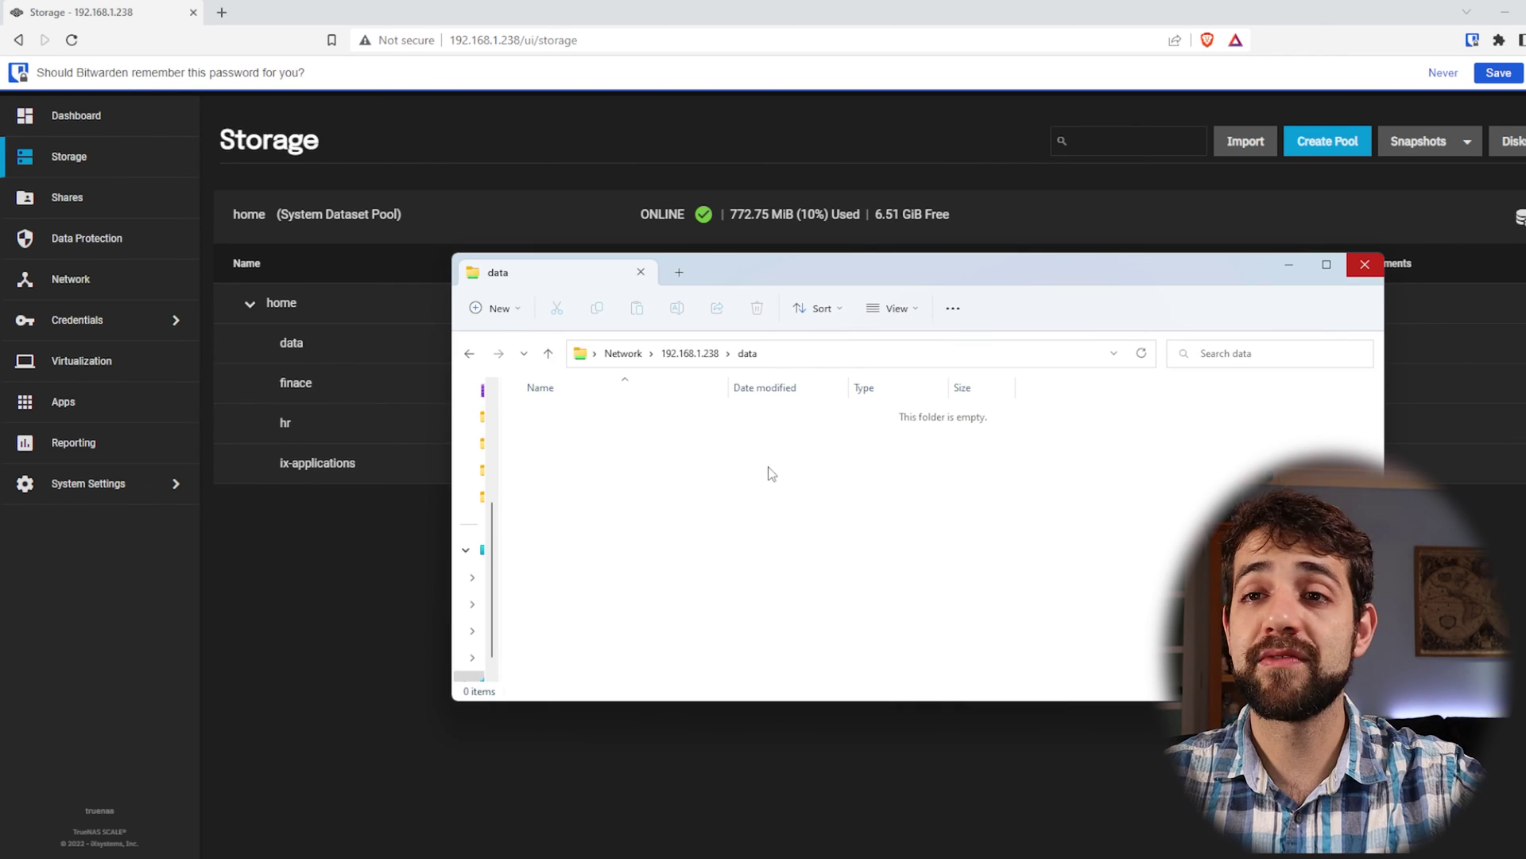
pyautogui.moveTo(904, 275)
pyautogui.mouseDown()
pyautogui.moveTo(1109, 323)
pyautogui.moveTo(1133, 298)
pyautogui.mouseUp()
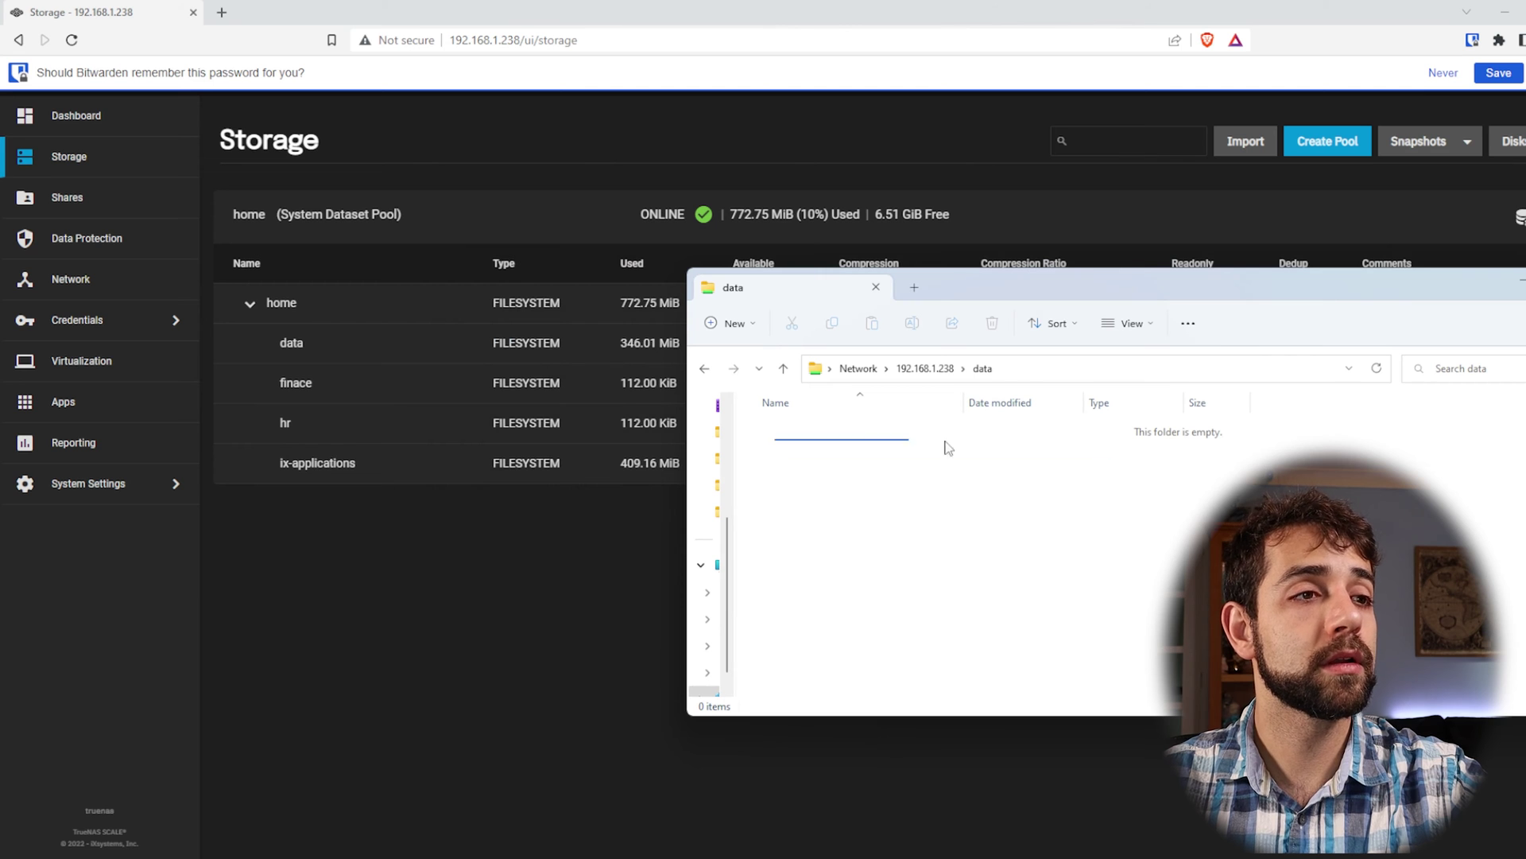
pyautogui.click(400, 709)
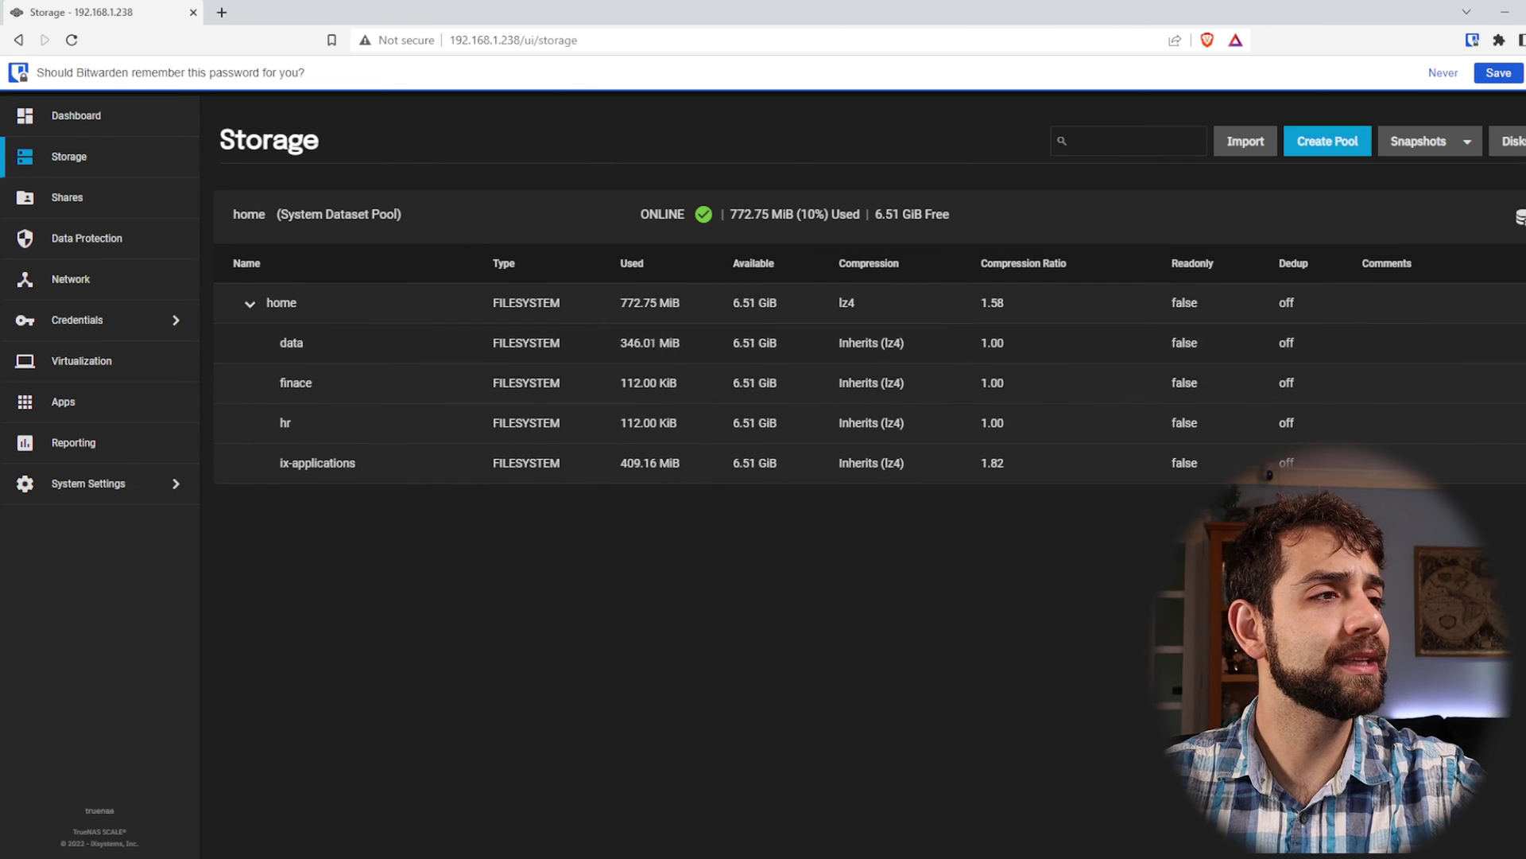
pyautogui.moveTo(620, 343); pyautogui.dragTo(680, 345)
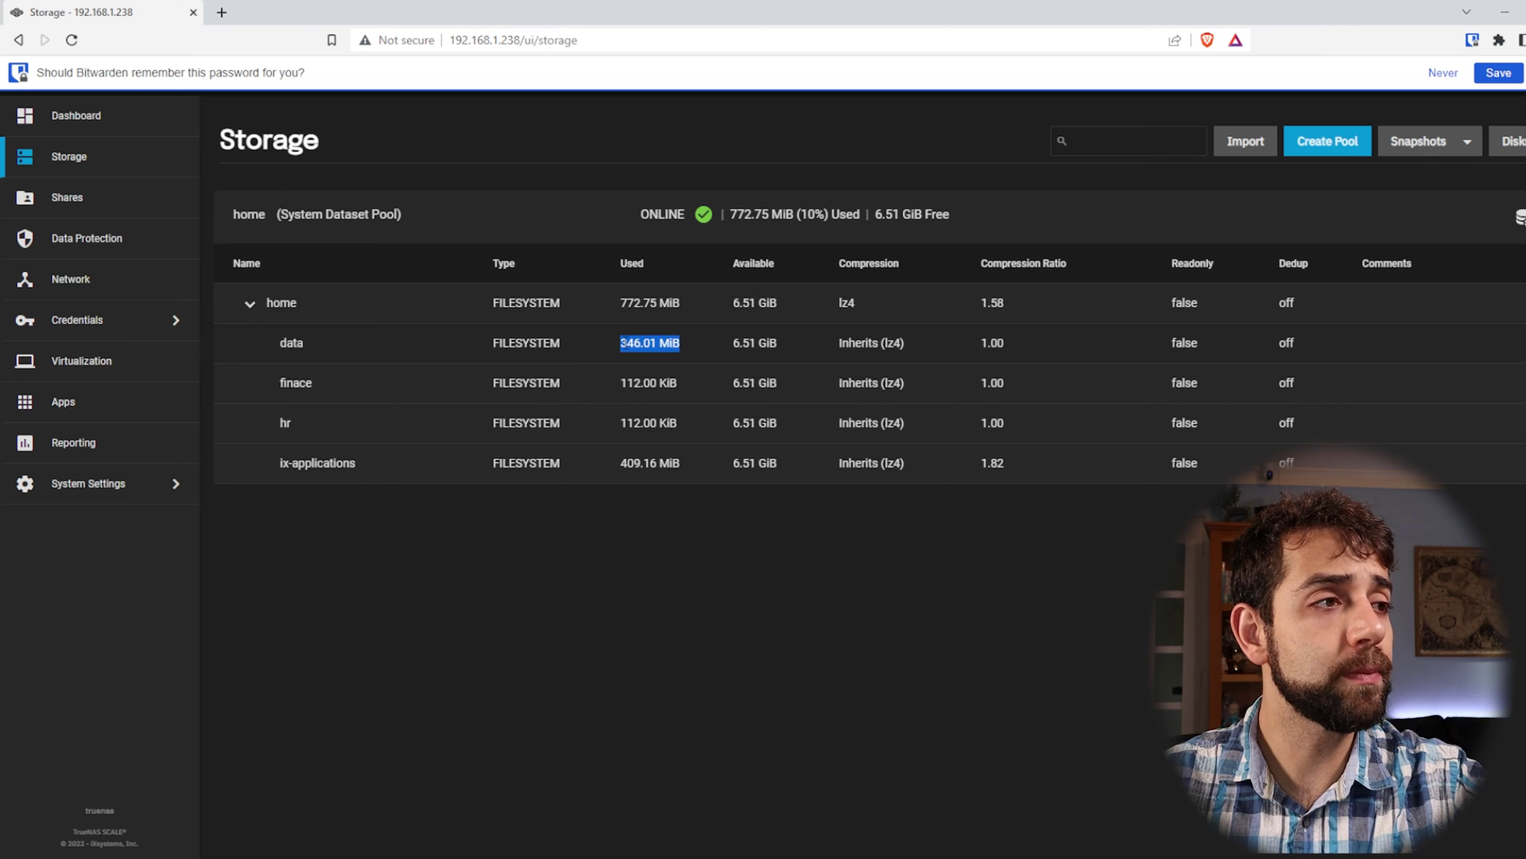
pyautogui.click(612, 350)
# Step: Compare the data share's Explorer properties with its used size on the Storage page
pyautogui.hotkey('alt', 'Tab')
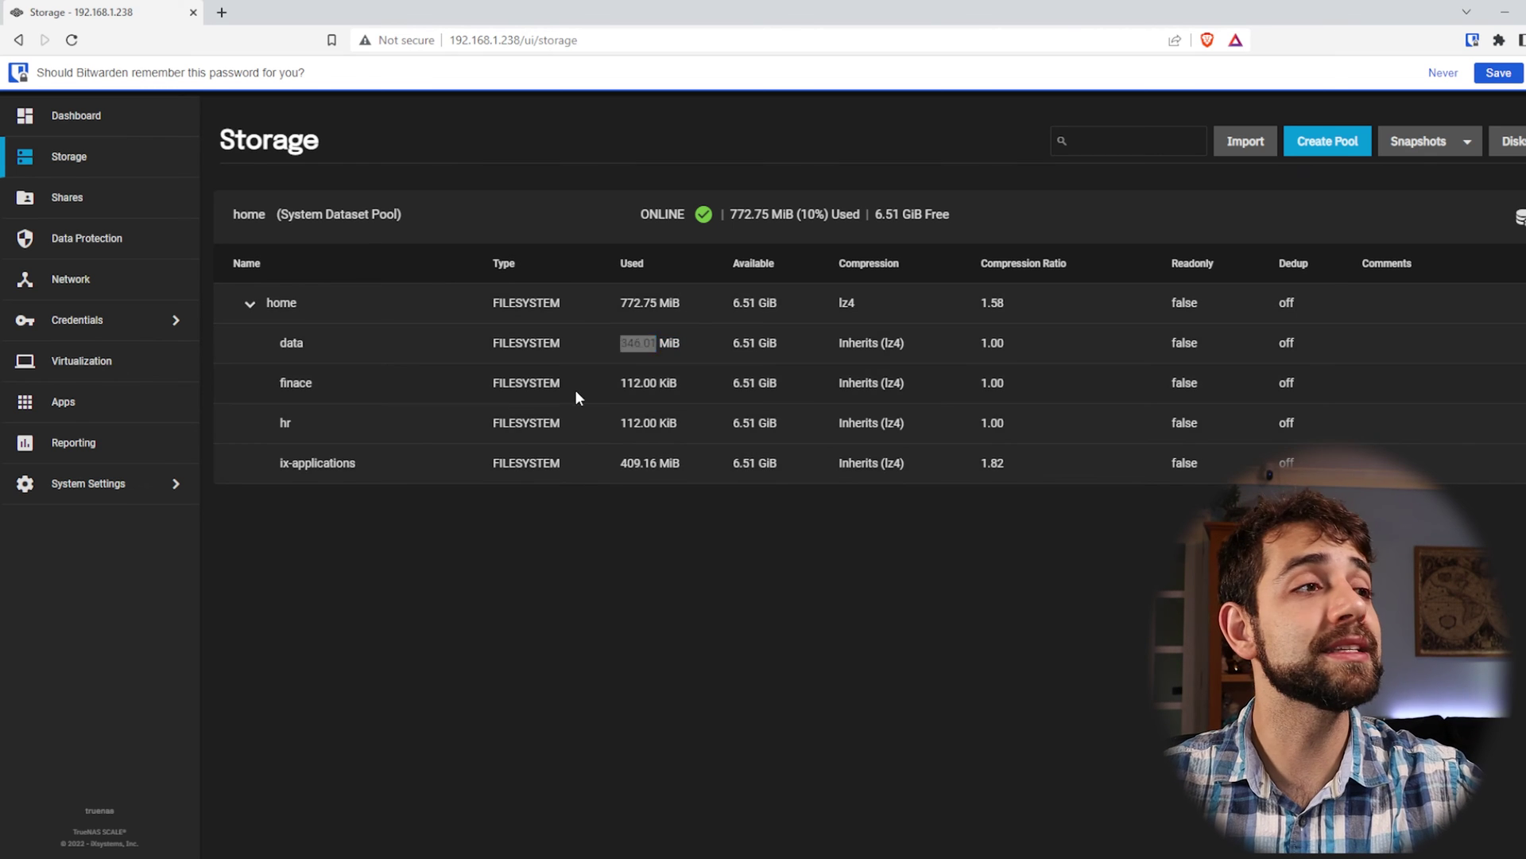
pyautogui.rightClick(1074, 704)
pyautogui.click(1051, 581)
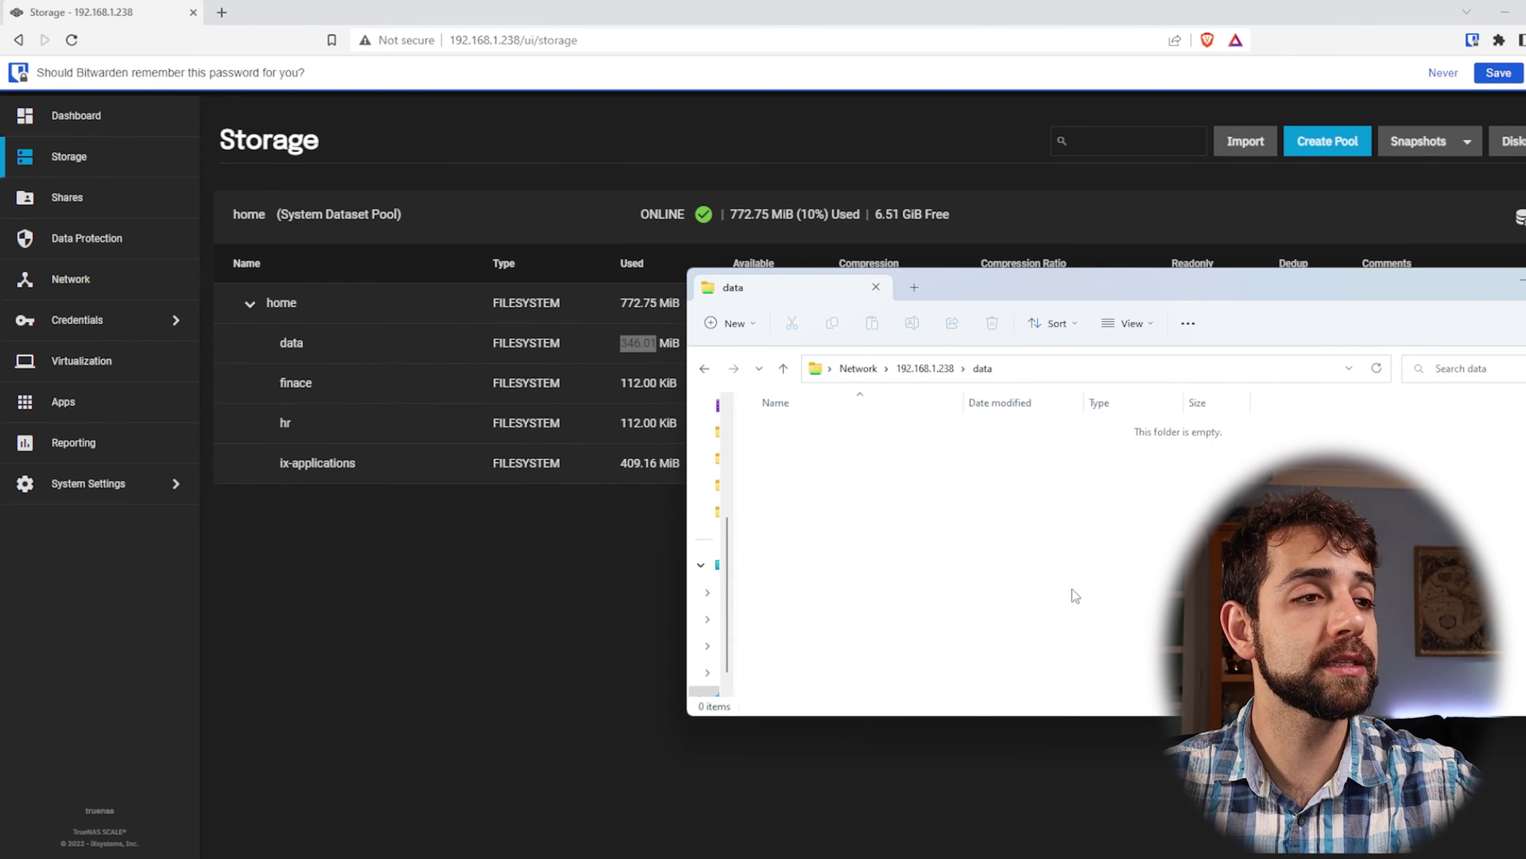
pyautogui.moveTo(763, 399); pyautogui.dragTo(1191, 232)
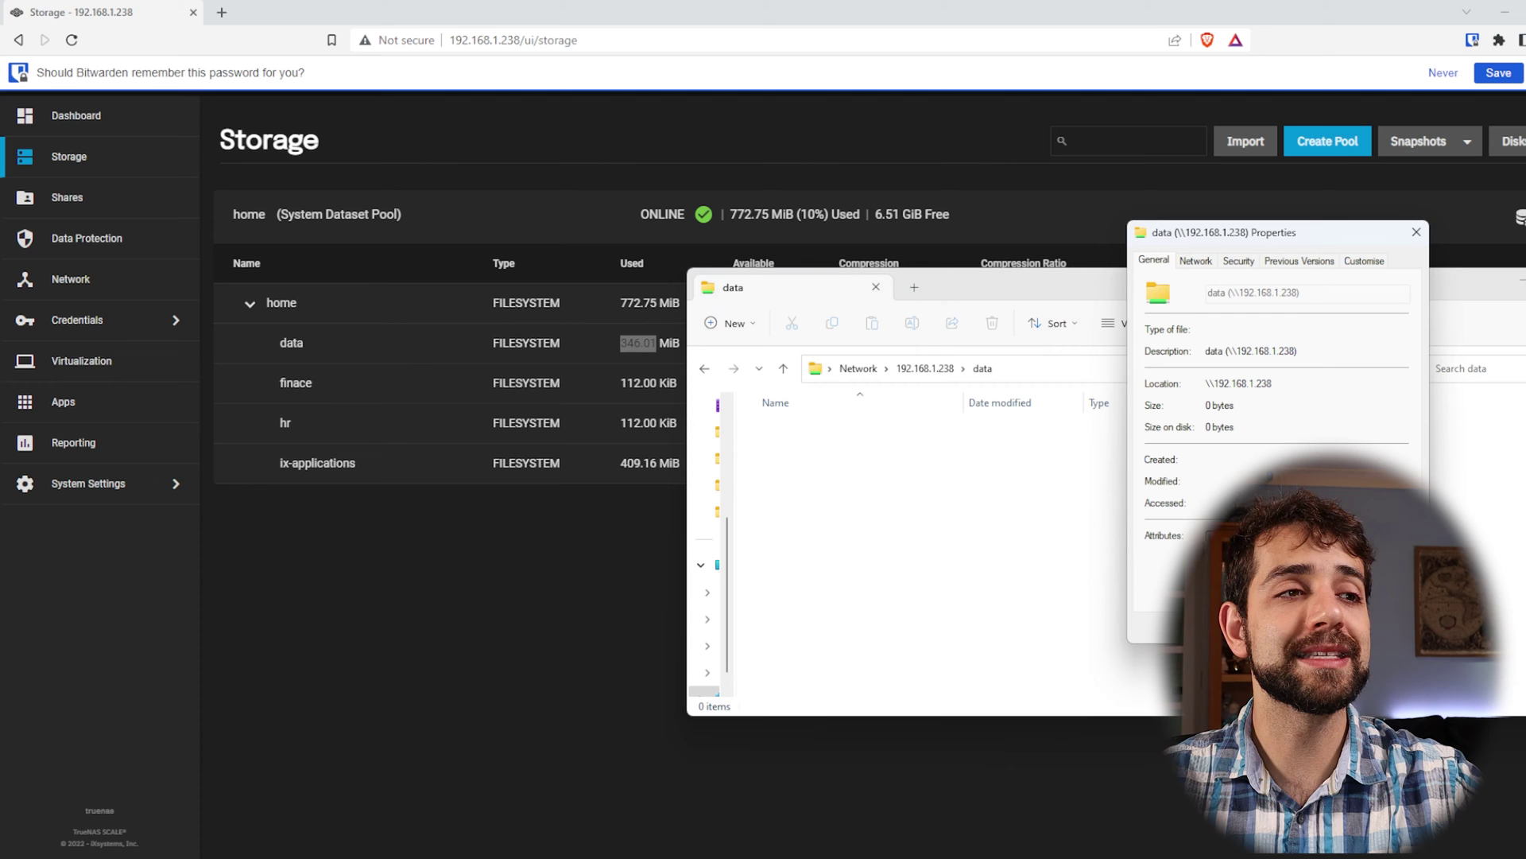
pyautogui.press('Escape')
pyautogui.click(658, 654)
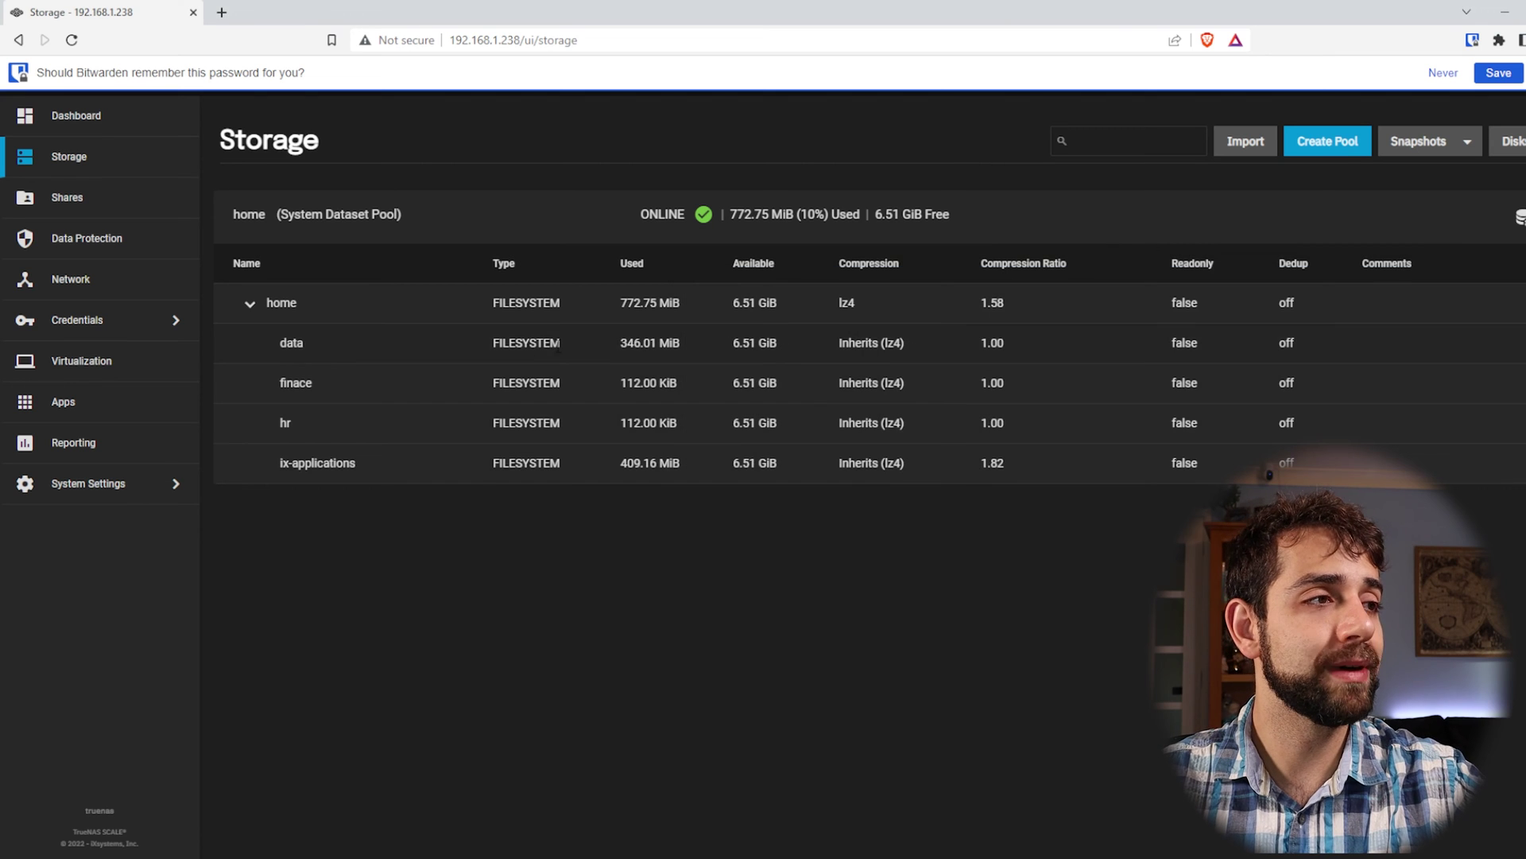
pyautogui.moveTo(613, 350); pyautogui.dragTo(651, 346)
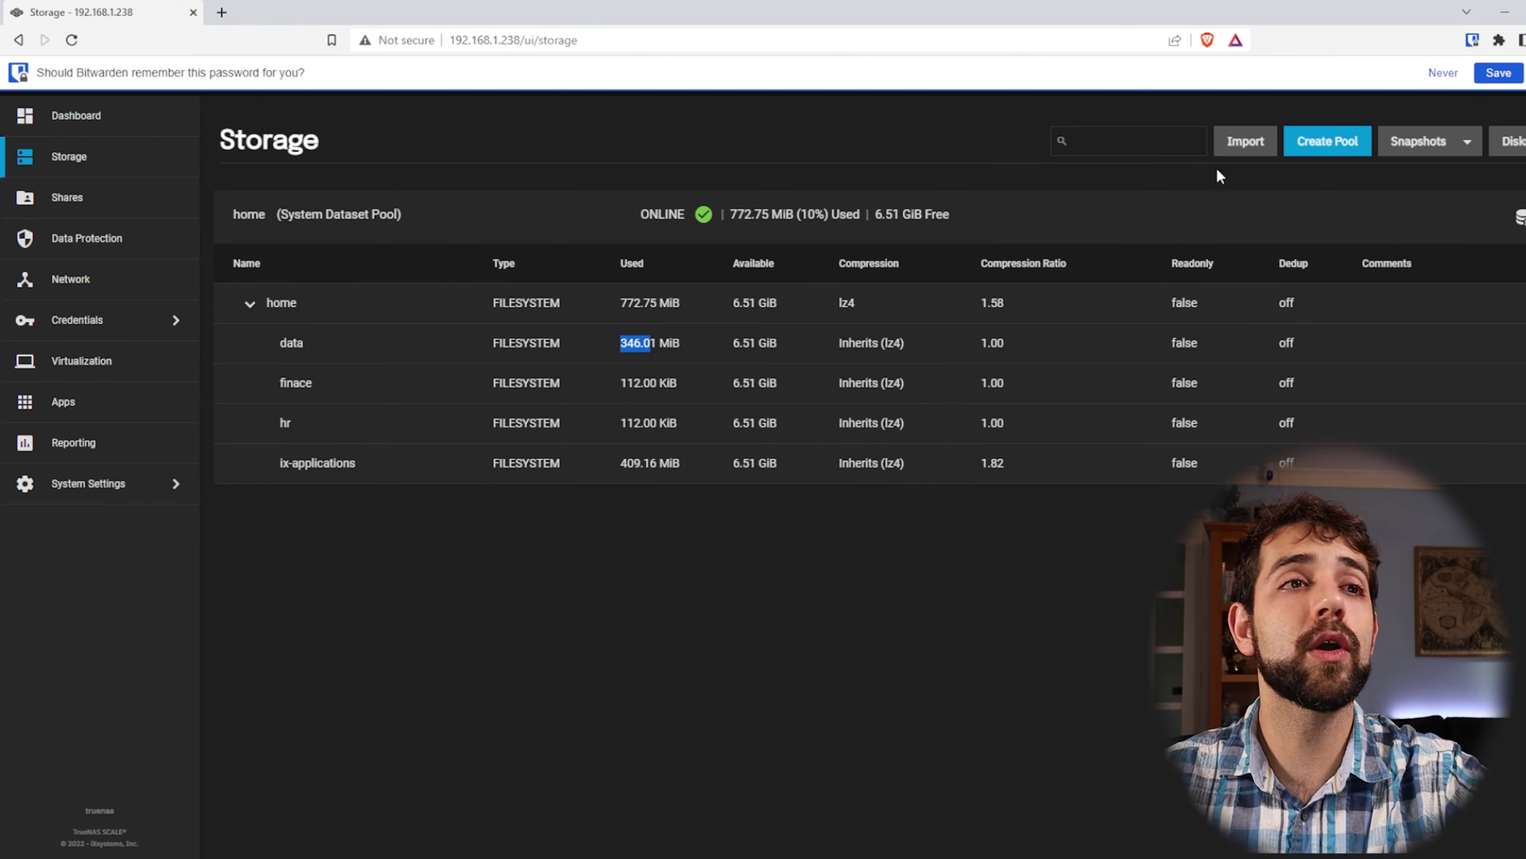
pyautogui.click(1419, 147)
# Step: Delete snapshot manual-2022-10-29_11-28 and check the pool now uses 426.75 MiB
pyautogui.click(1431, 176)
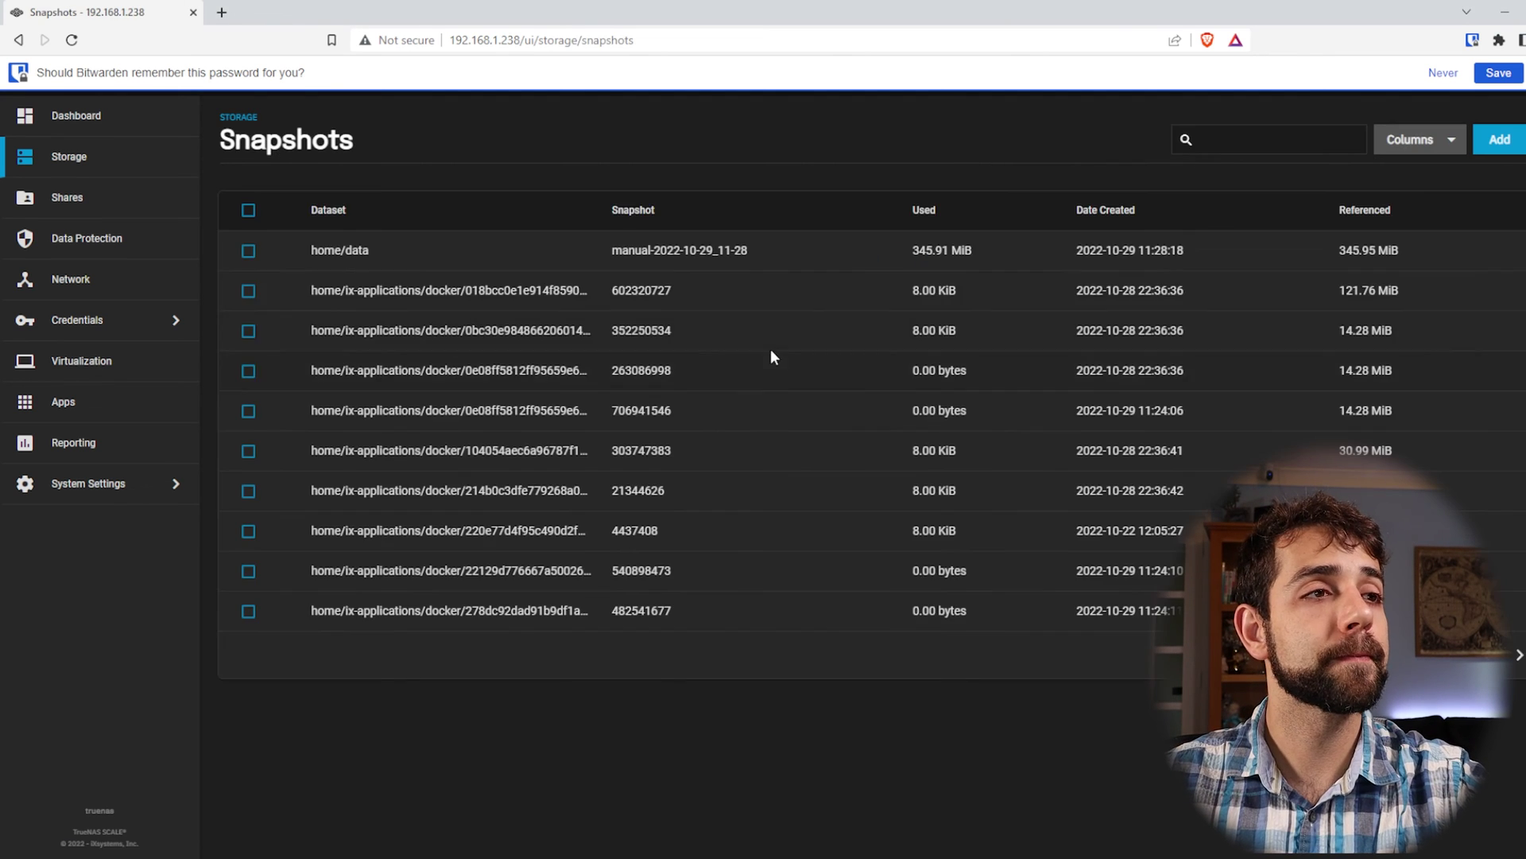
pyautogui.moveTo(1376, 249); pyautogui.dragTo(1339, 249)
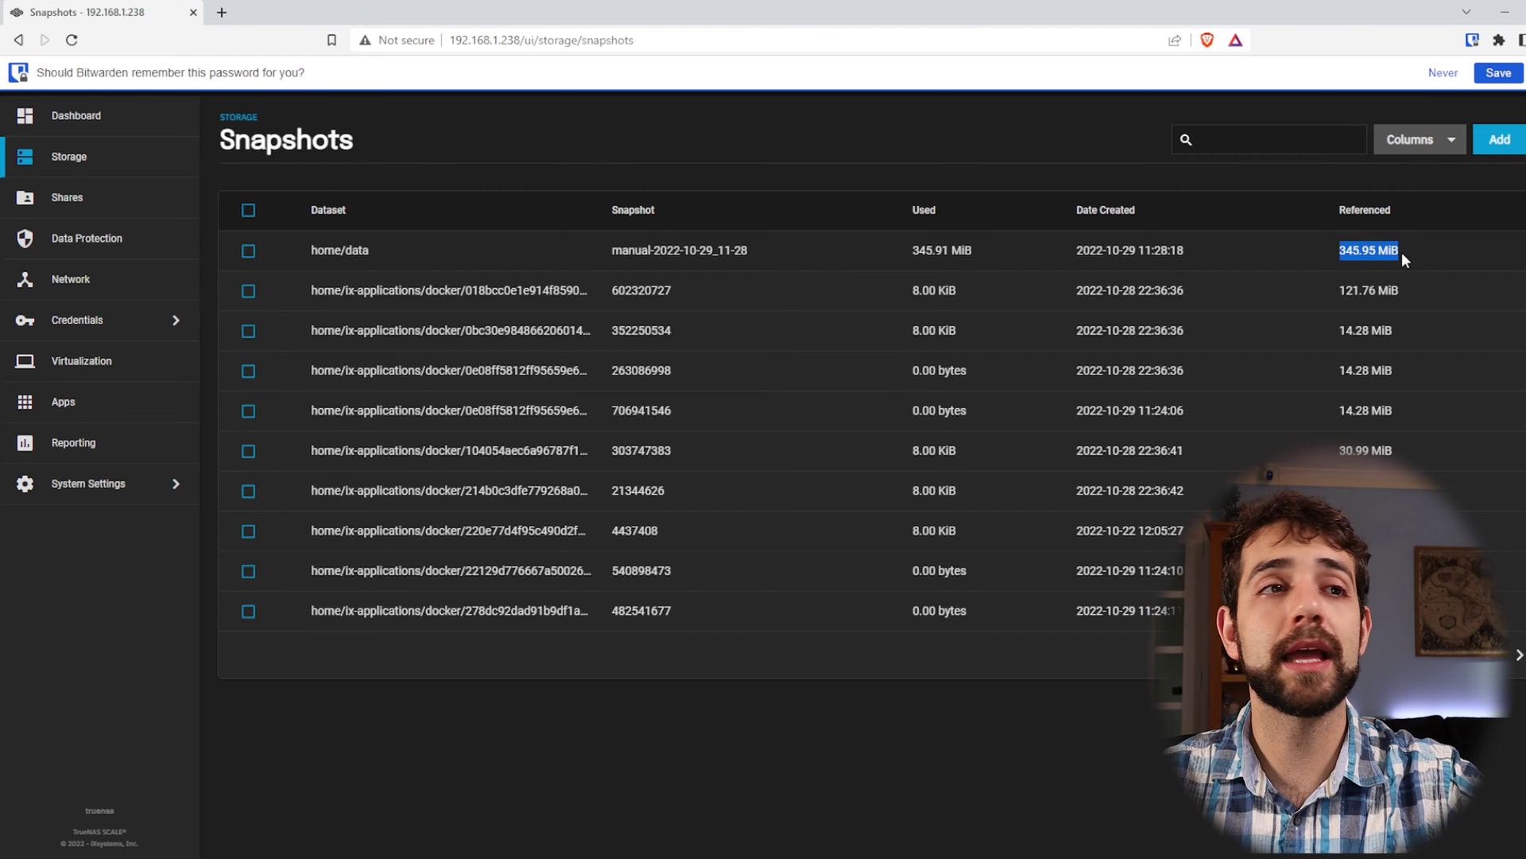
pyautogui.click(1515, 250)
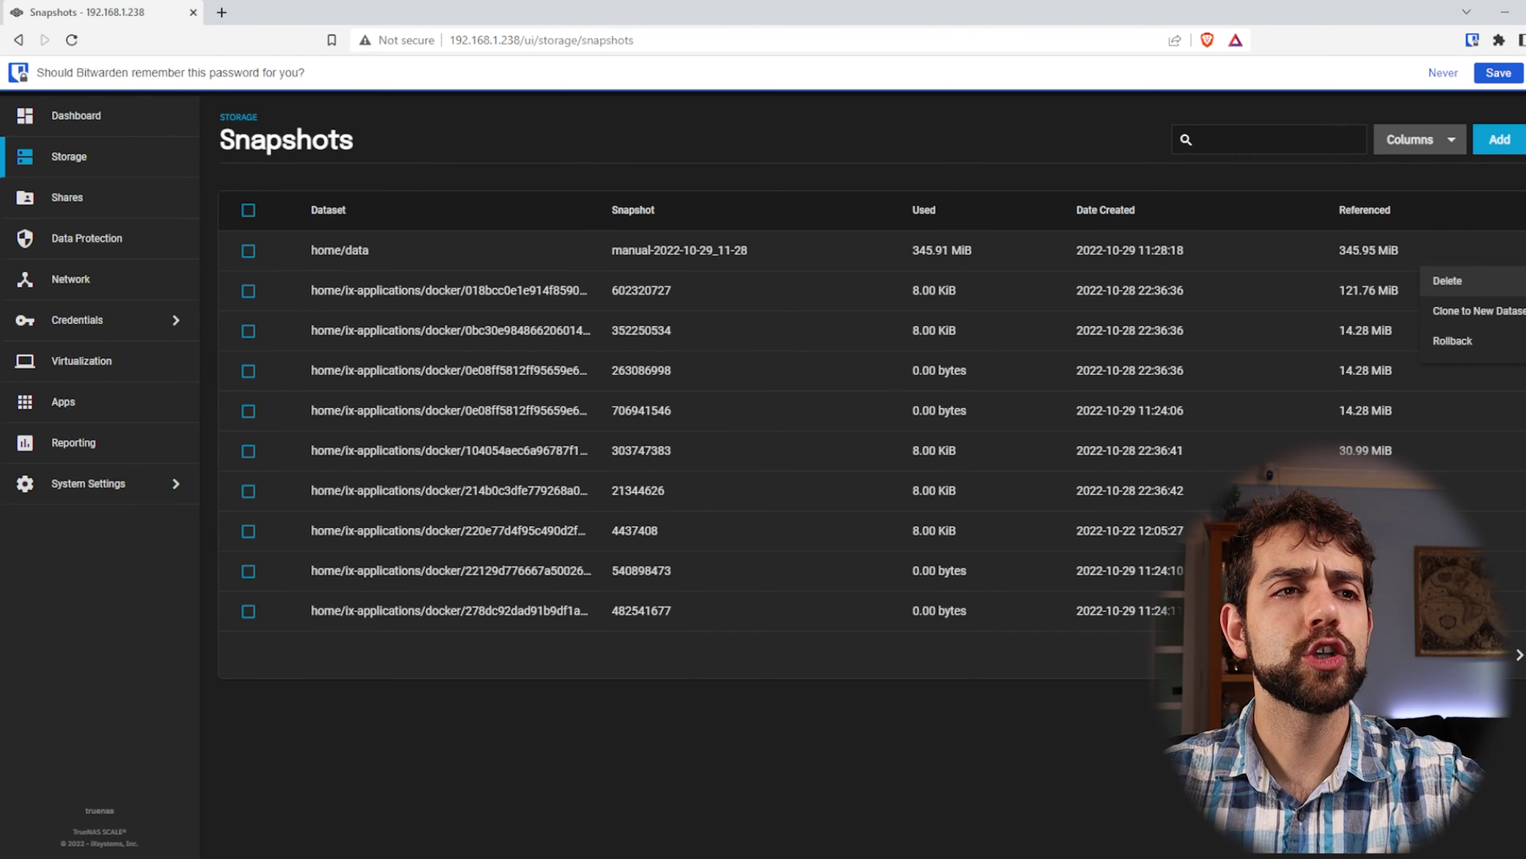
pyautogui.click(1500, 279)
pyautogui.click(667, 498)
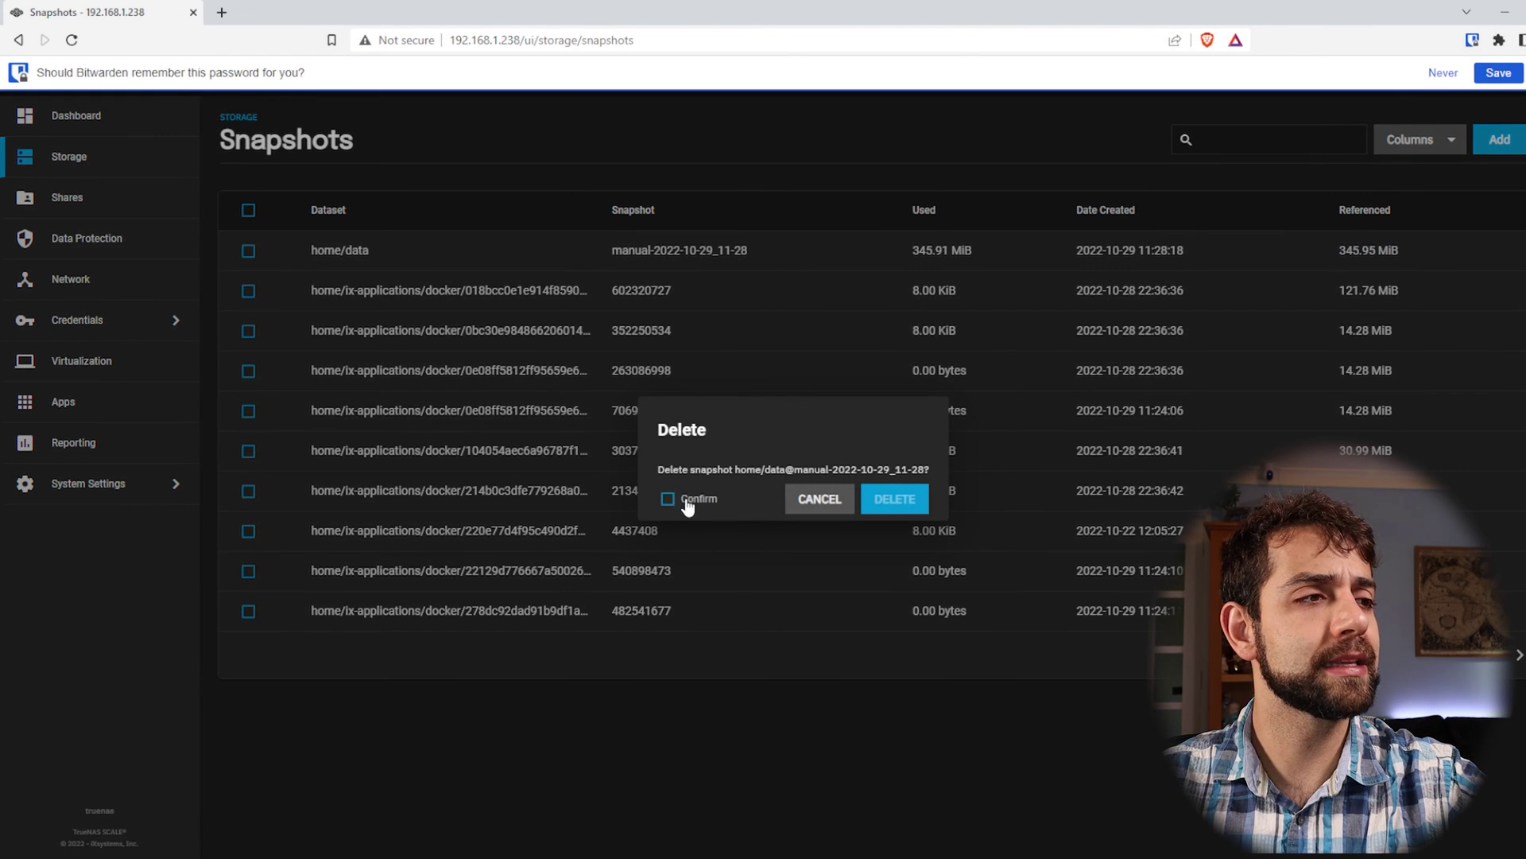
pyautogui.click(889, 498)
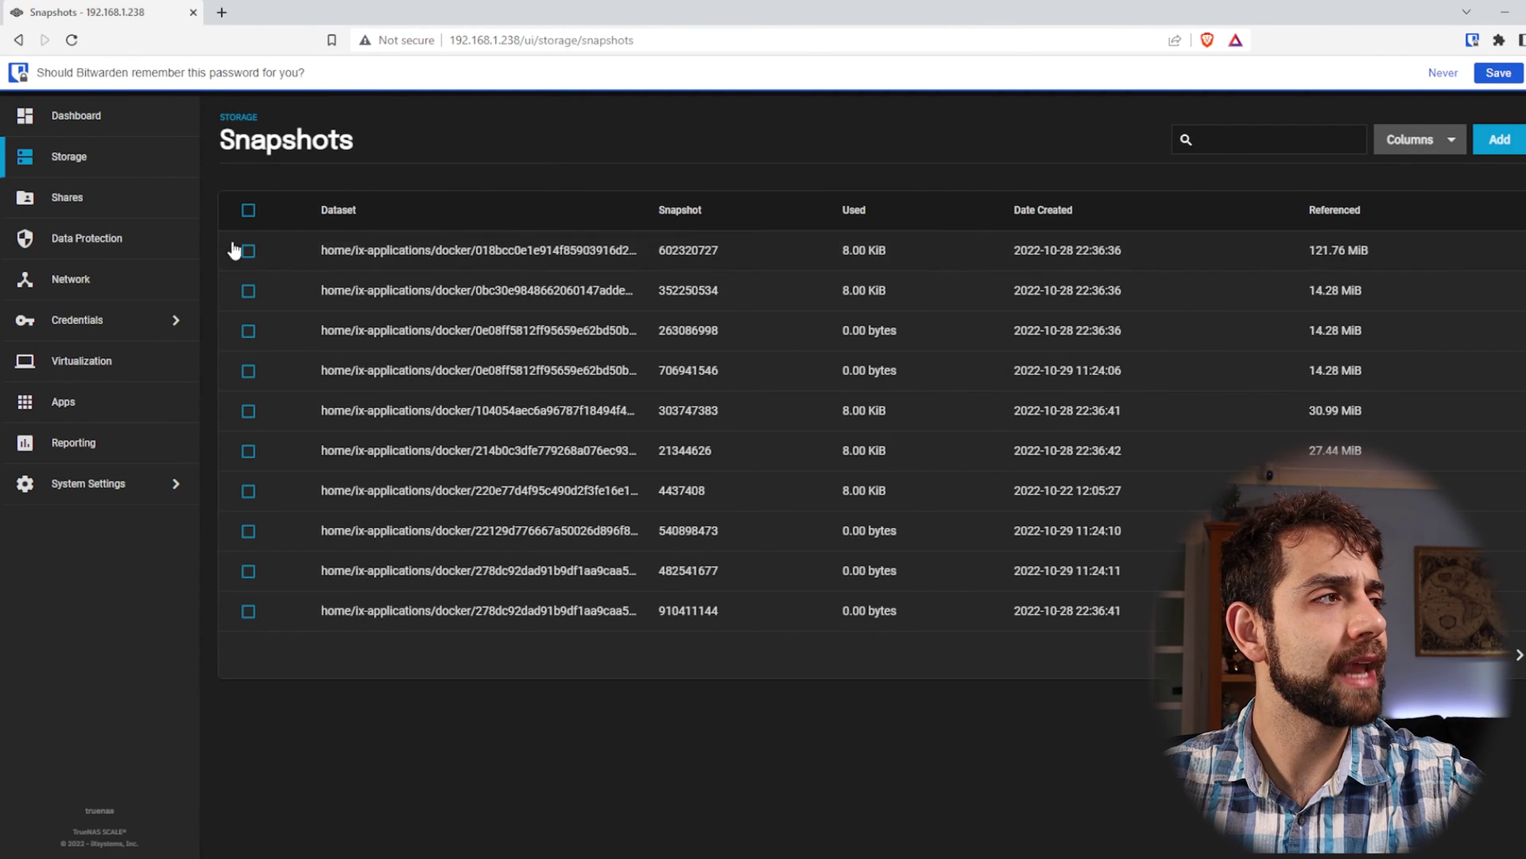
pyautogui.click(69, 156)
pyautogui.doubleClick(777, 214)
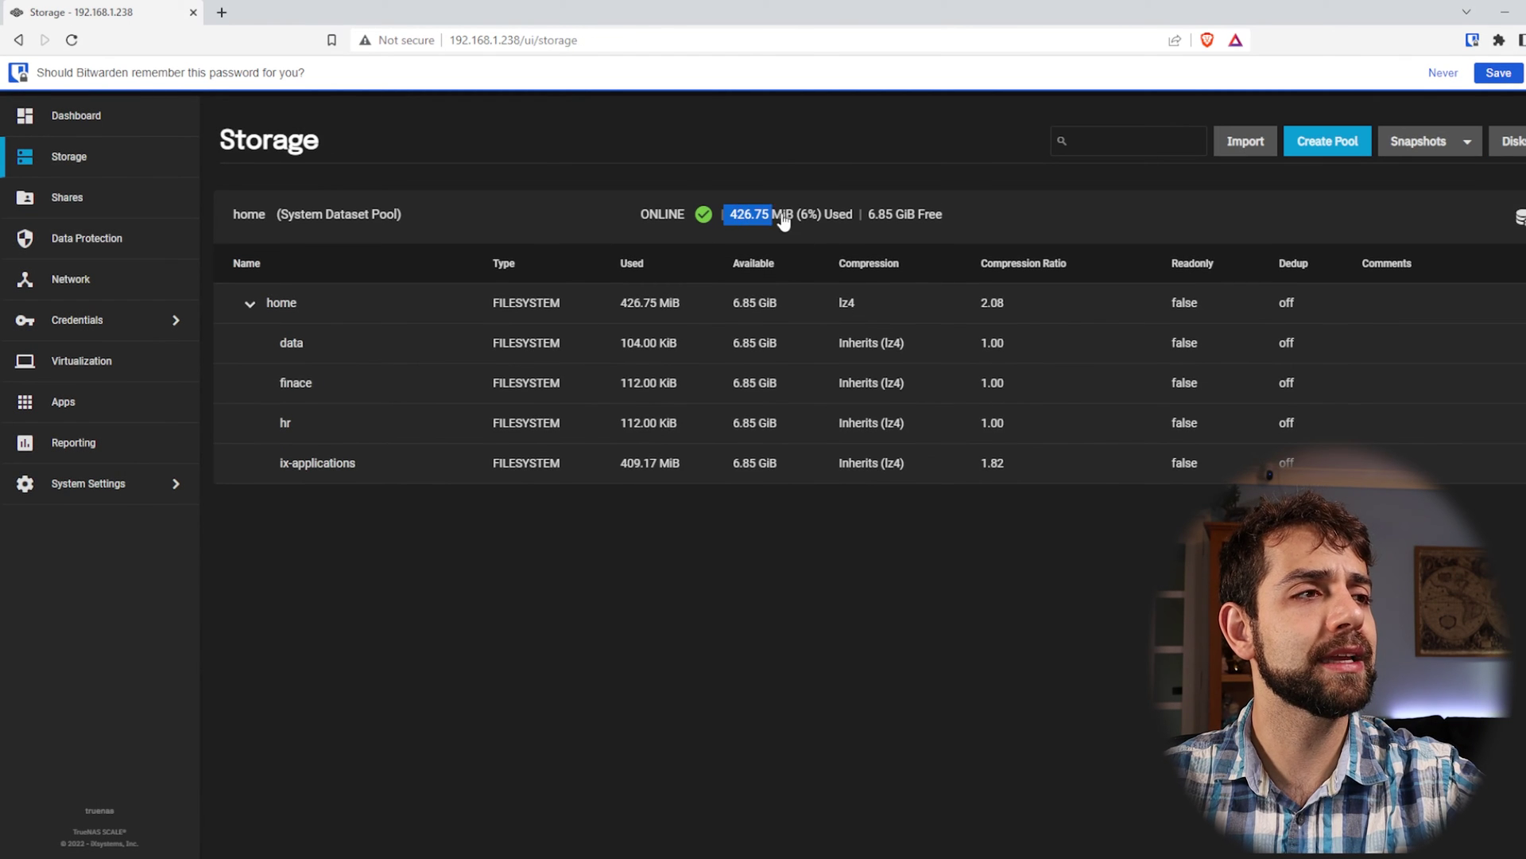
pyautogui.click(775, 231)
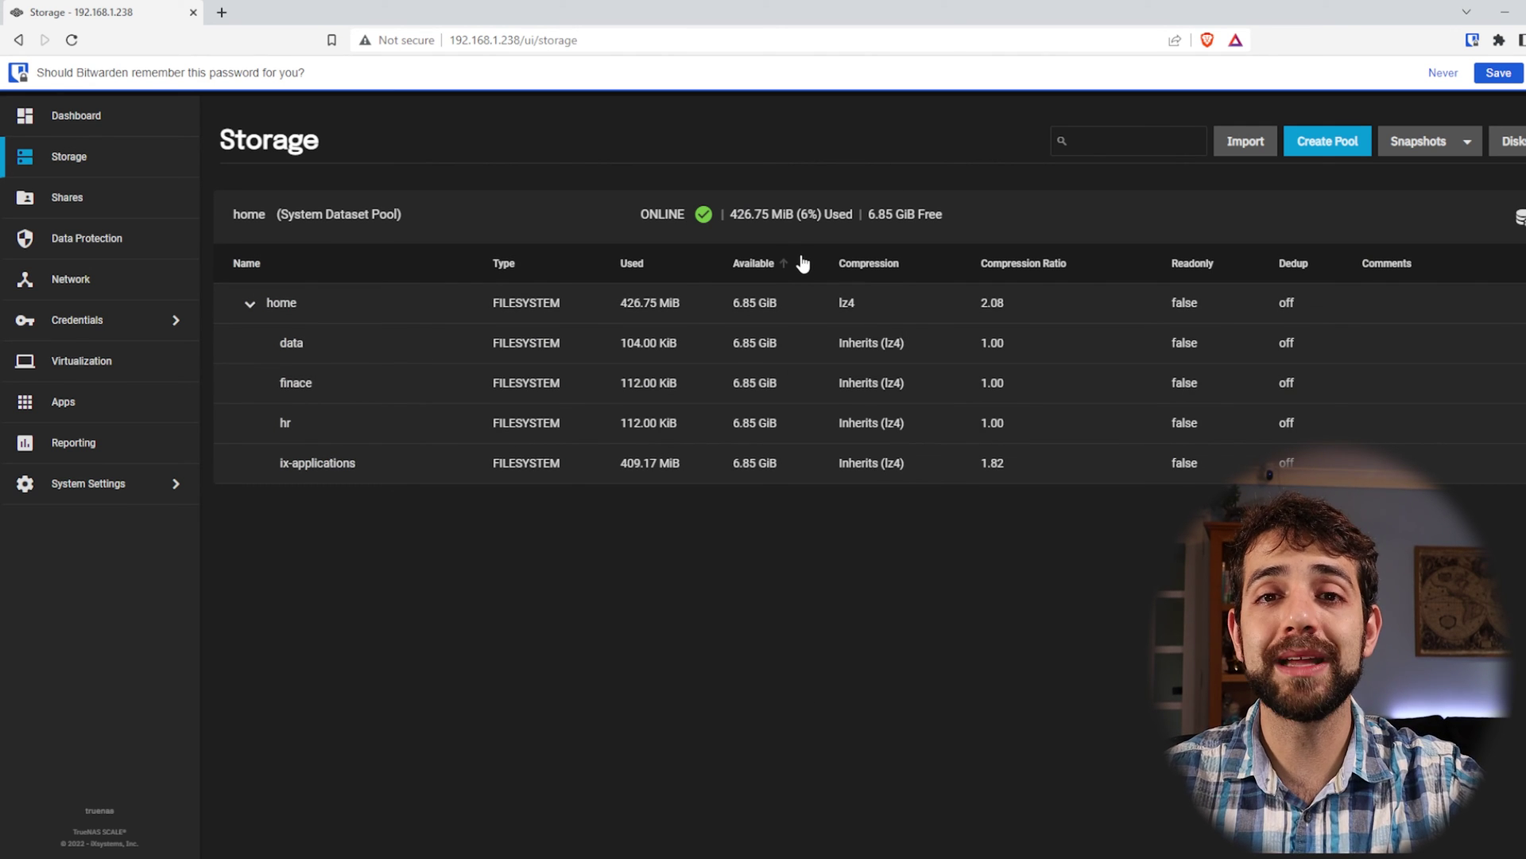
# Step: Start a new periodic snapshot task for home/data with a snapshot lifetime of 1 week
pyautogui.click(104, 252)
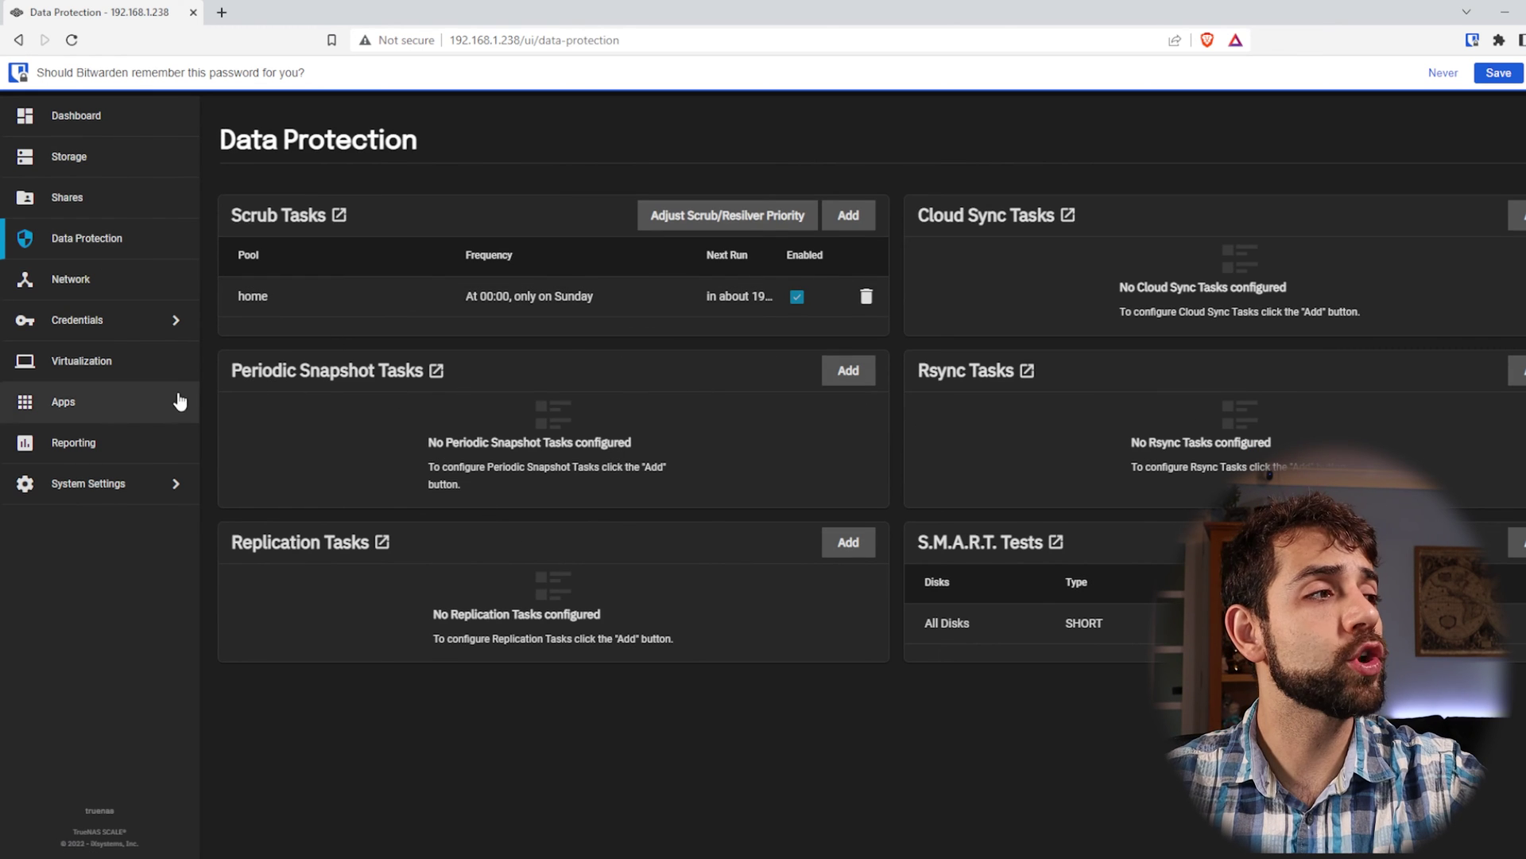
pyautogui.click(848, 372)
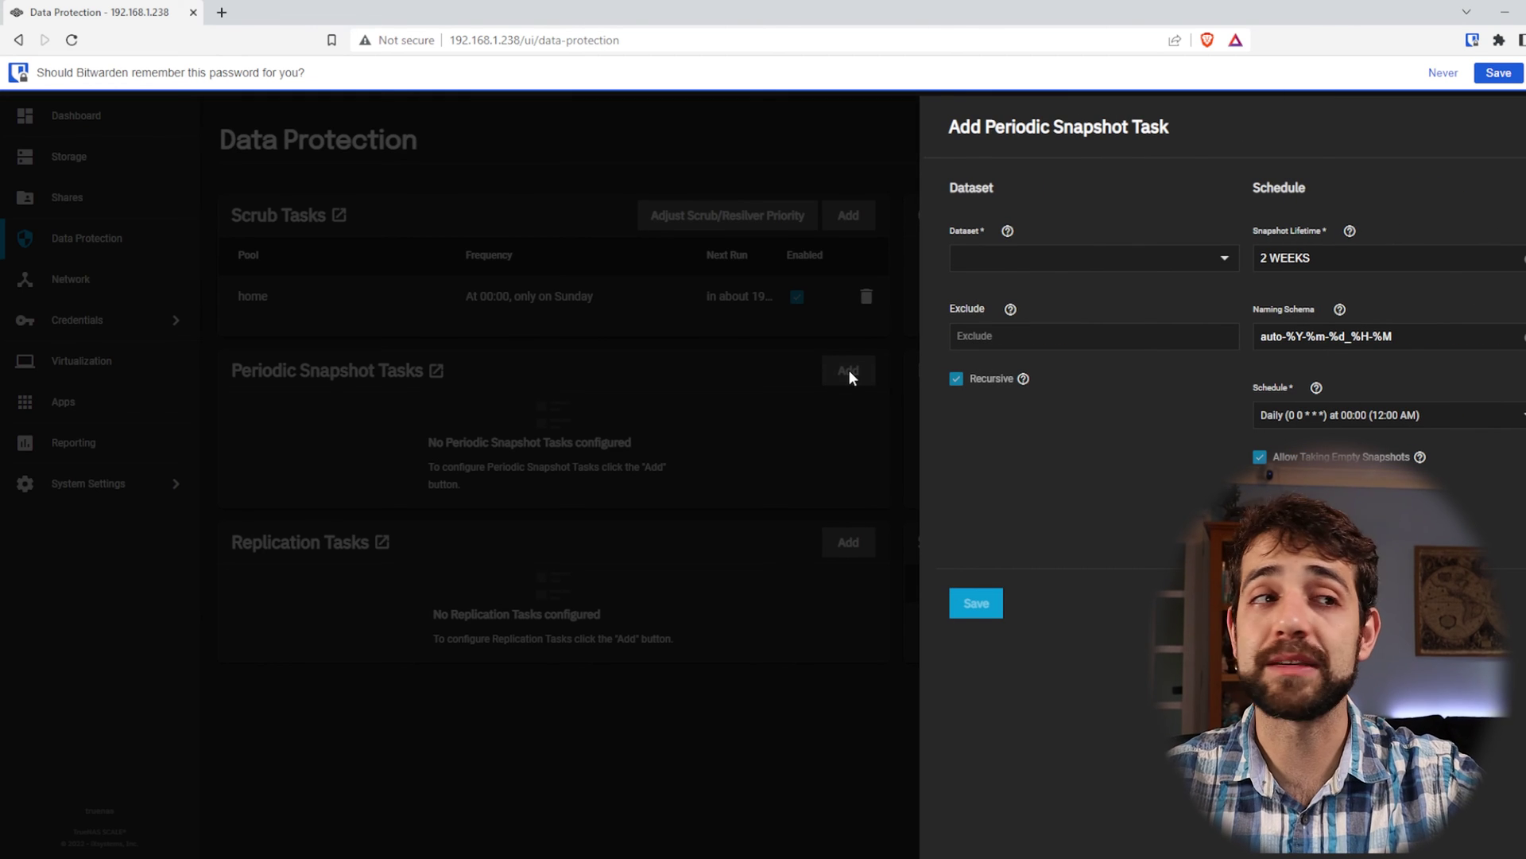
pyautogui.click(1232, 258)
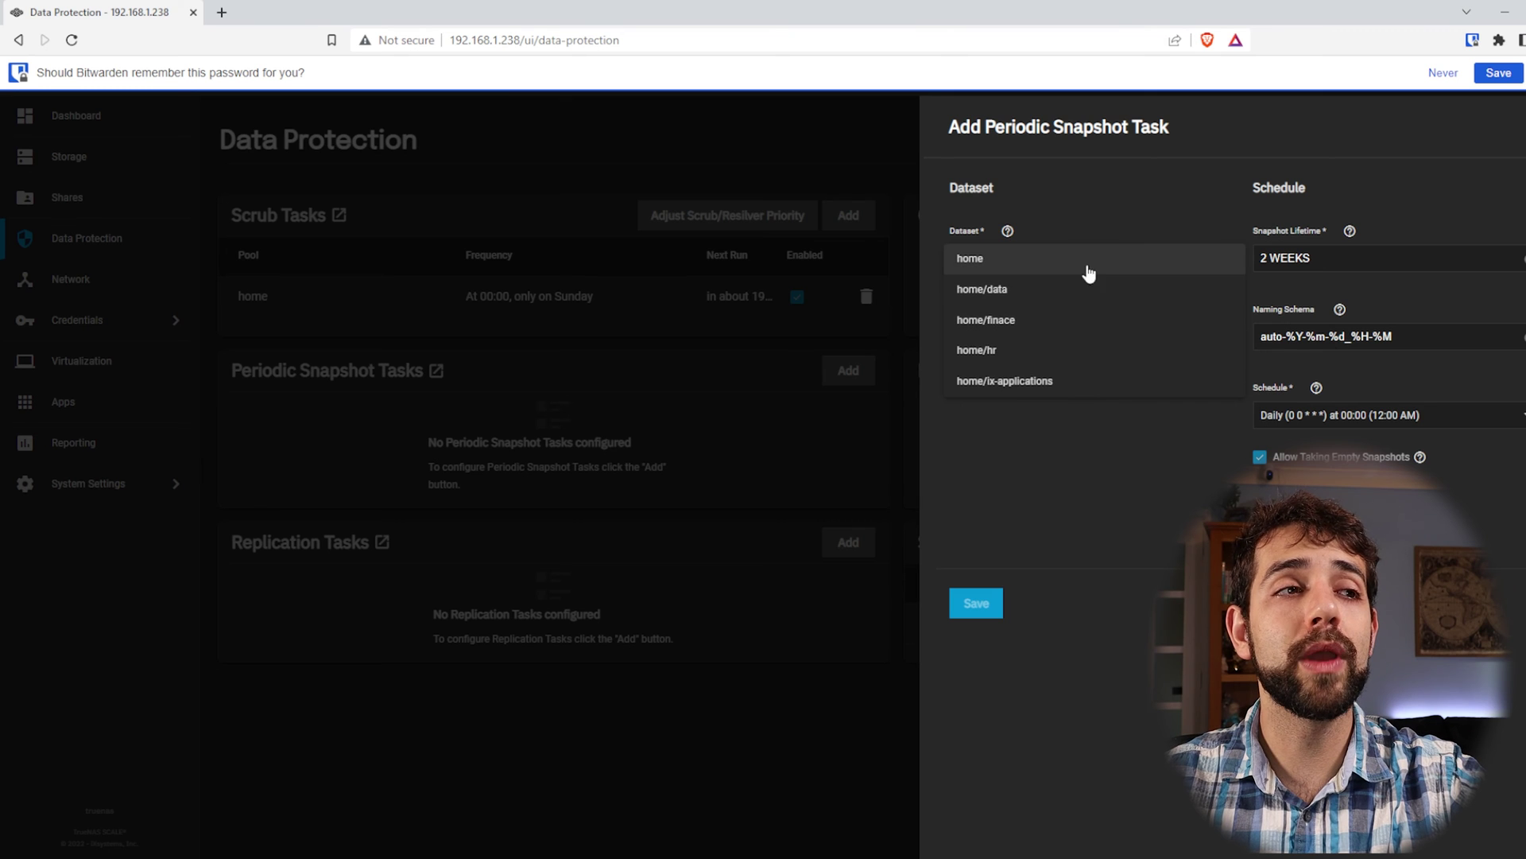
pyautogui.click(1039, 299)
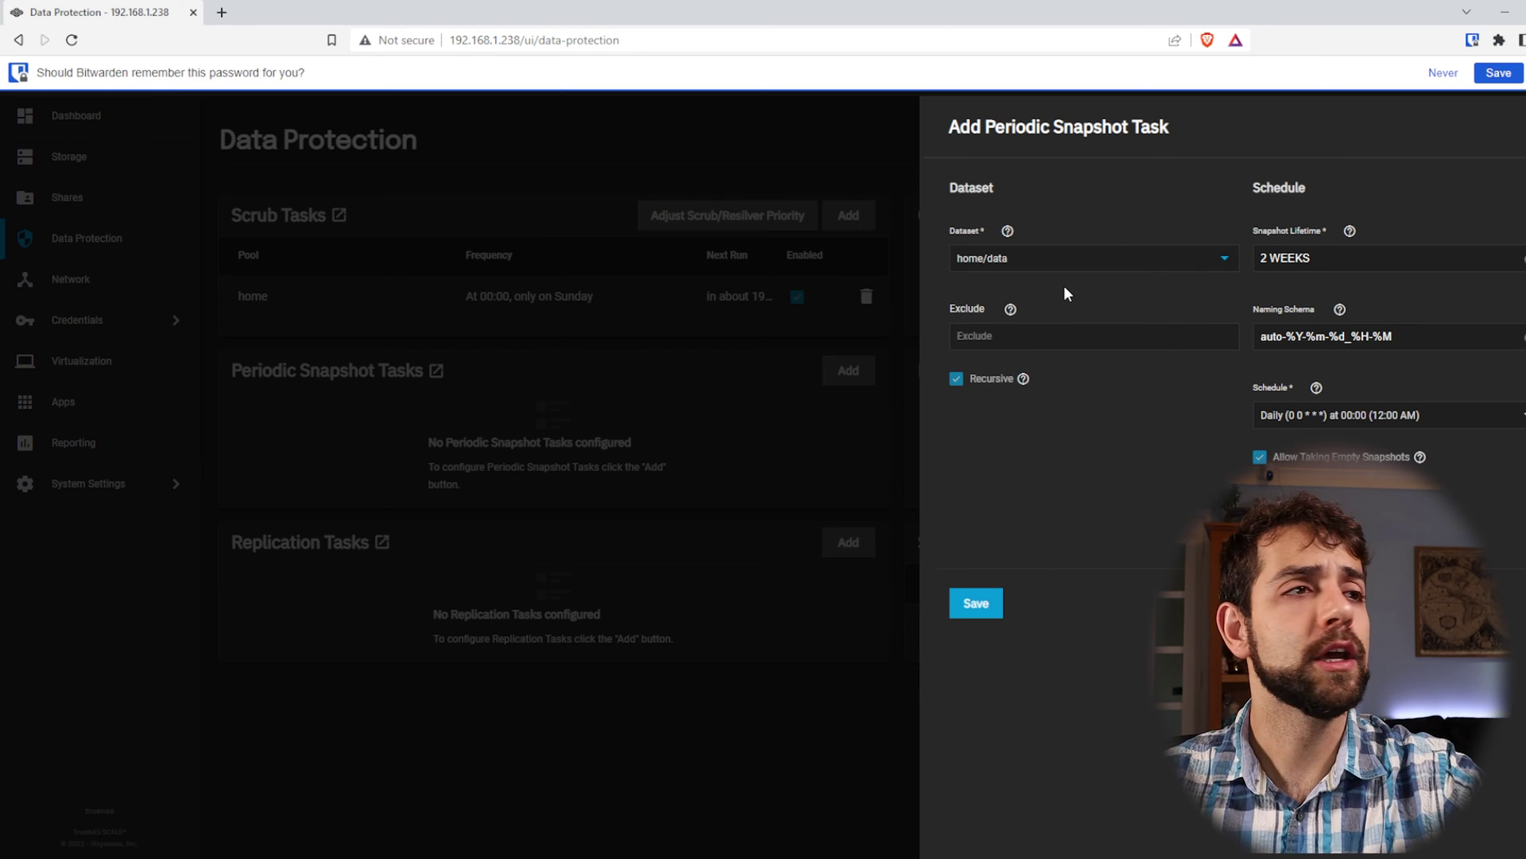
pyautogui.click(1270, 258)
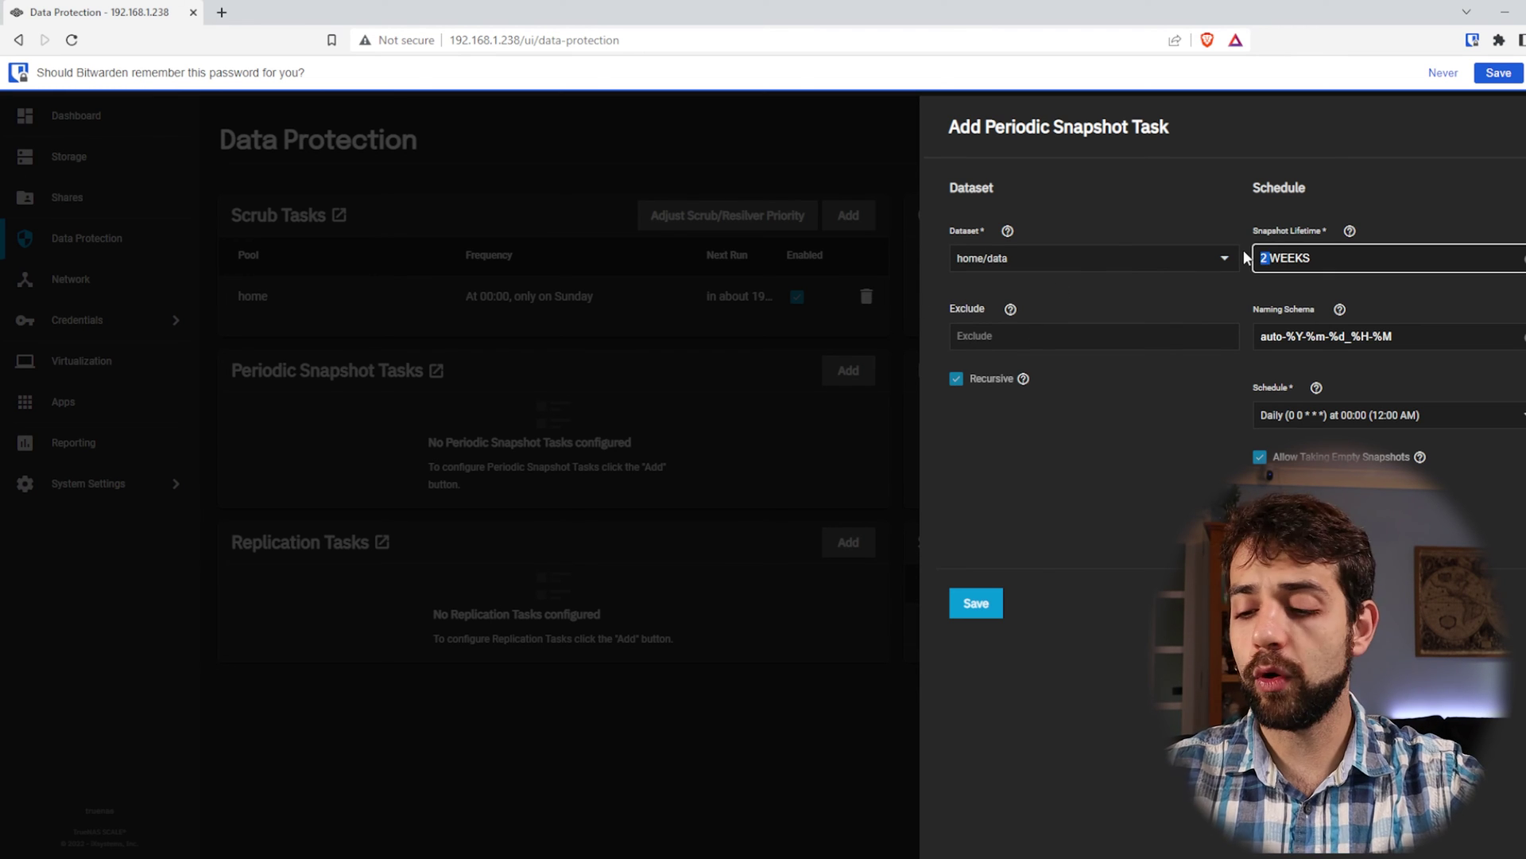
pyautogui.write('1')
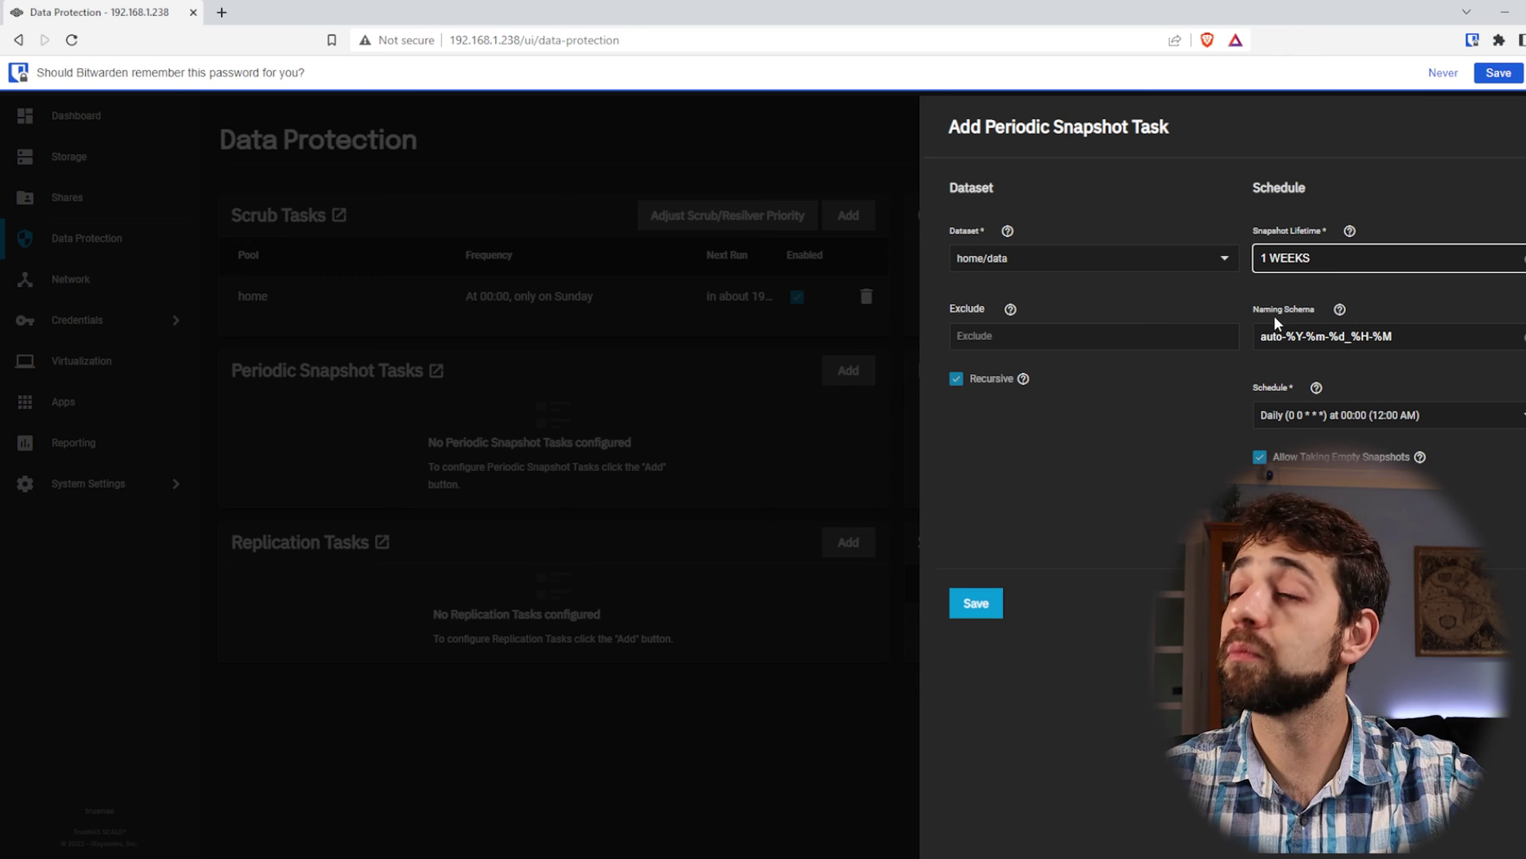
pyautogui.click(1002, 337)
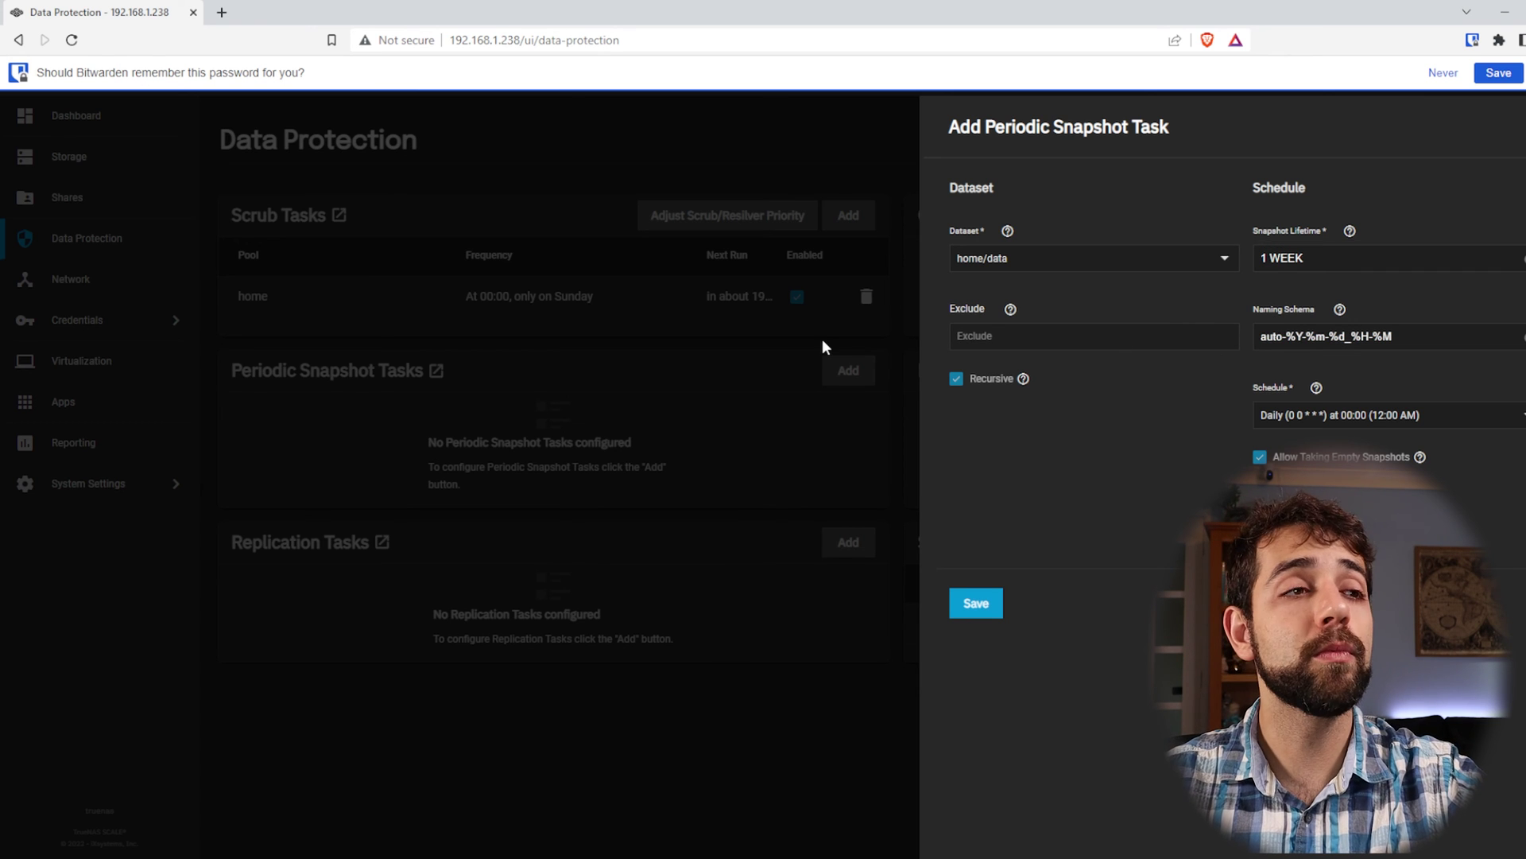
# Step: Check the Exclude help, keep the daily 00:00 schedule, and save the home/data task
pyautogui.click(1010, 310)
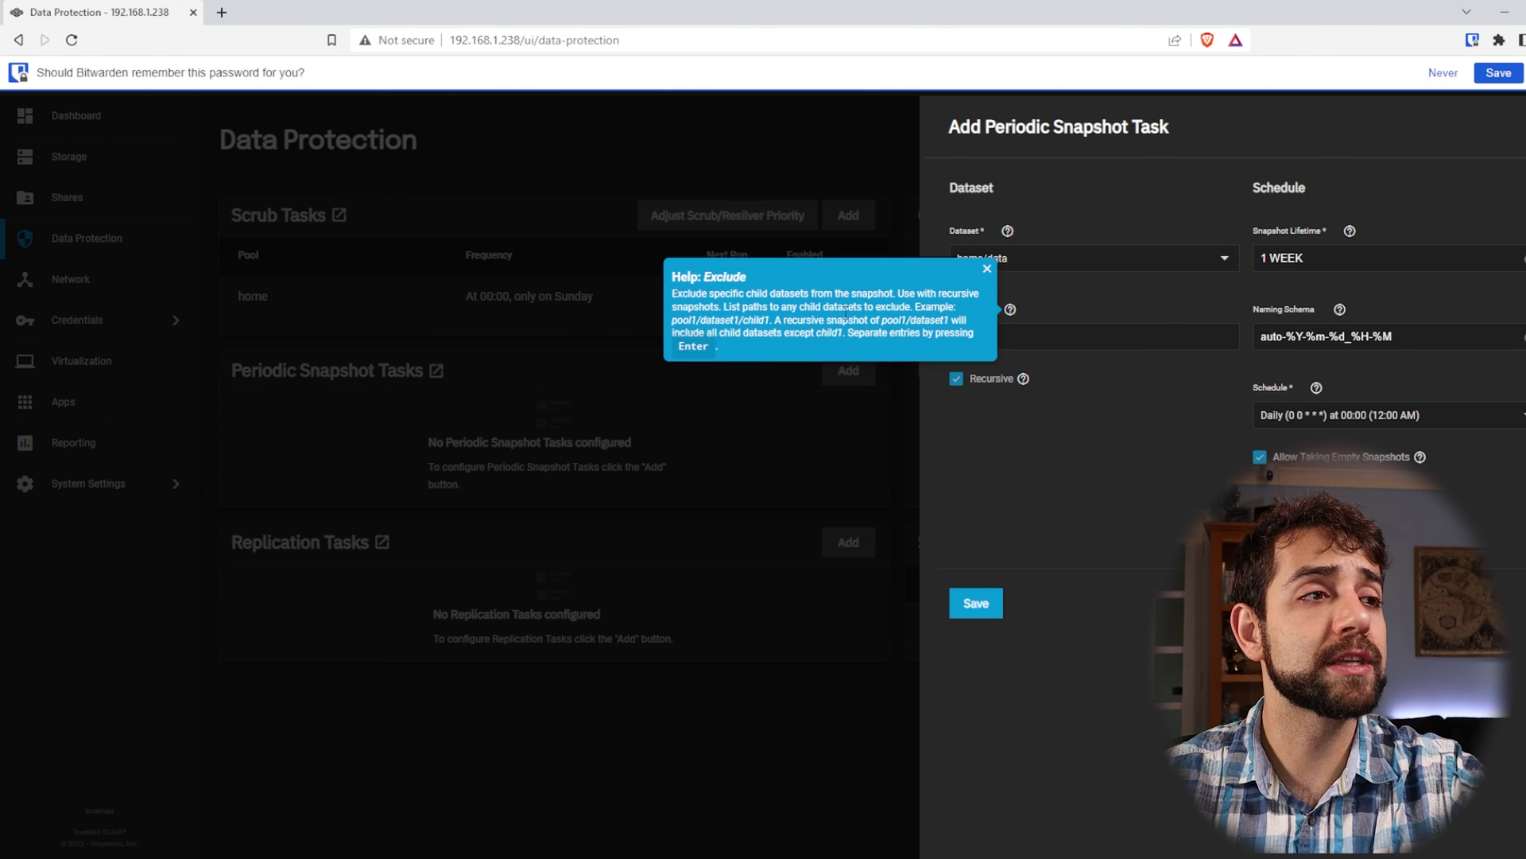
pyautogui.click(1219, 502)
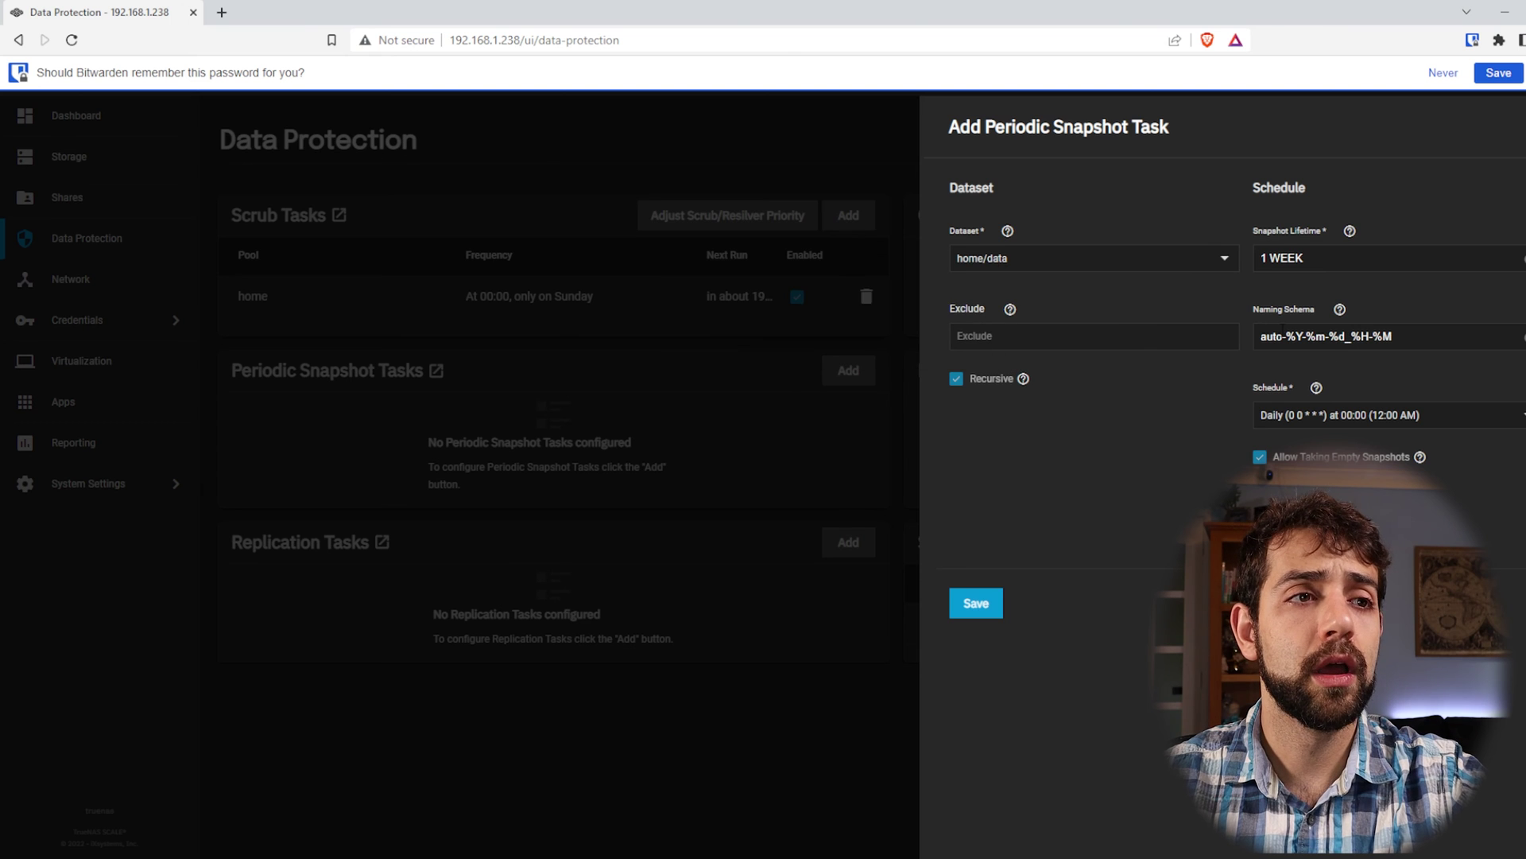
pyautogui.moveTo(1275, 336); pyautogui.dragTo(1472, 334)
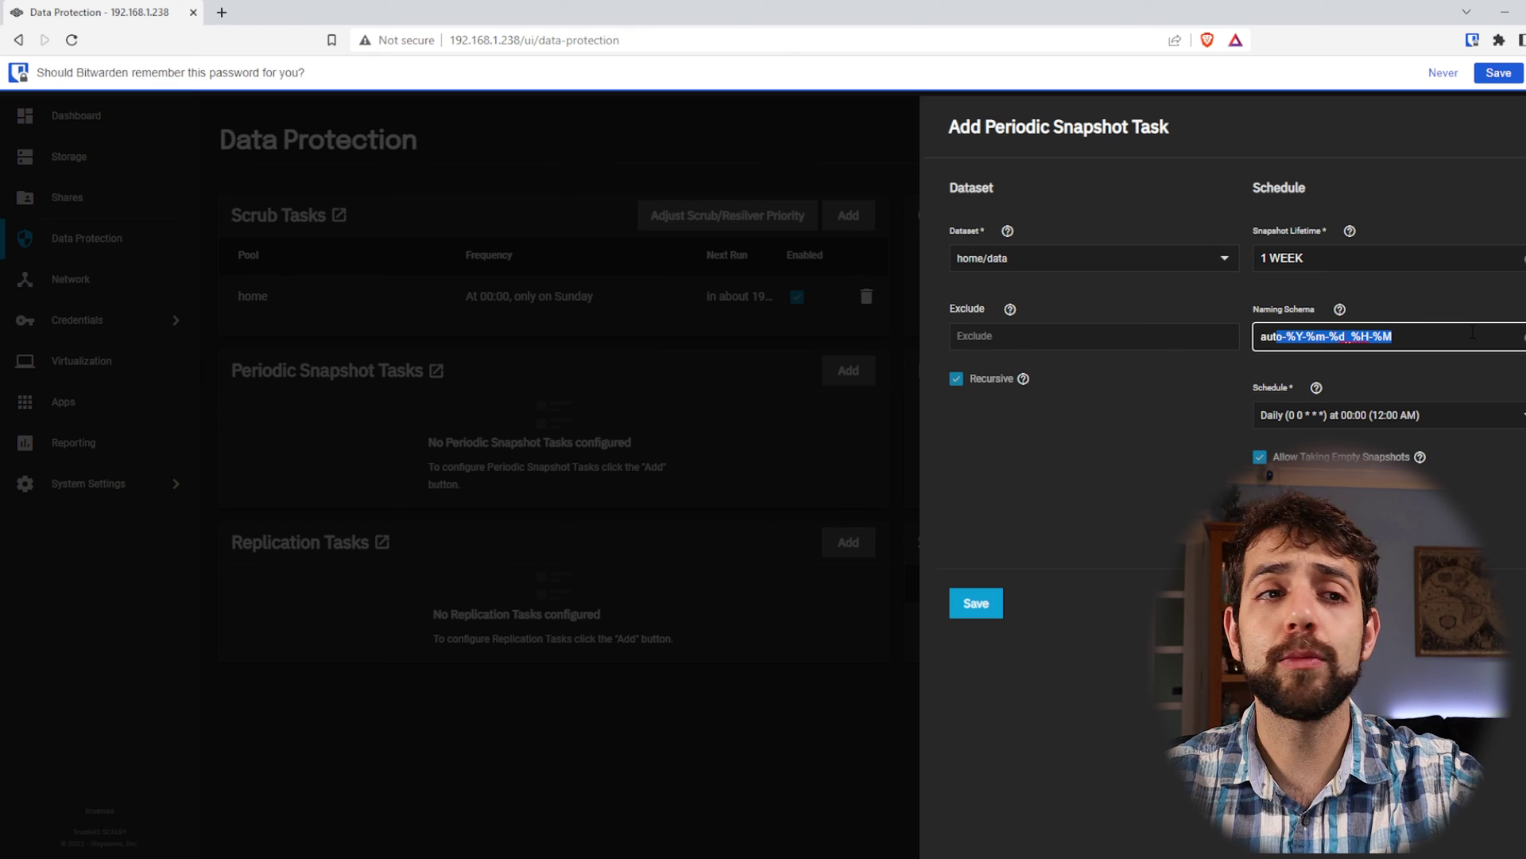
pyautogui.moveTo(1263, 387); pyautogui.dragTo(1289, 387)
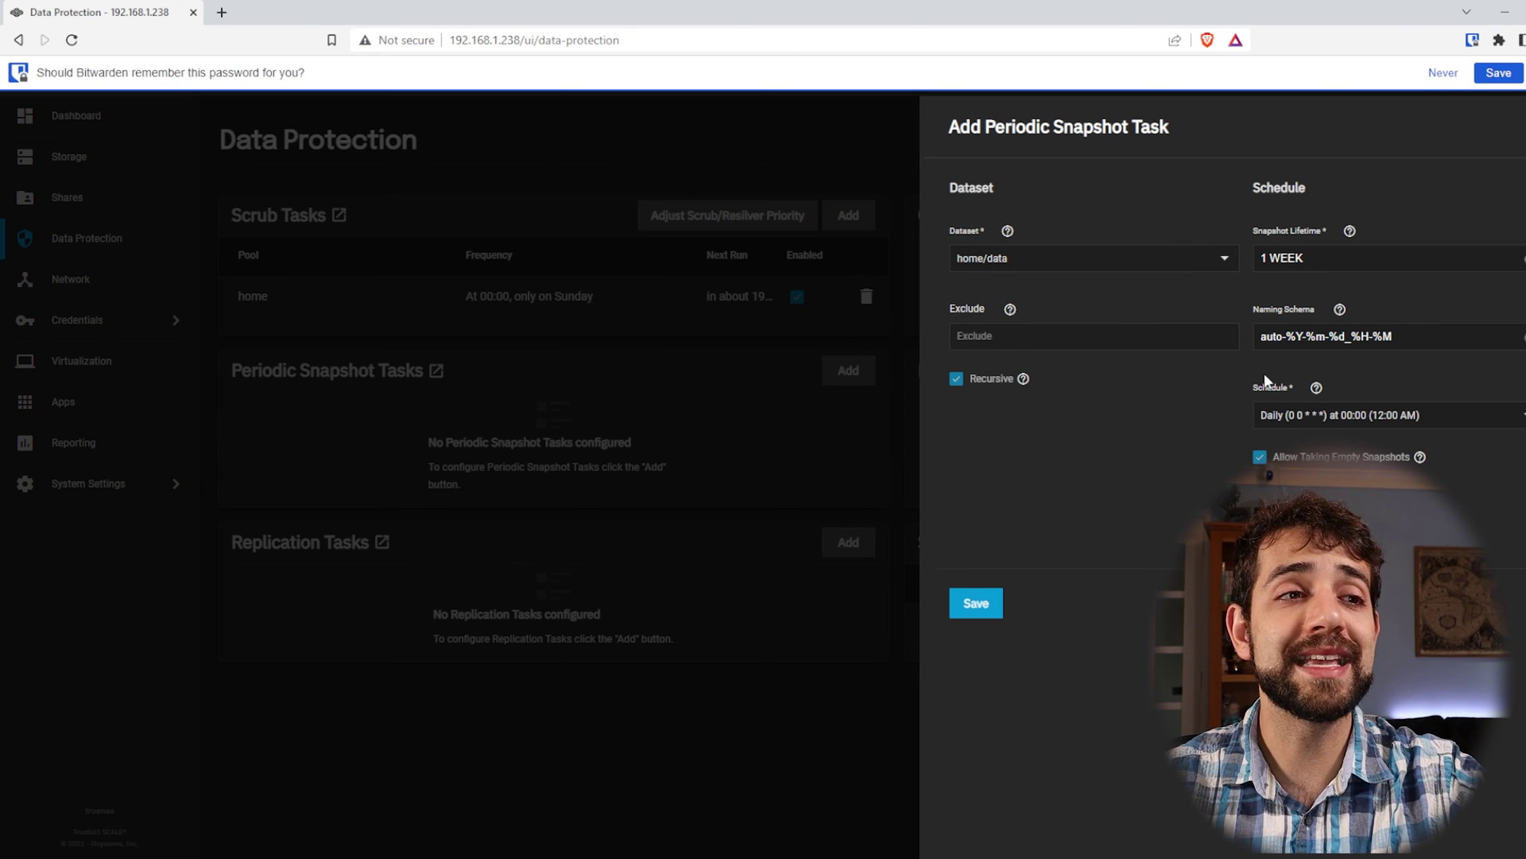
pyautogui.click(1509, 417)
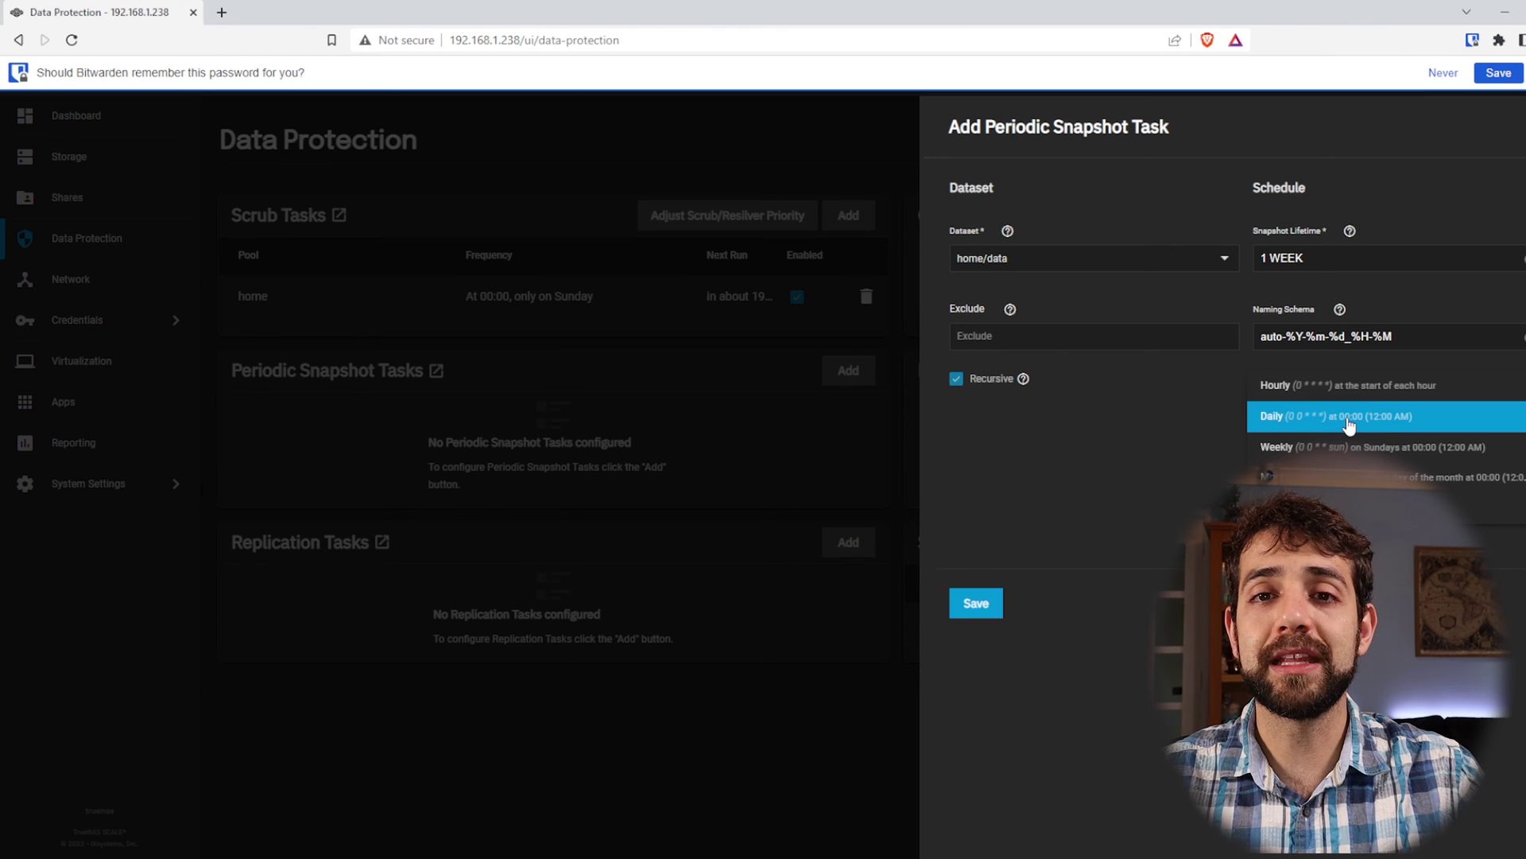
pyautogui.click(1349, 426)
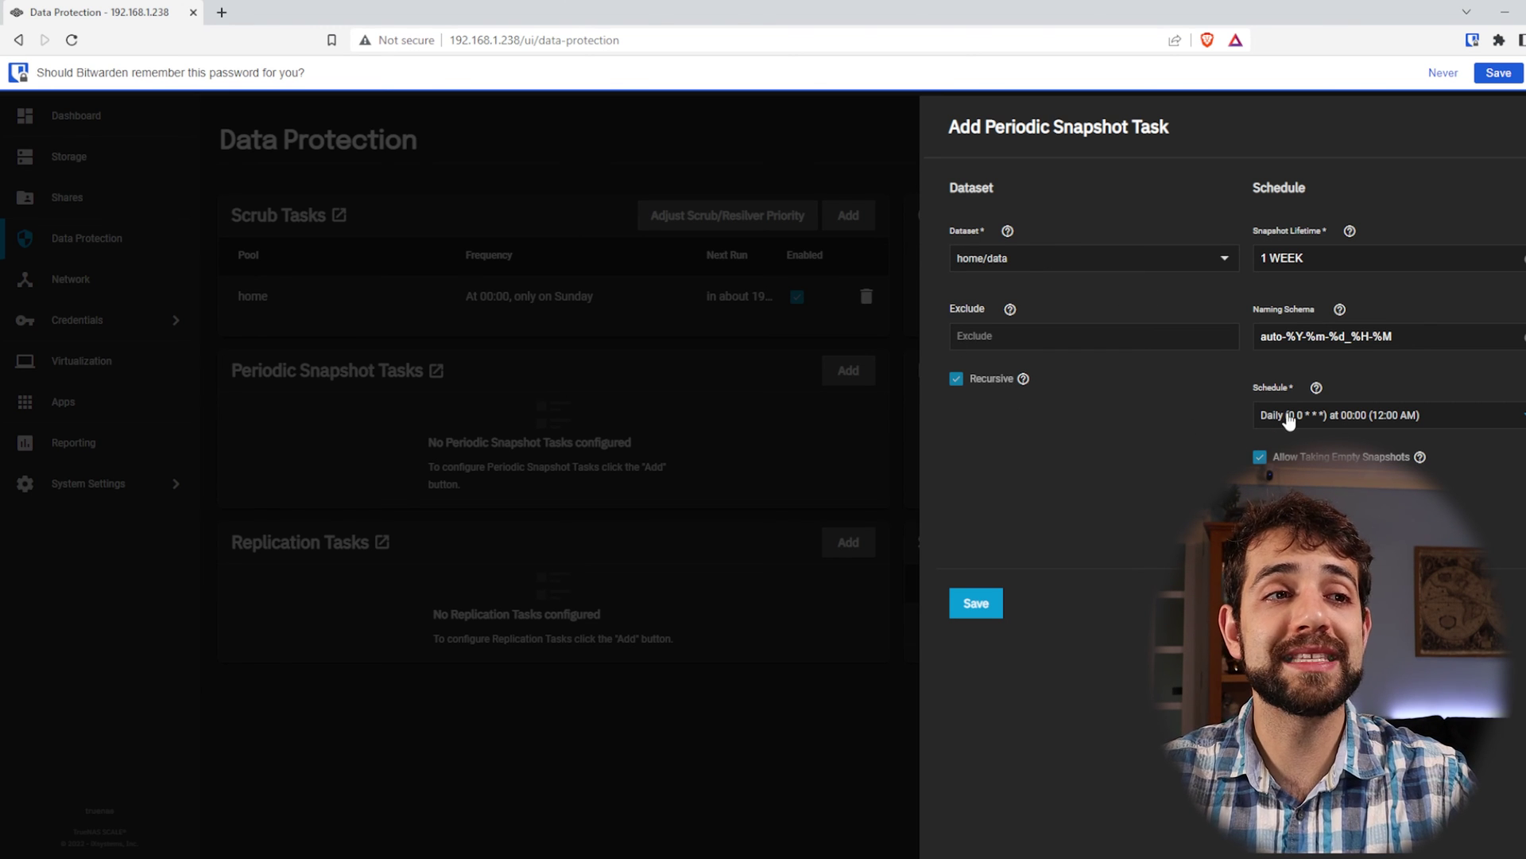
pyautogui.click(981, 609)
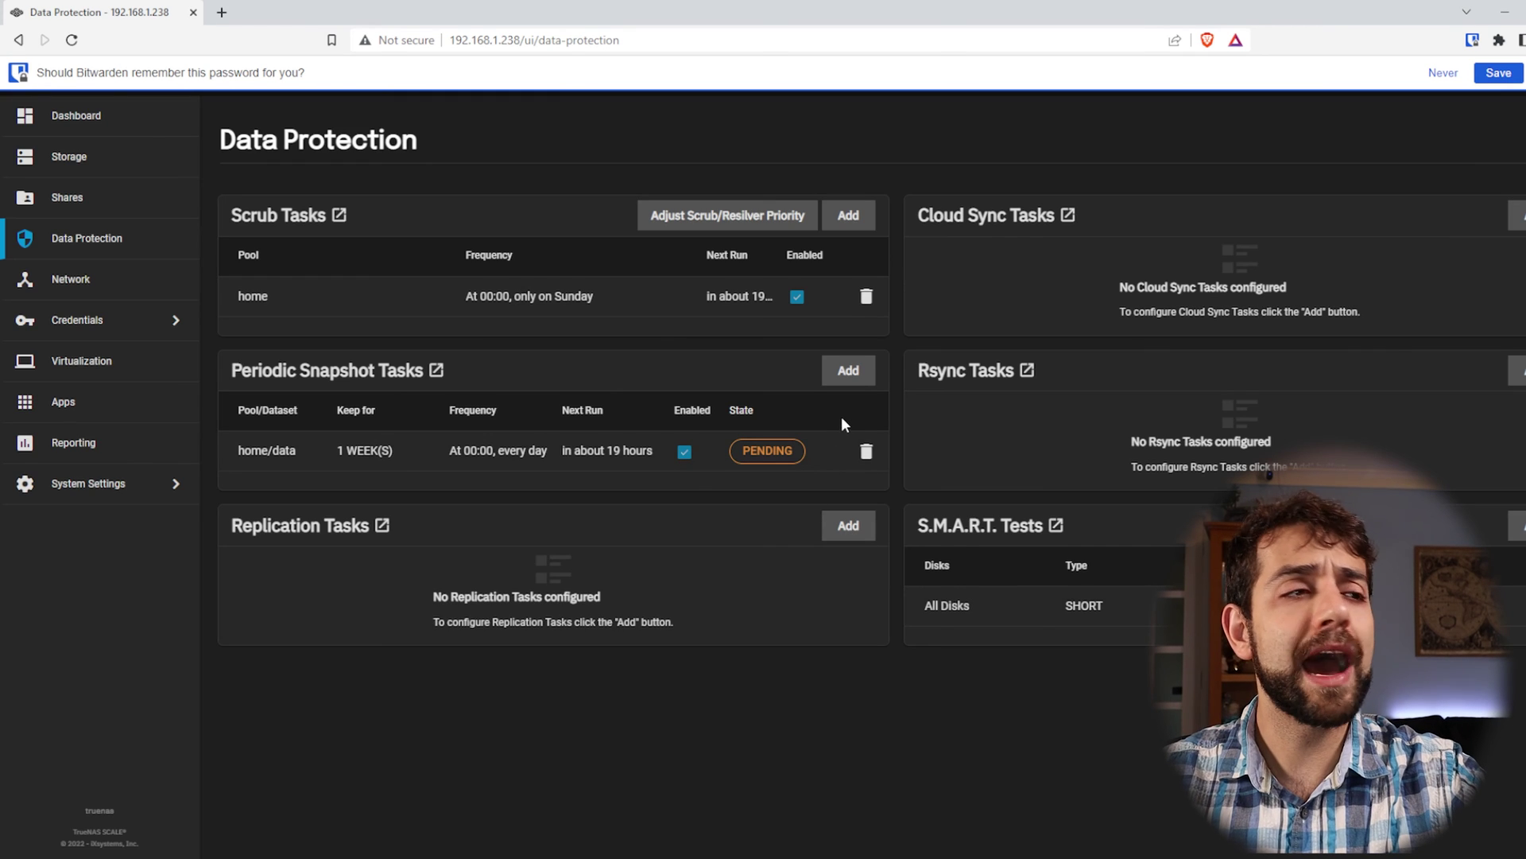
# Step: Add a task for home/finace with an Hourly schedule and 4-week snapshot lifetime, then save
pyautogui.click(845, 368)
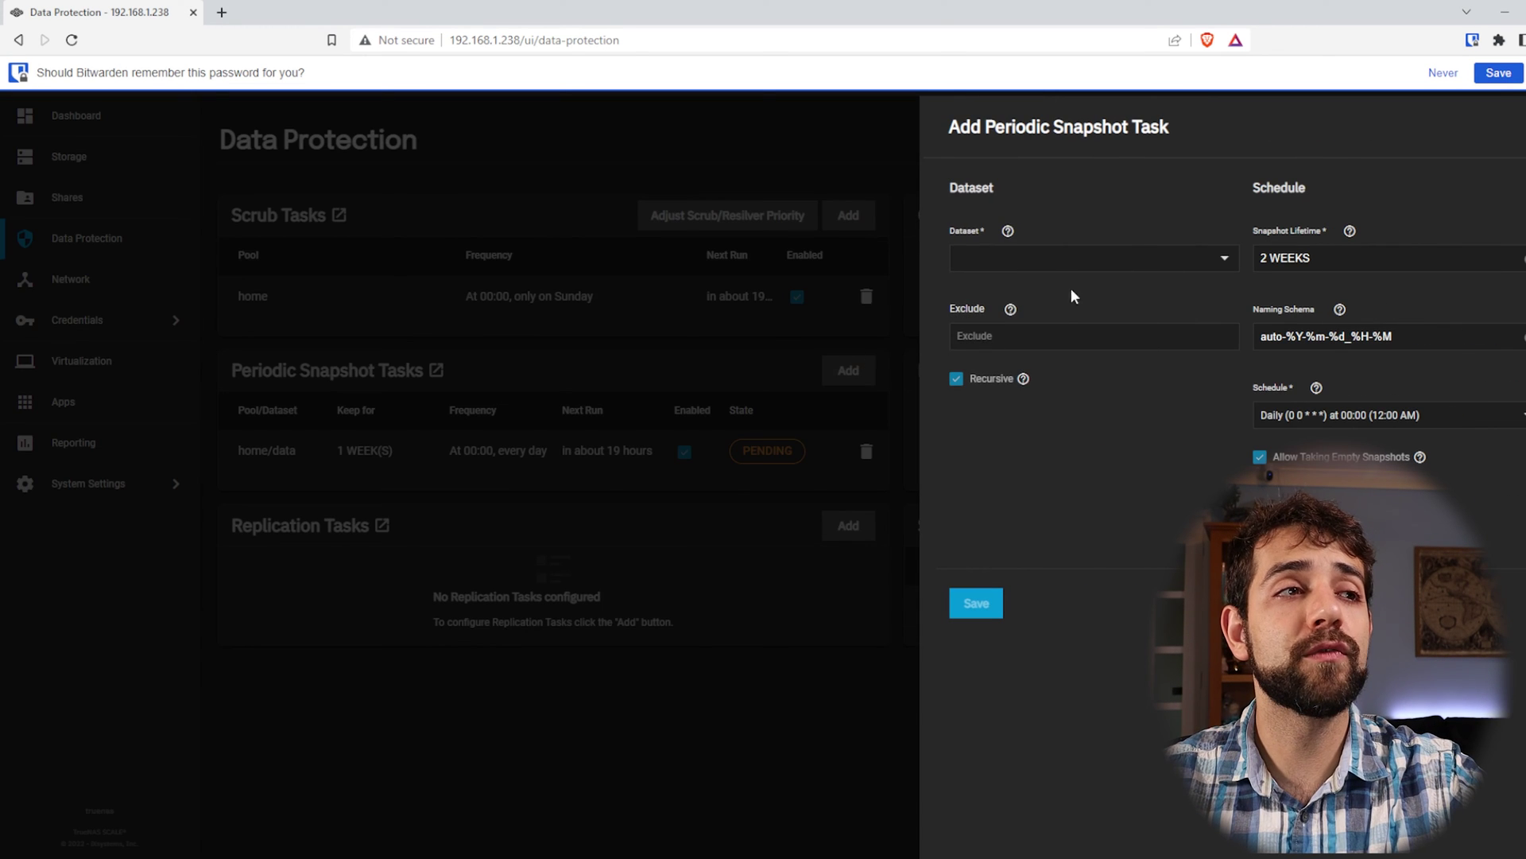
pyautogui.click(1224, 259)
pyautogui.click(1004, 321)
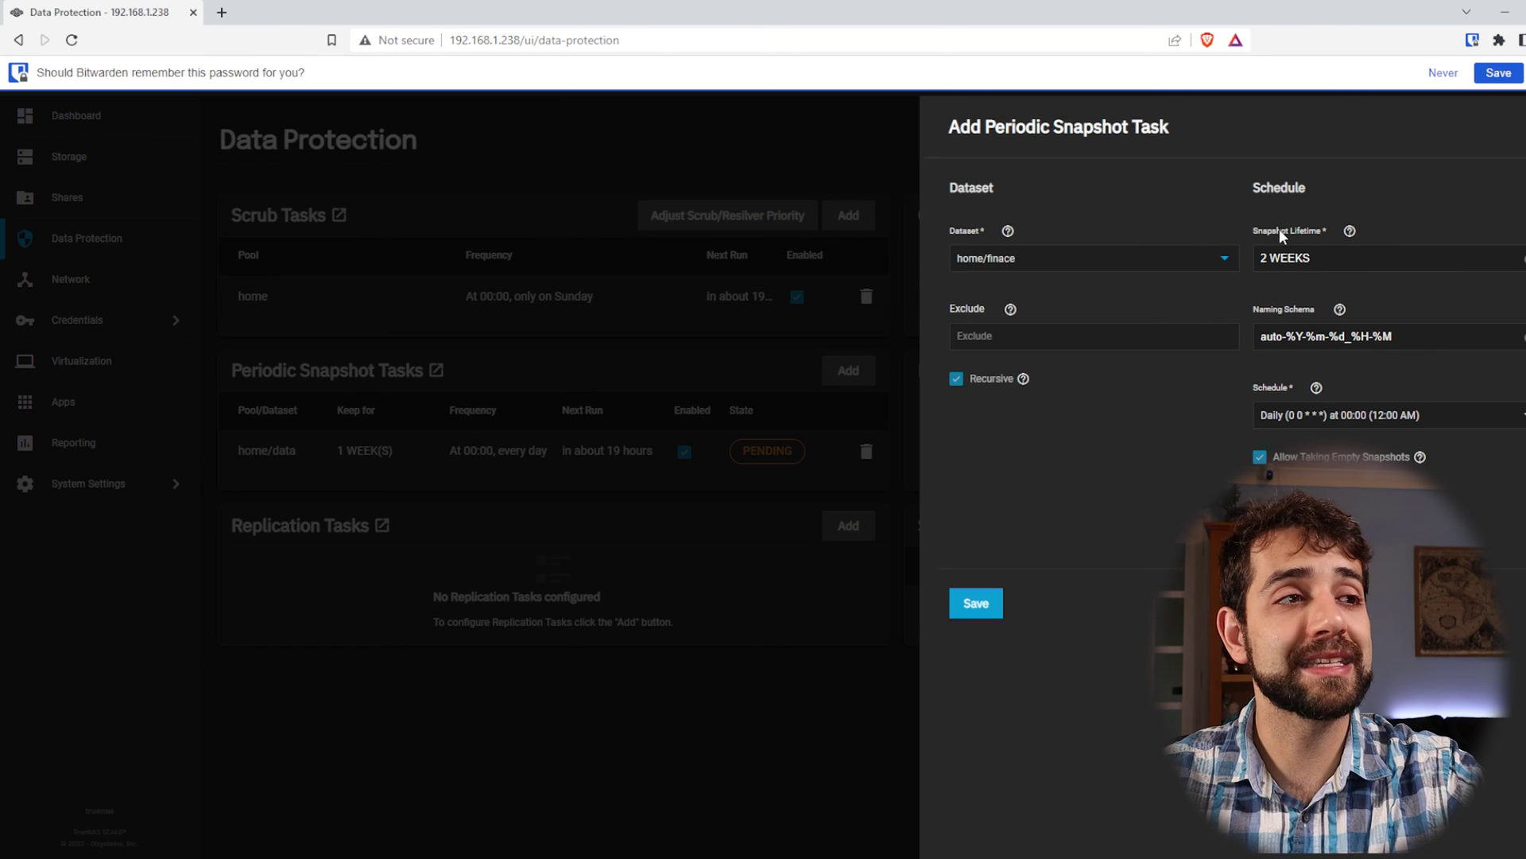
pyautogui.click(1383, 415)
pyautogui.click(1335, 387)
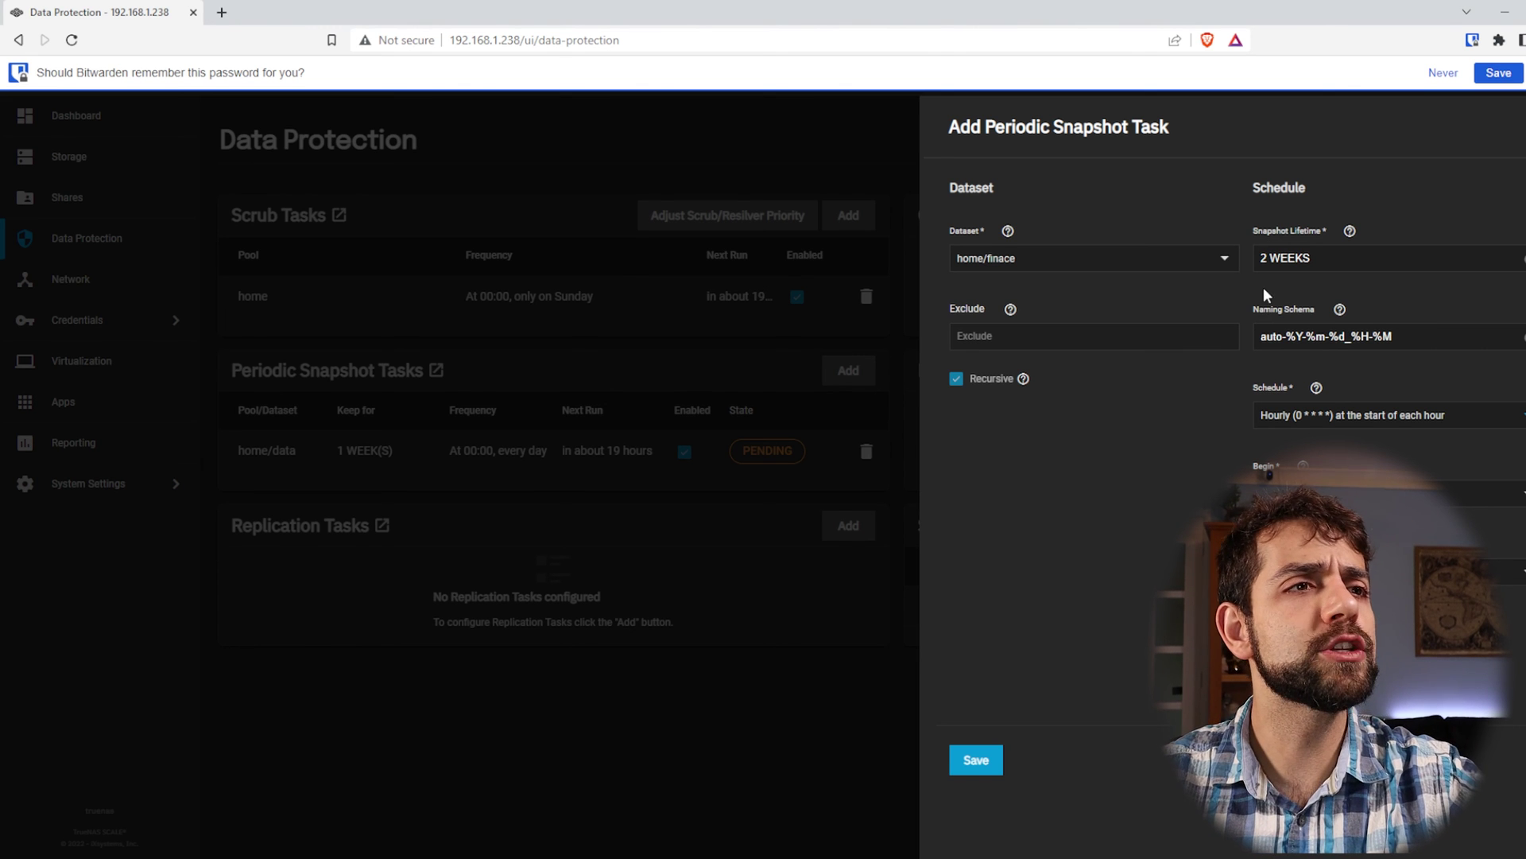
pyautogui.doubleClick(1289, 258)
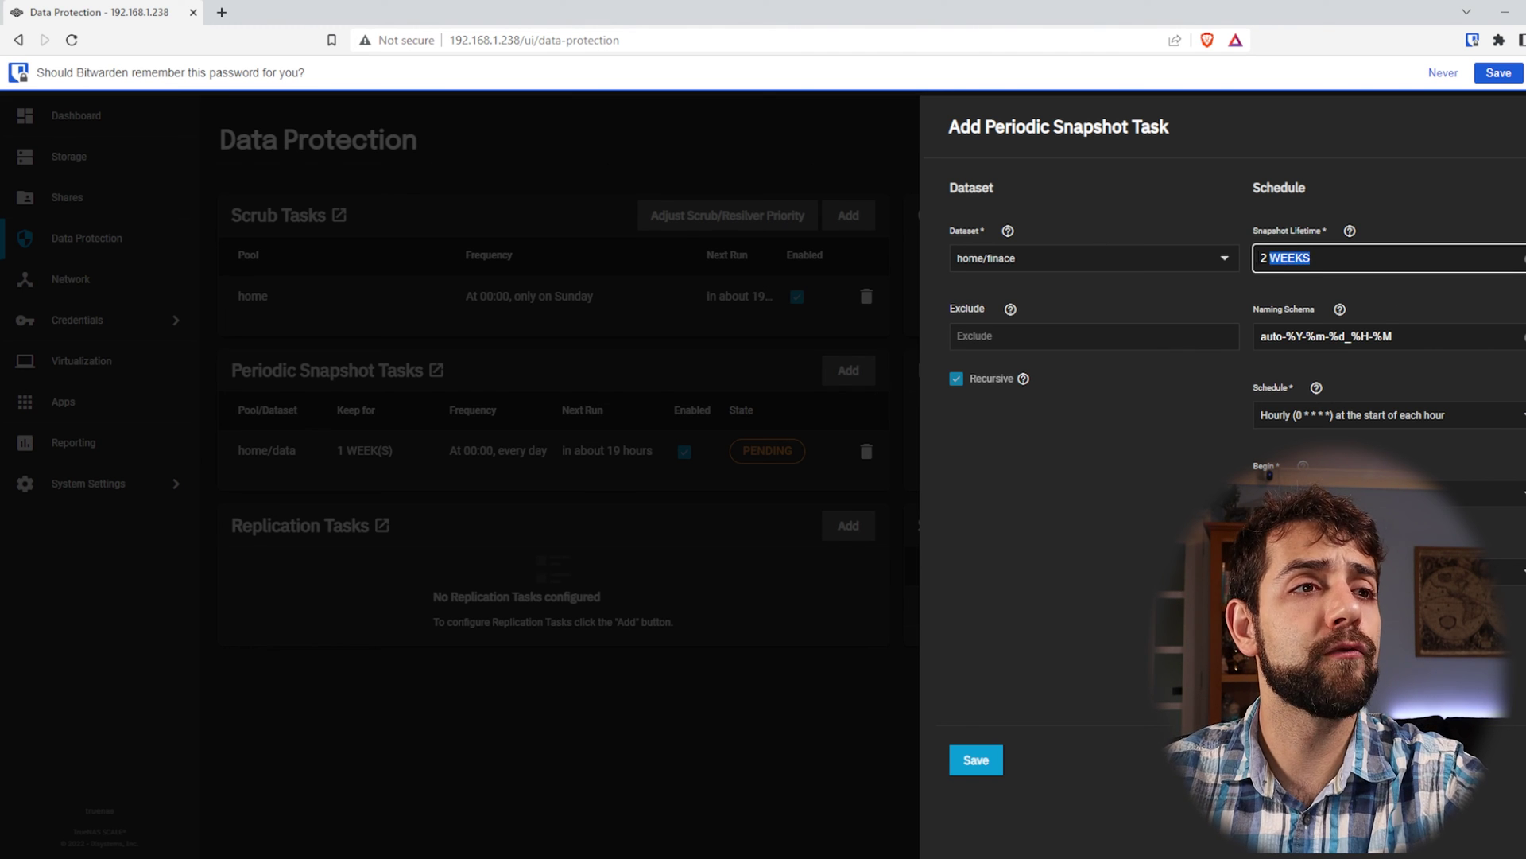
pyautogui.click(1266, 257)
pyautogui.press('BackSpace')
pyautogui.write('4')
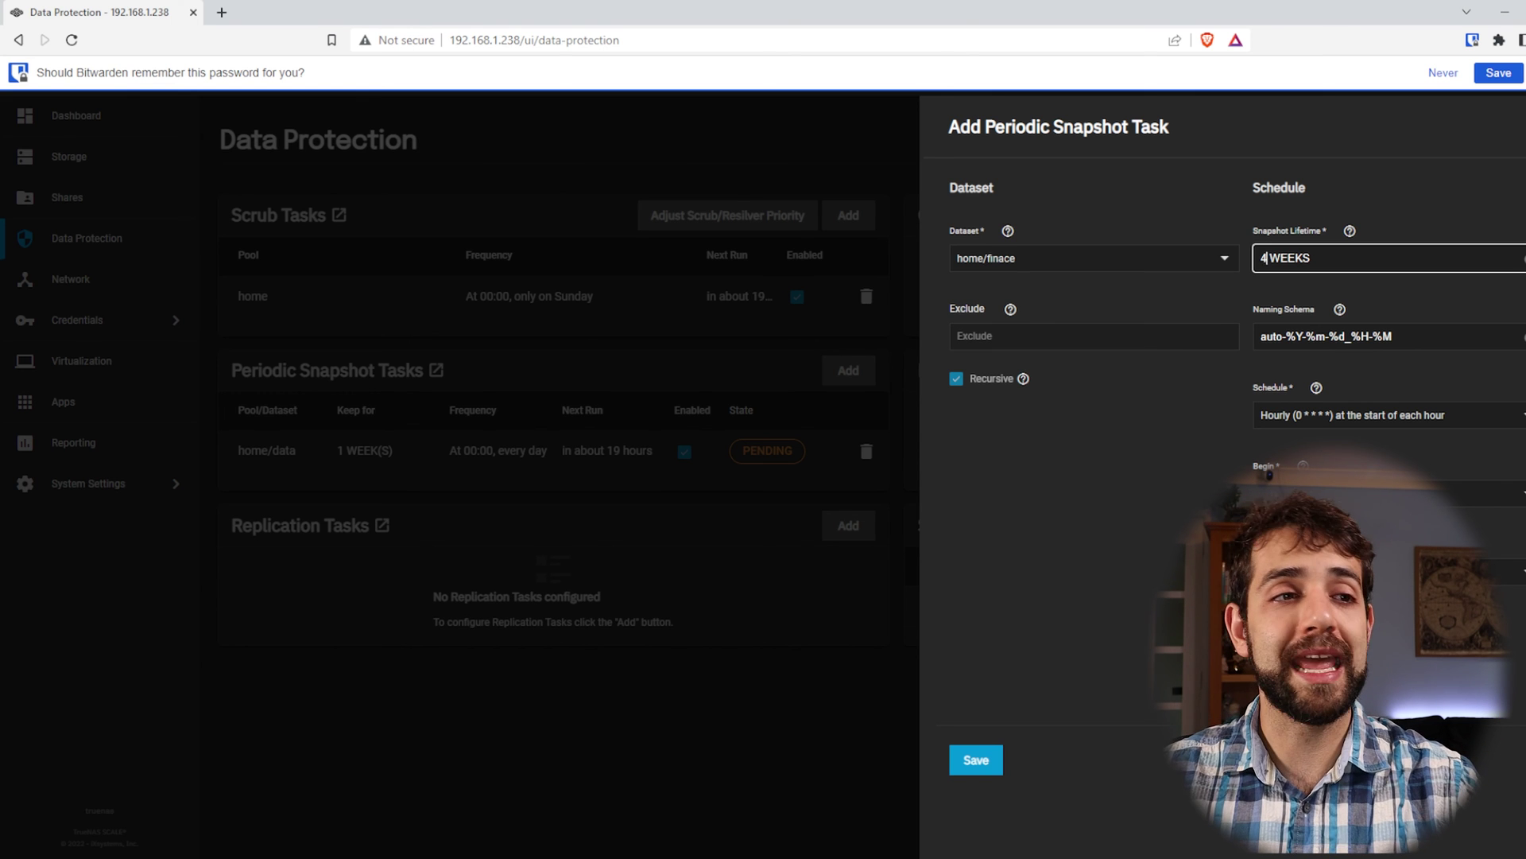
pyautogui.click(987, 759)
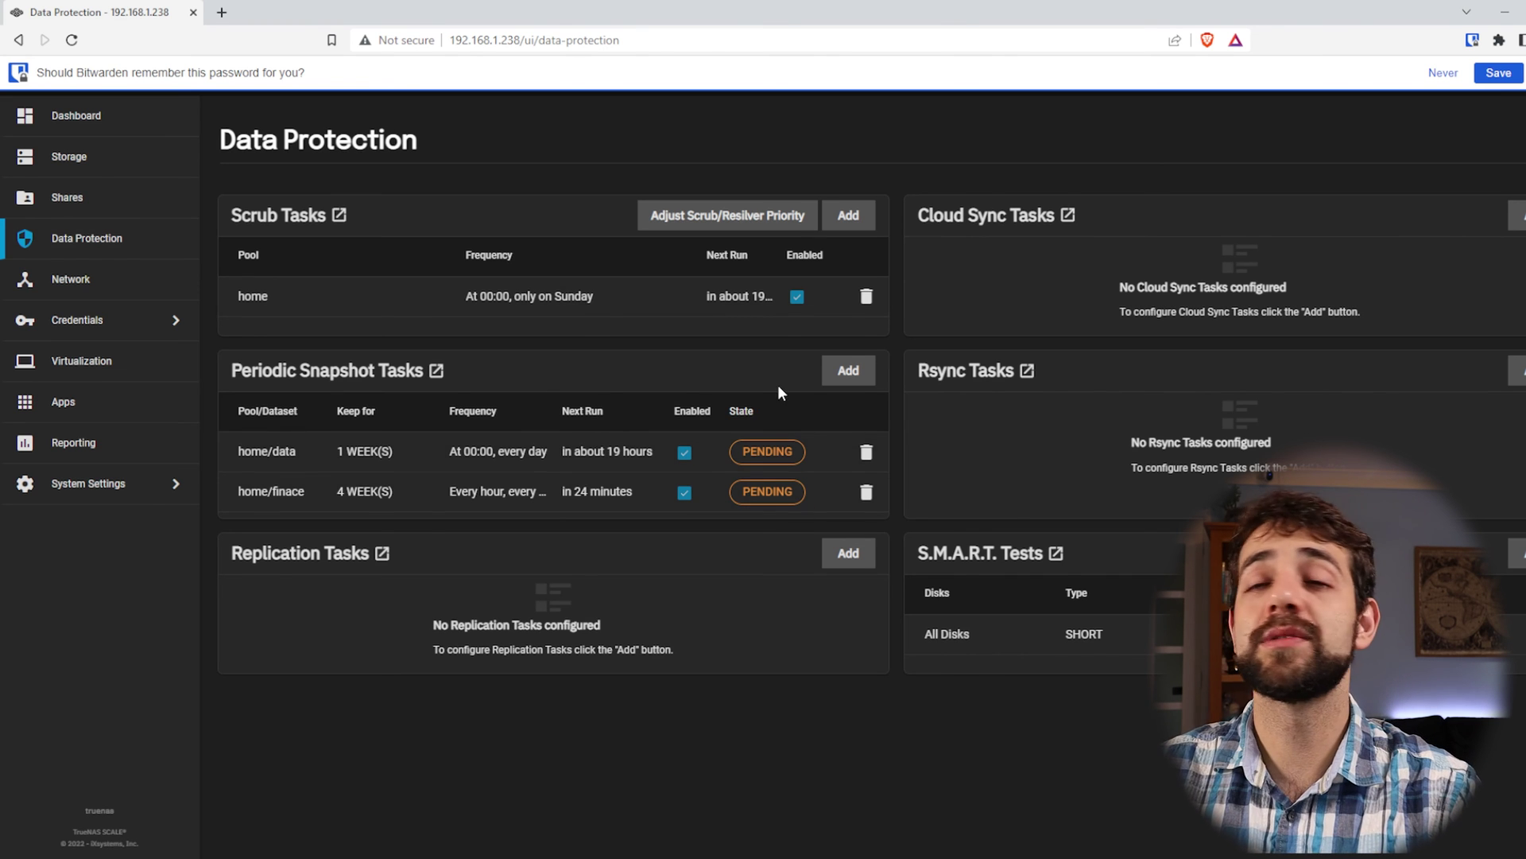
pyautogui.click(80, 157)
pyautogui.click(1410, 144)
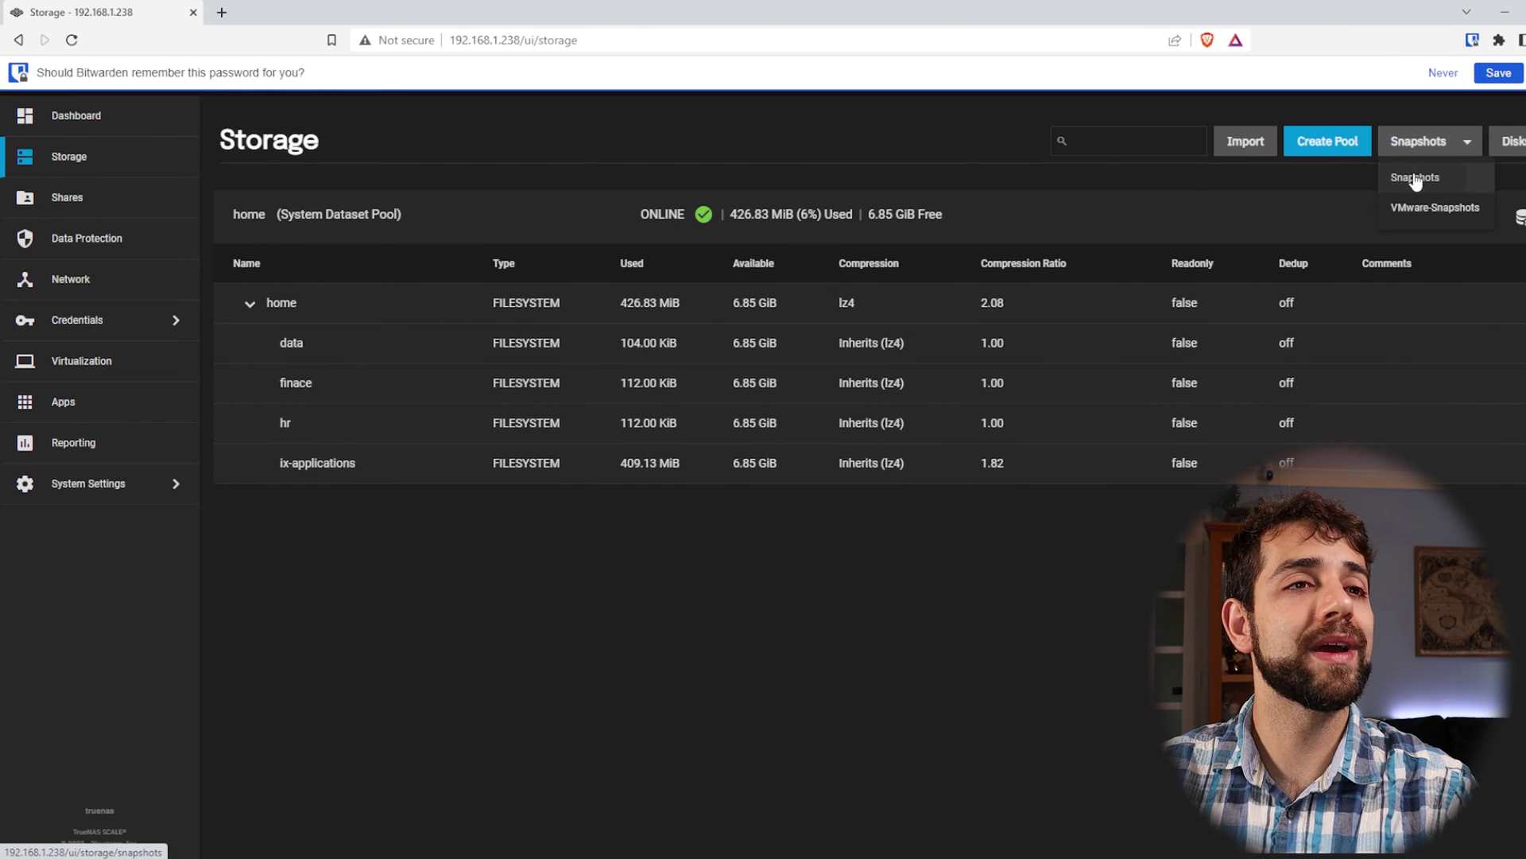
pyautogui.click(1410, 180)
pyautogui.moveTo(318, 288); pyautogui.dragTo(716, 636)
pyautogui.click(496, 247)
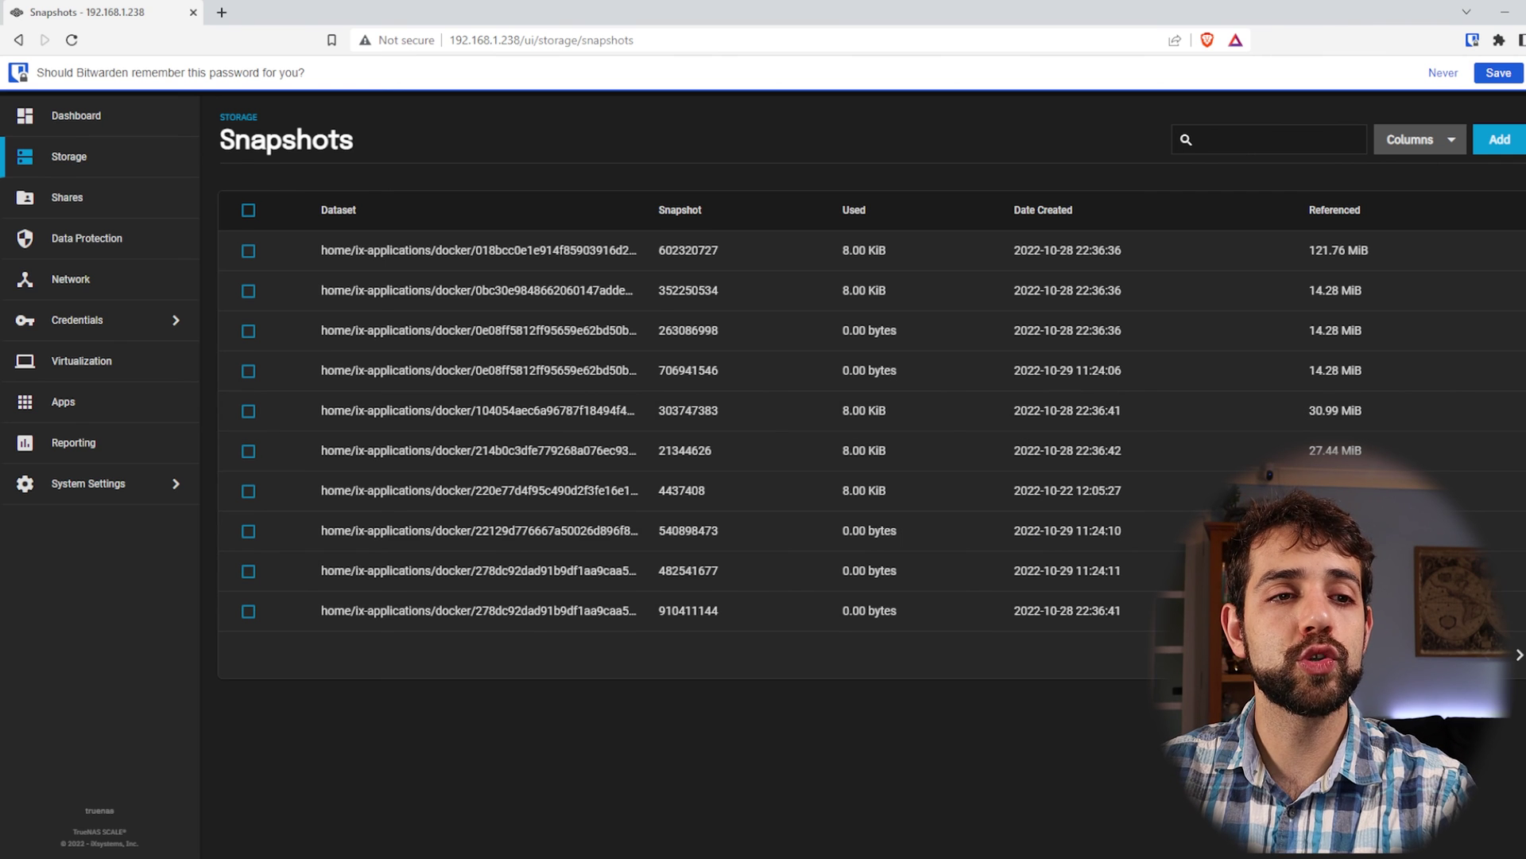
pyautogui.click(1514, 654)
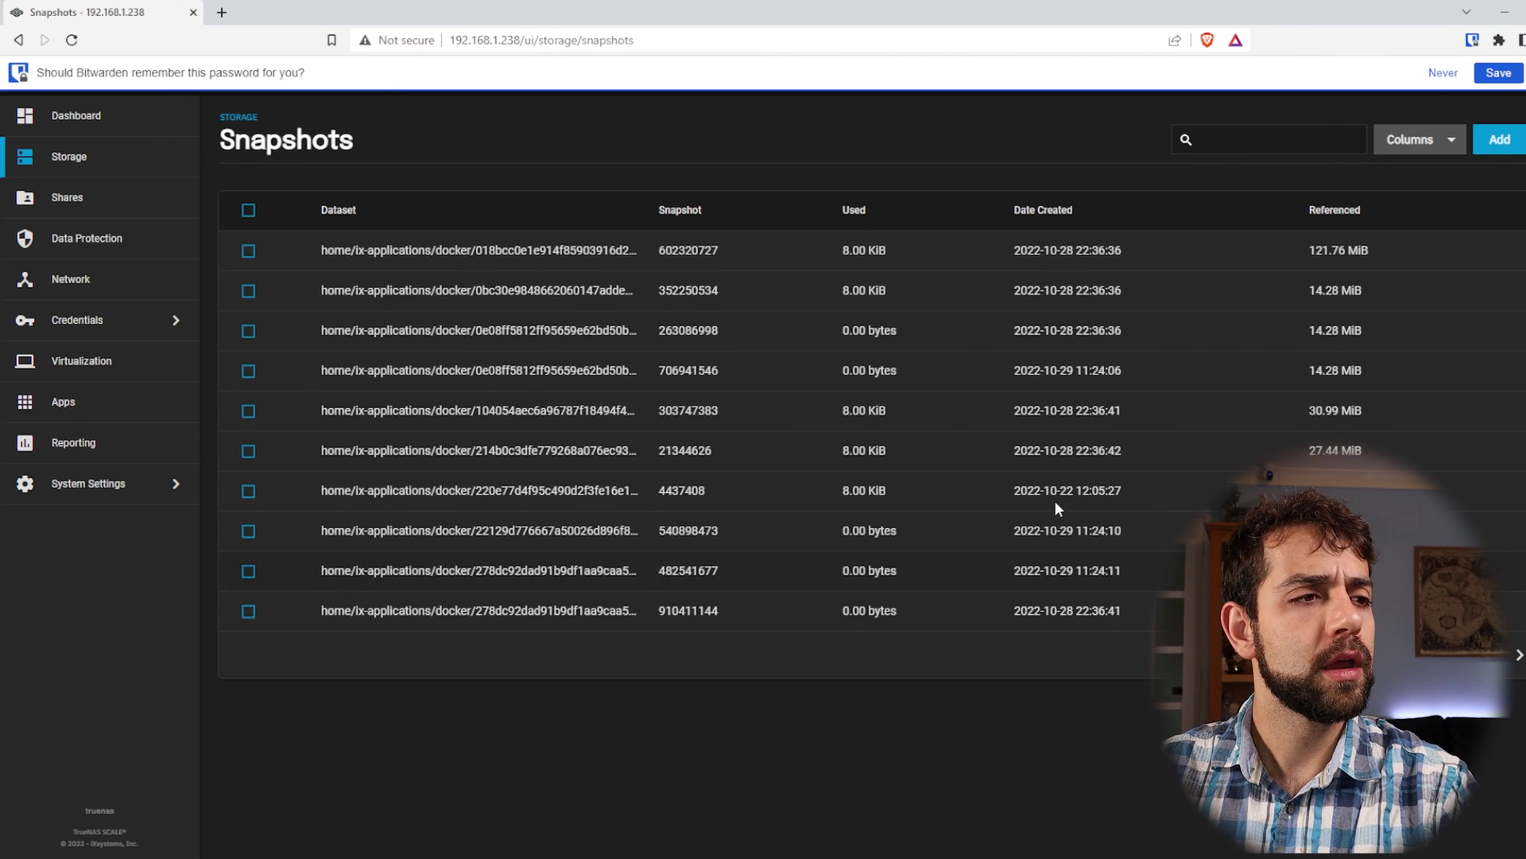
pyautogui.click(1517, 655)
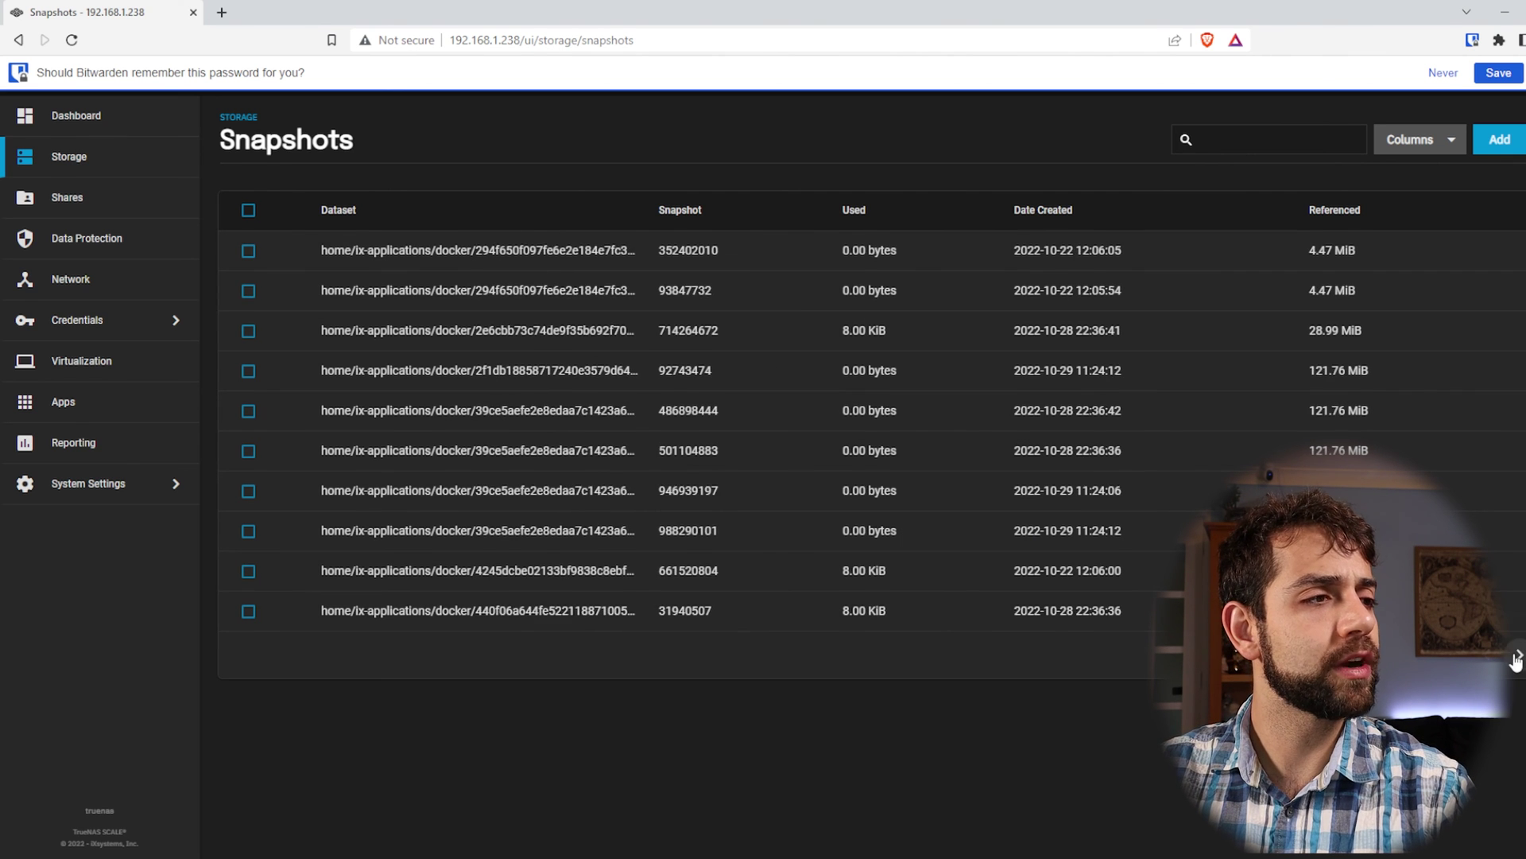
pyautogui.click(1516, 657)
pyautogui.click(1517, 656)
pyautogui.click(1517, 657)
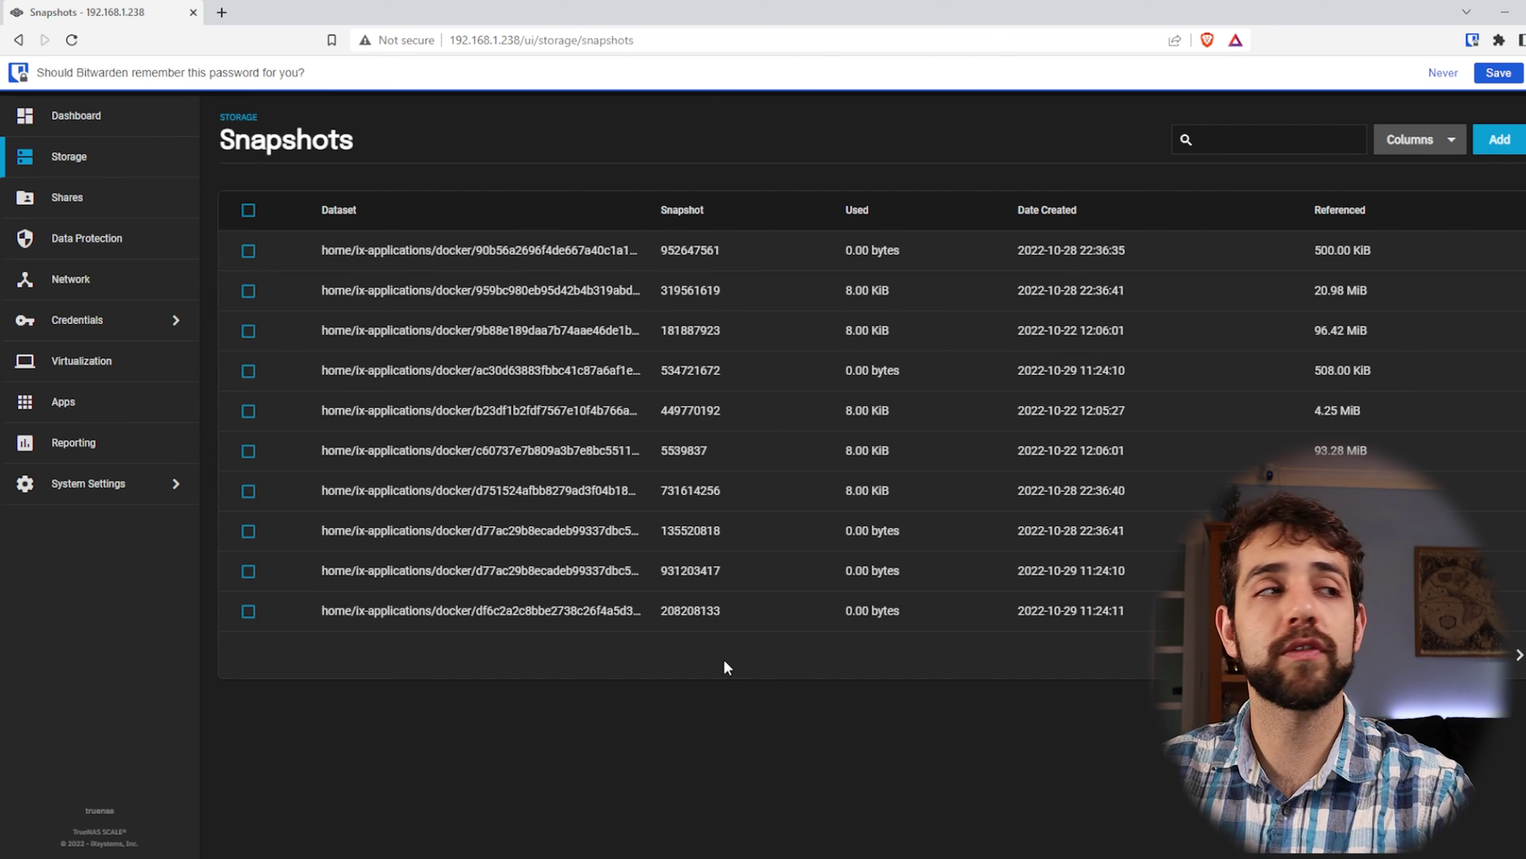
pyautogui.click(87, 238)
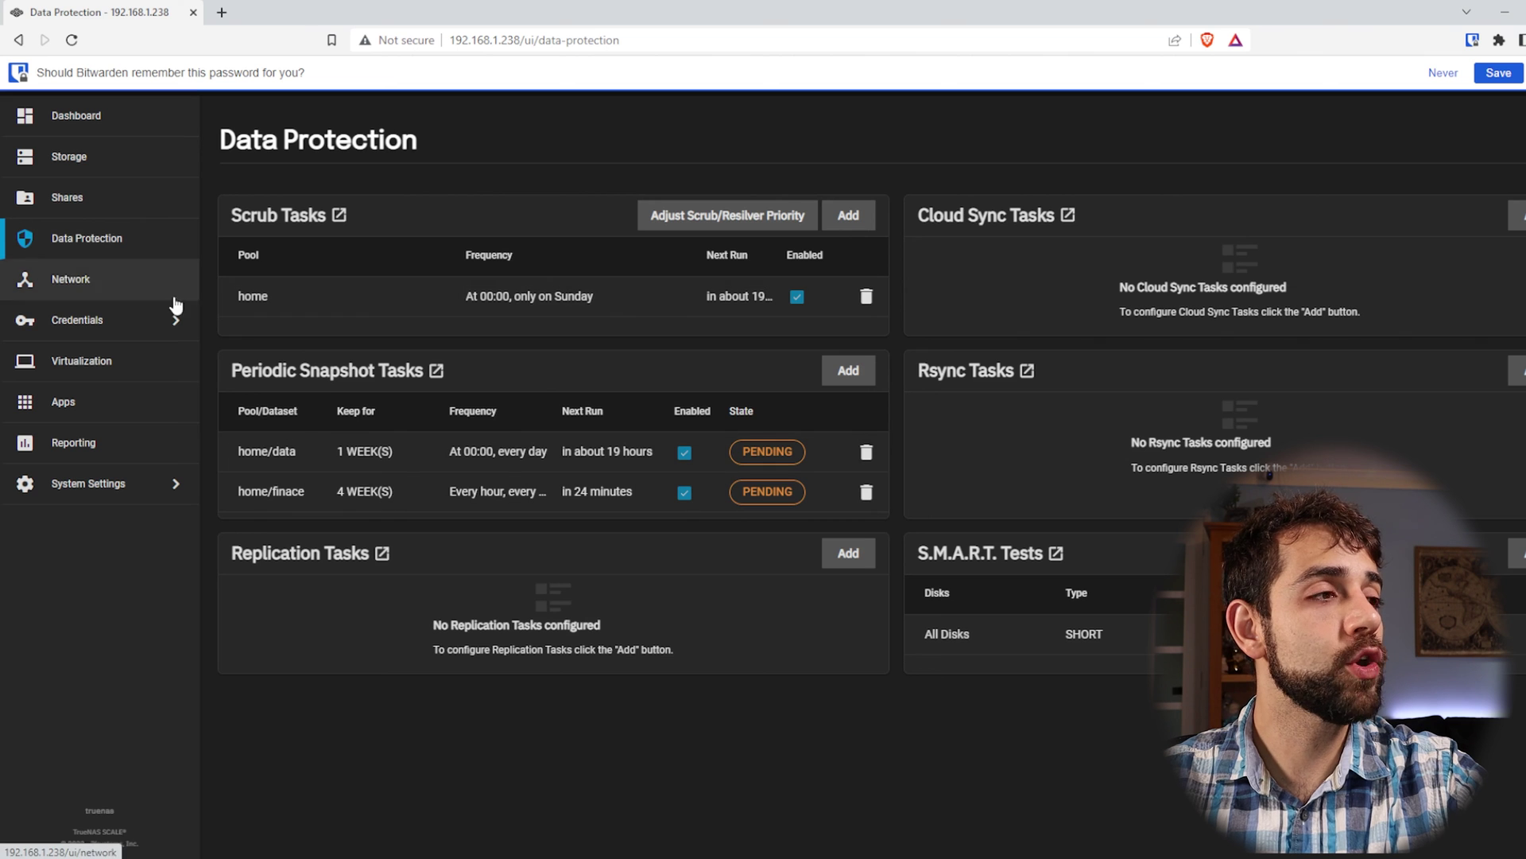